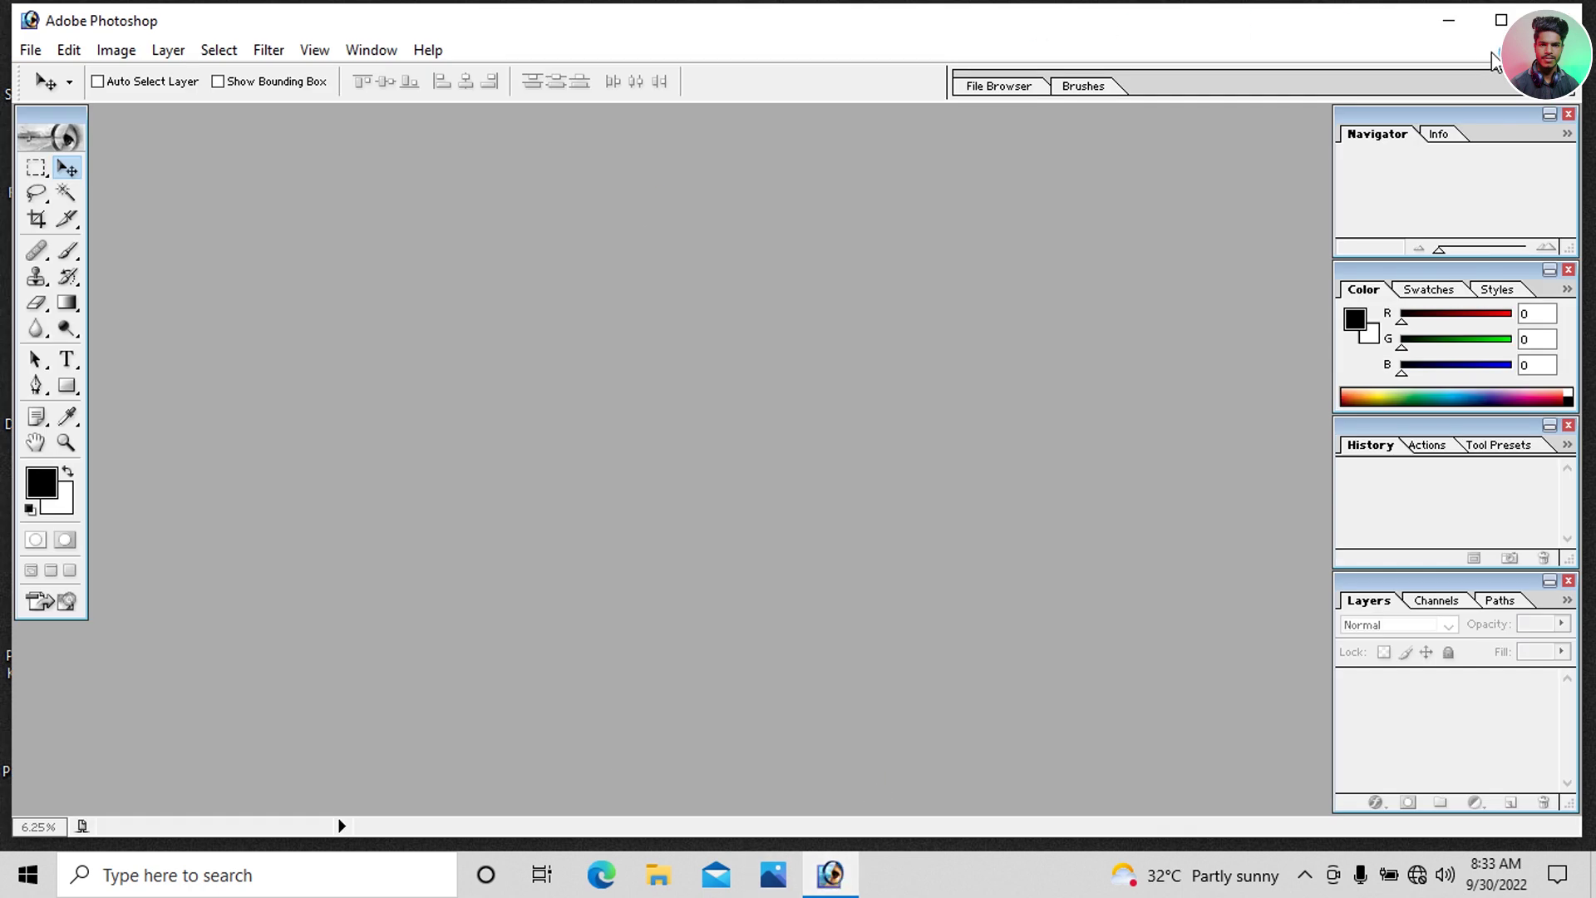
Step: Maximize Photoshop and select the man's portrait photo on the Desktop in the Open dialog
left_click(1502, 20)
left_click(18, 39)
left_click(63, 91)
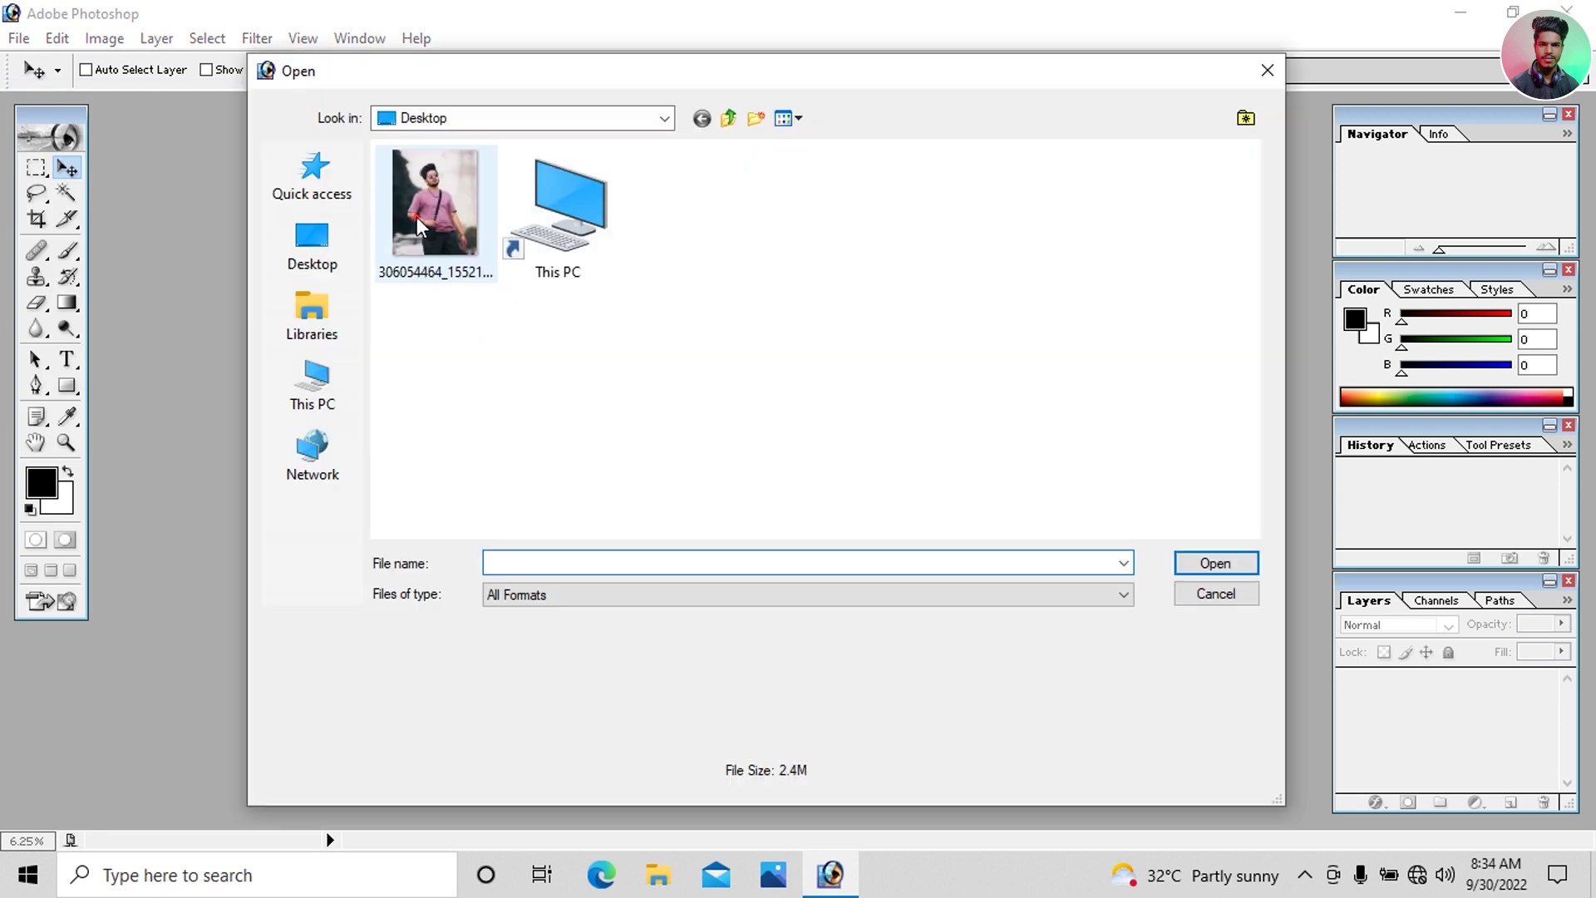
left_click(420, 227)
Step: Open the photo in a maximized window and duplicate Background into a Background copy layer
left_click(1214, 564)
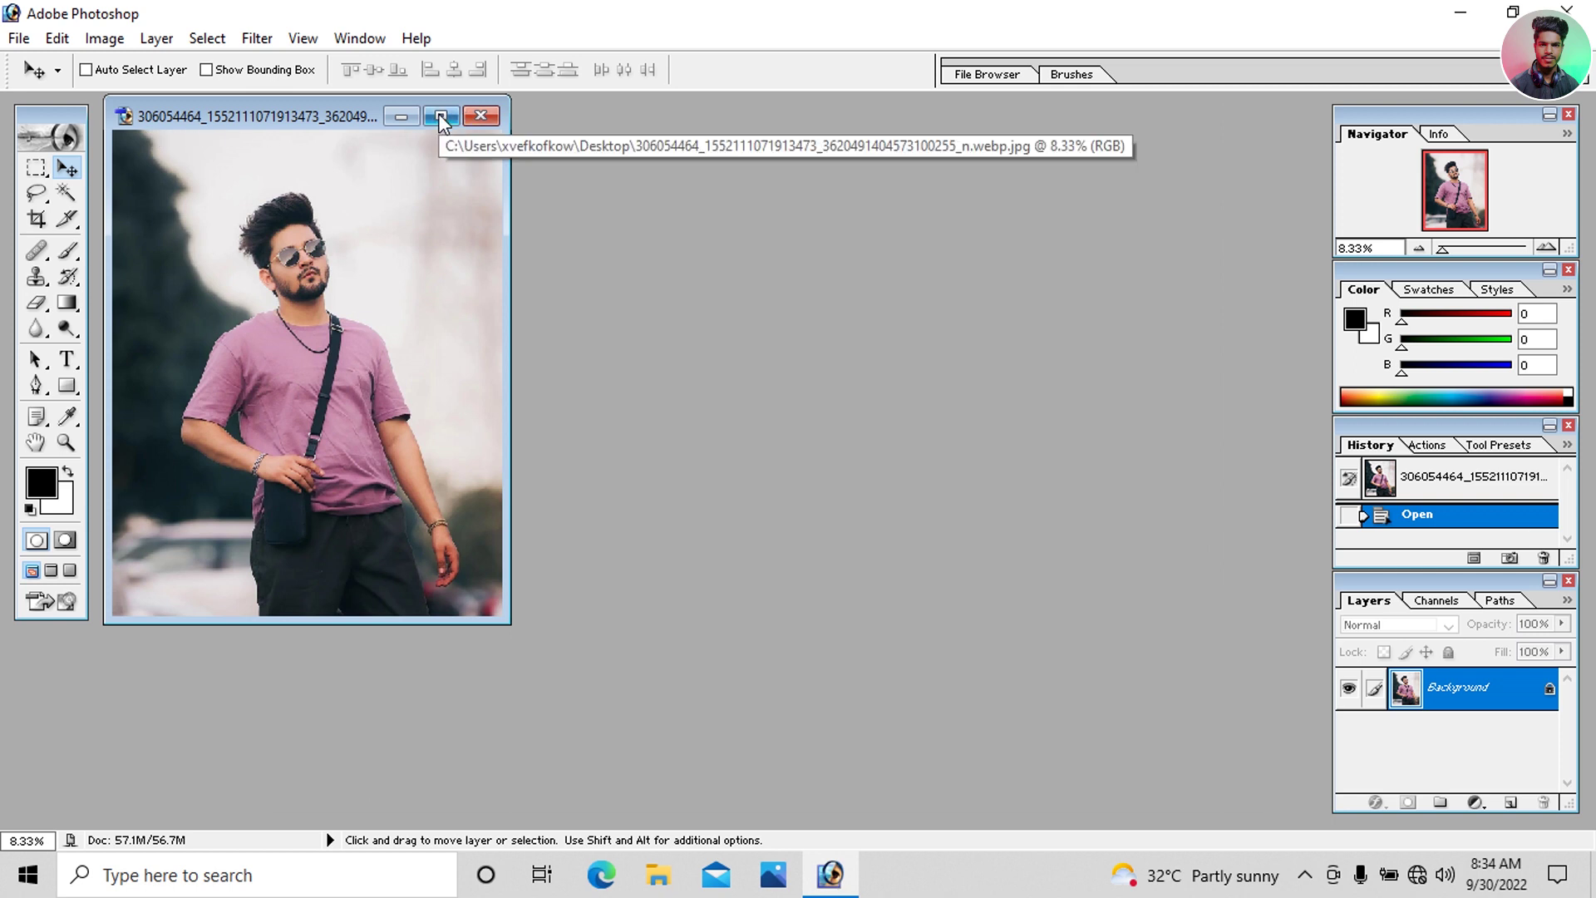
left_click(439, 117)
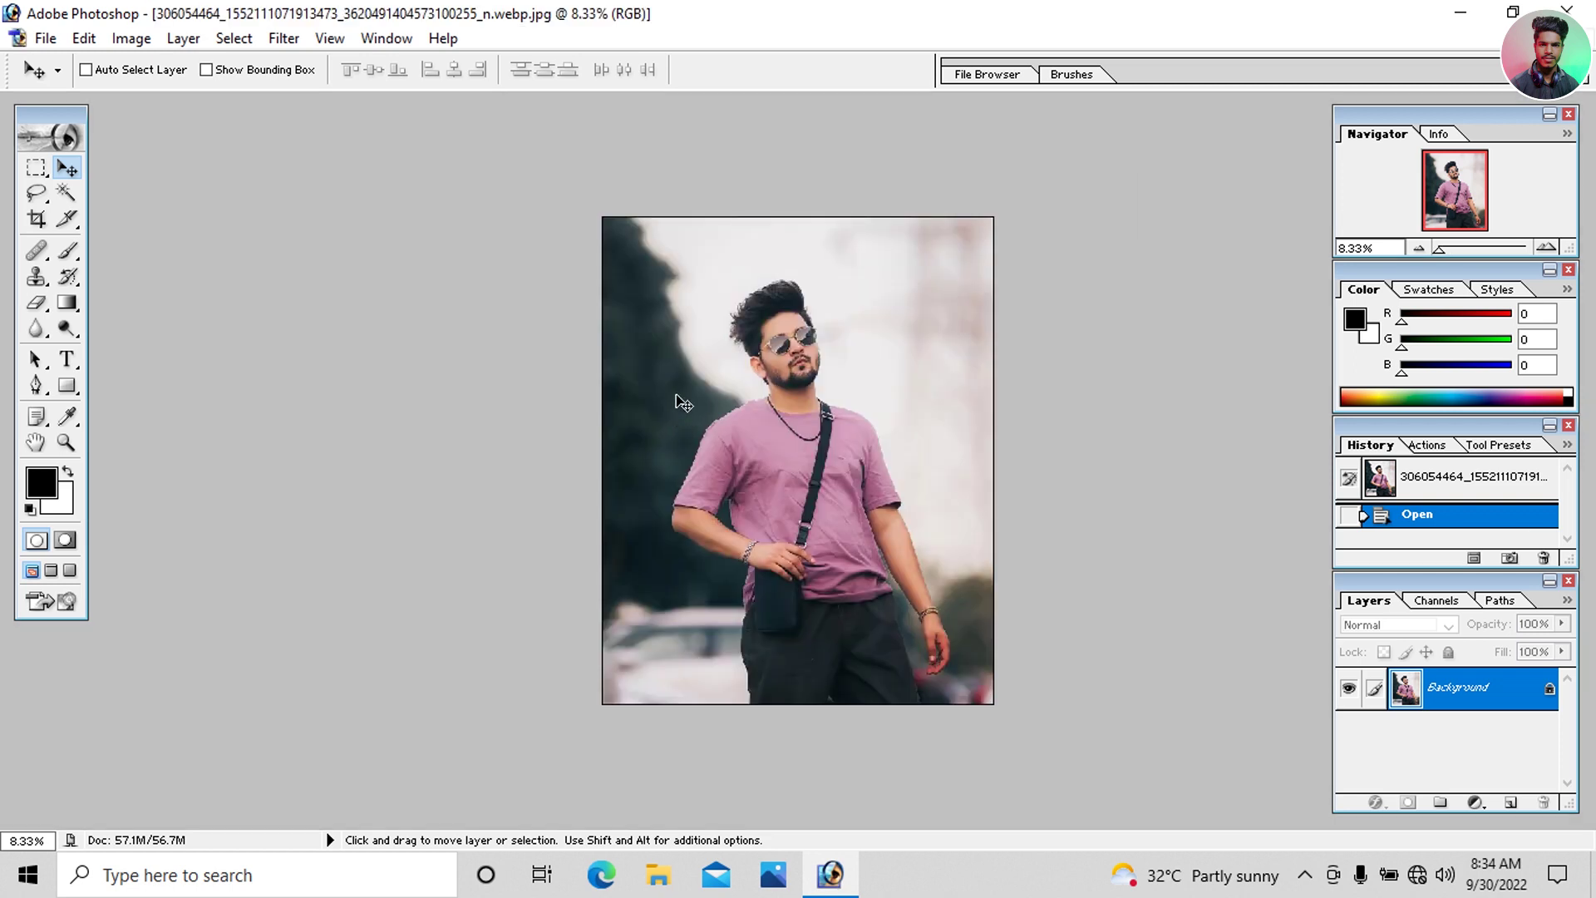
key("ctrl+plus")
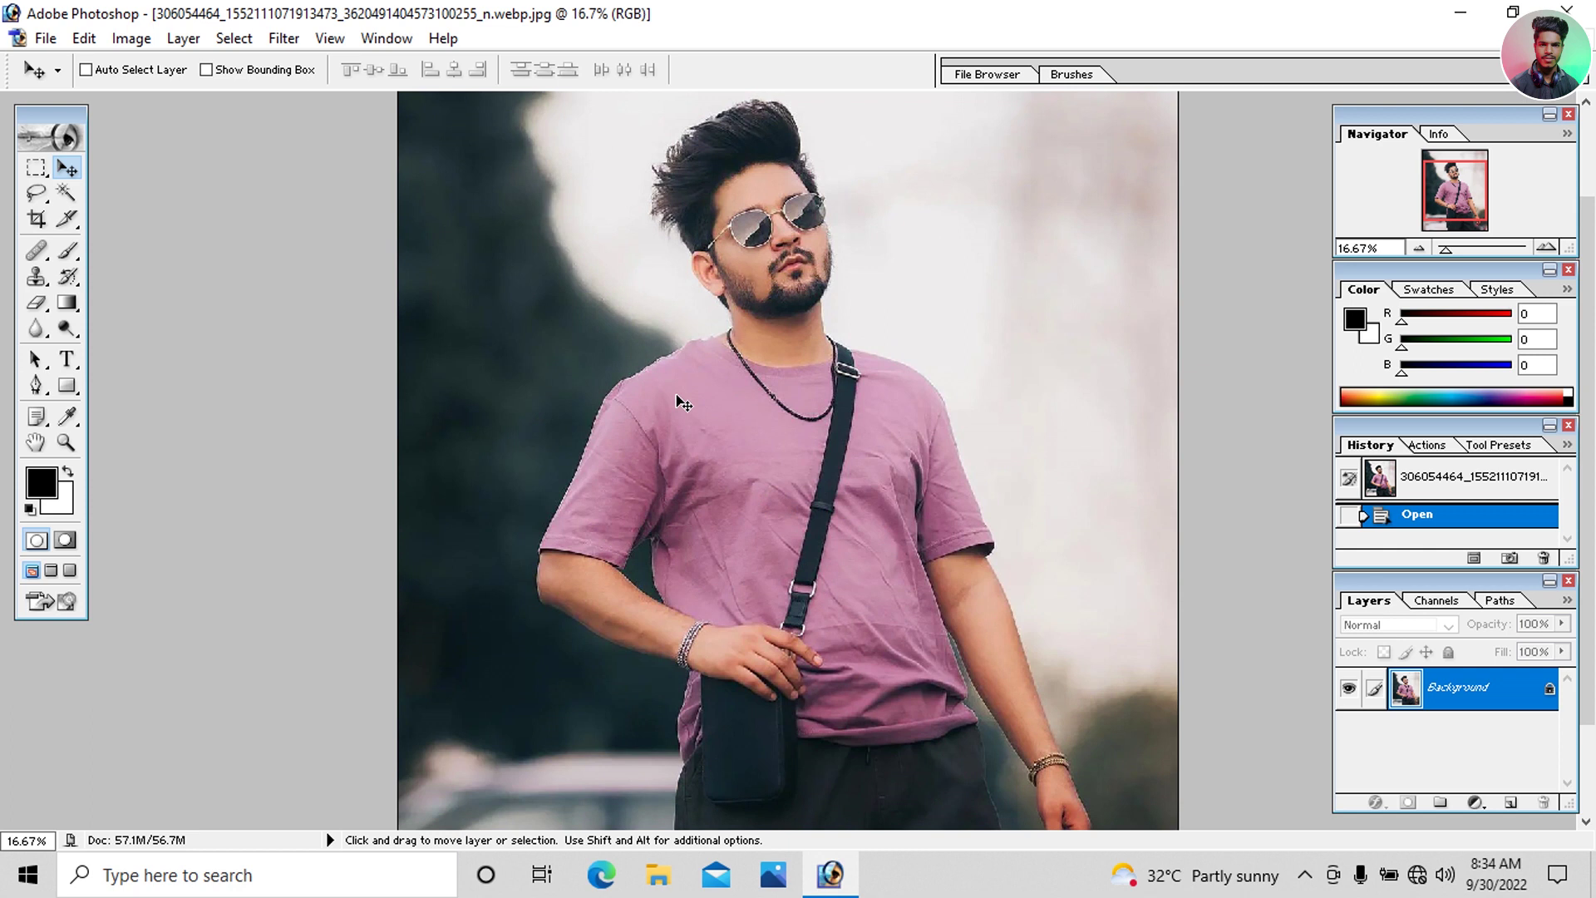
key("ctrl+minus")
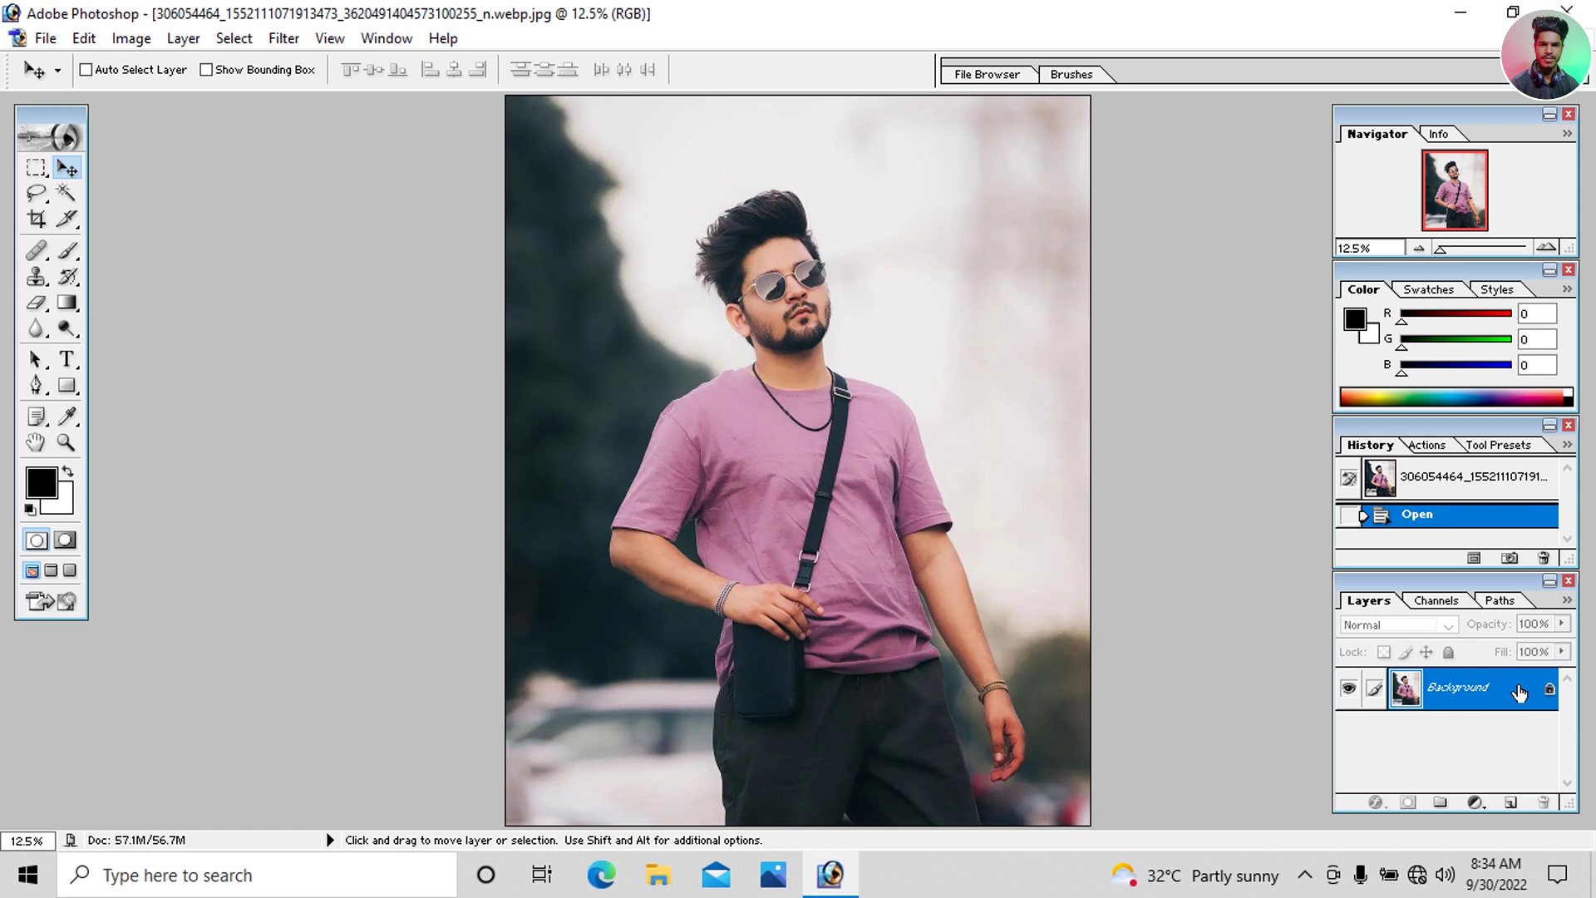
left_click_drag(1520, 691, 1509, 804)
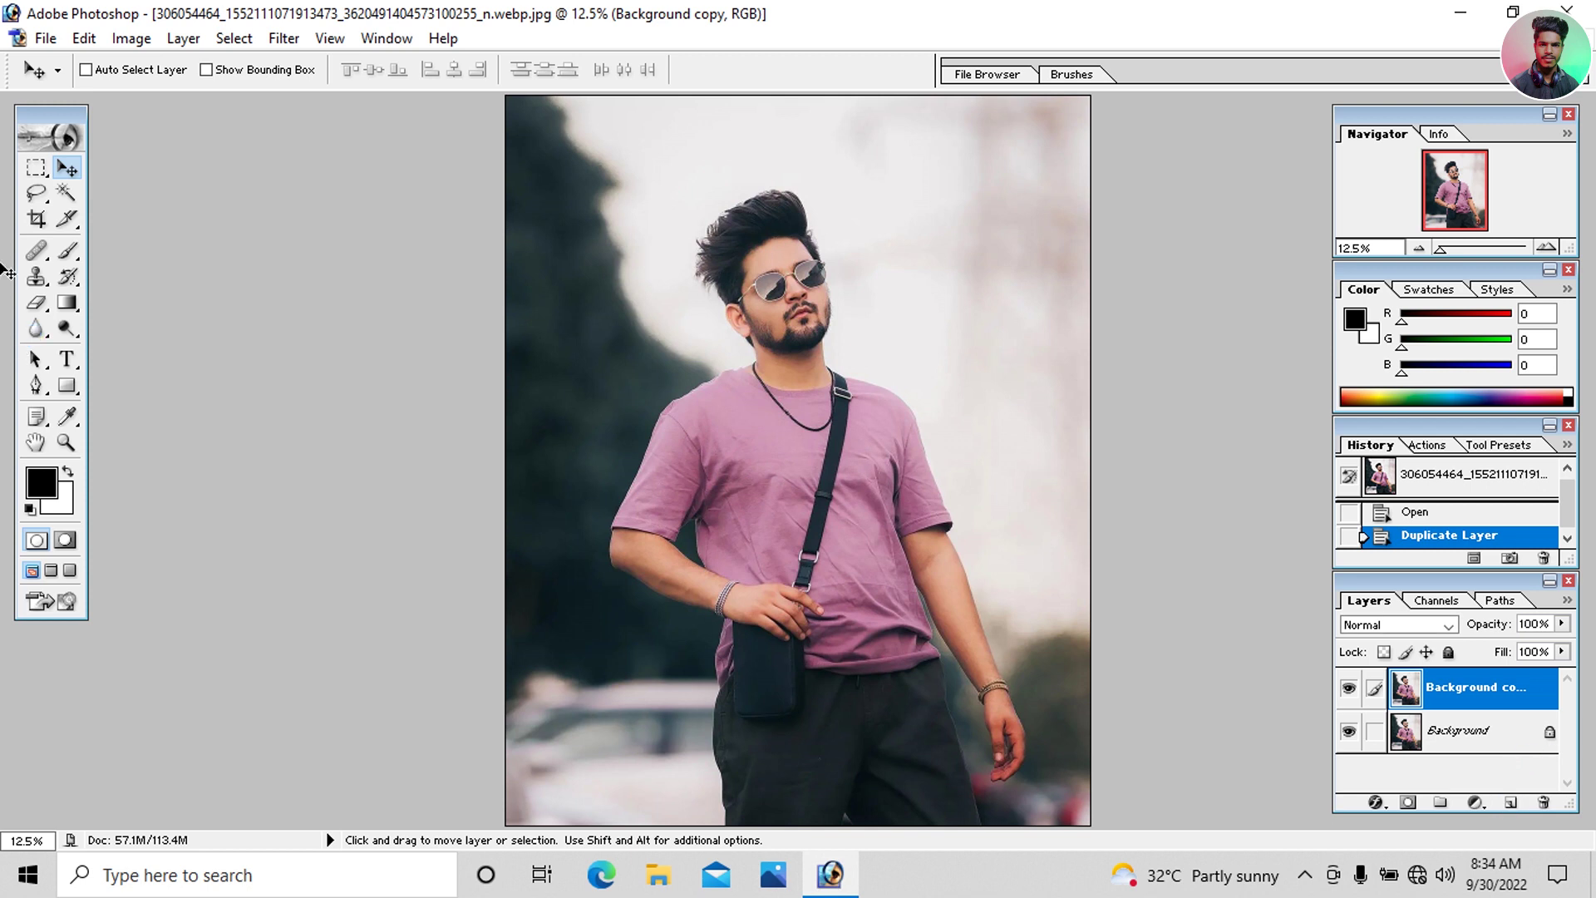
Step: Select the standard Pen tool in Paths mode with Exclude Overlapping Path Areas
left_click(36, 384)
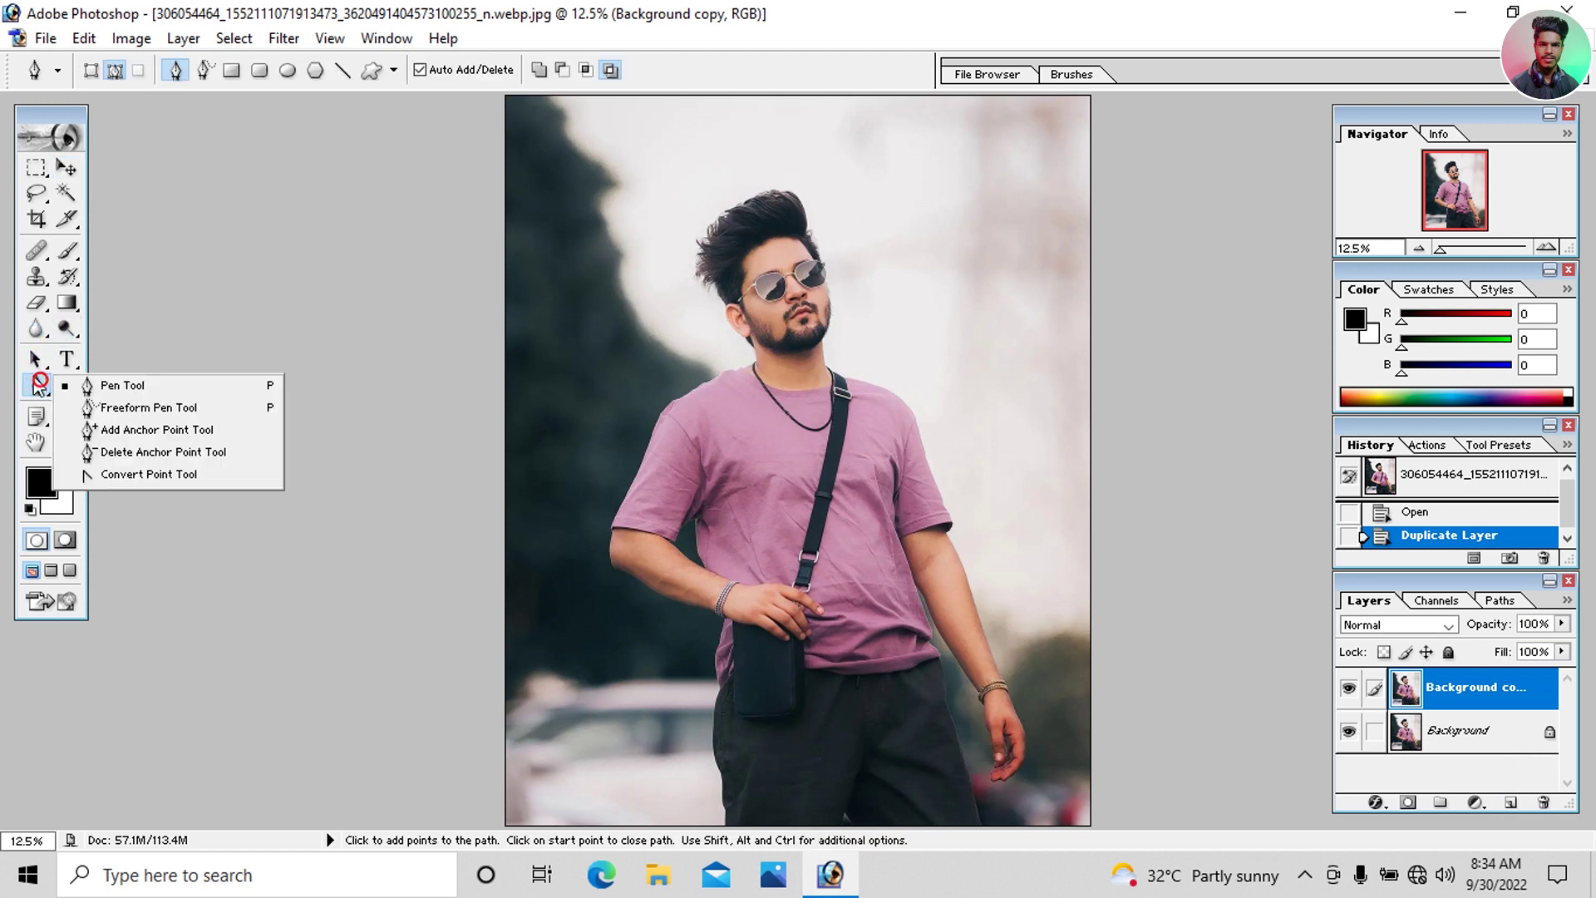
left_click(102, 388)
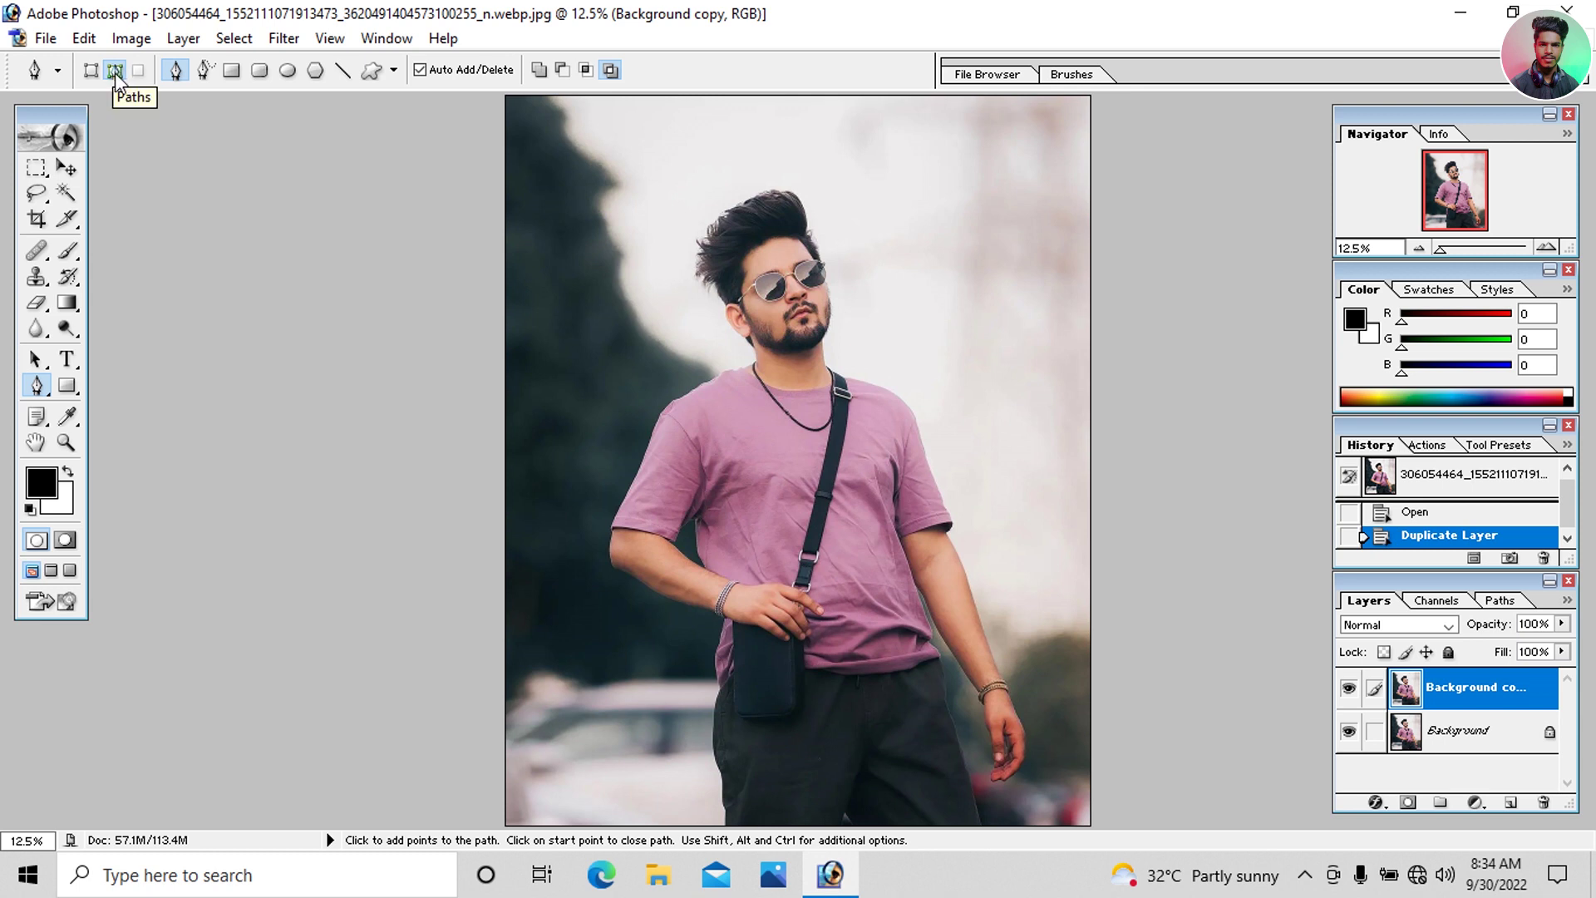
left_click(93, 71)
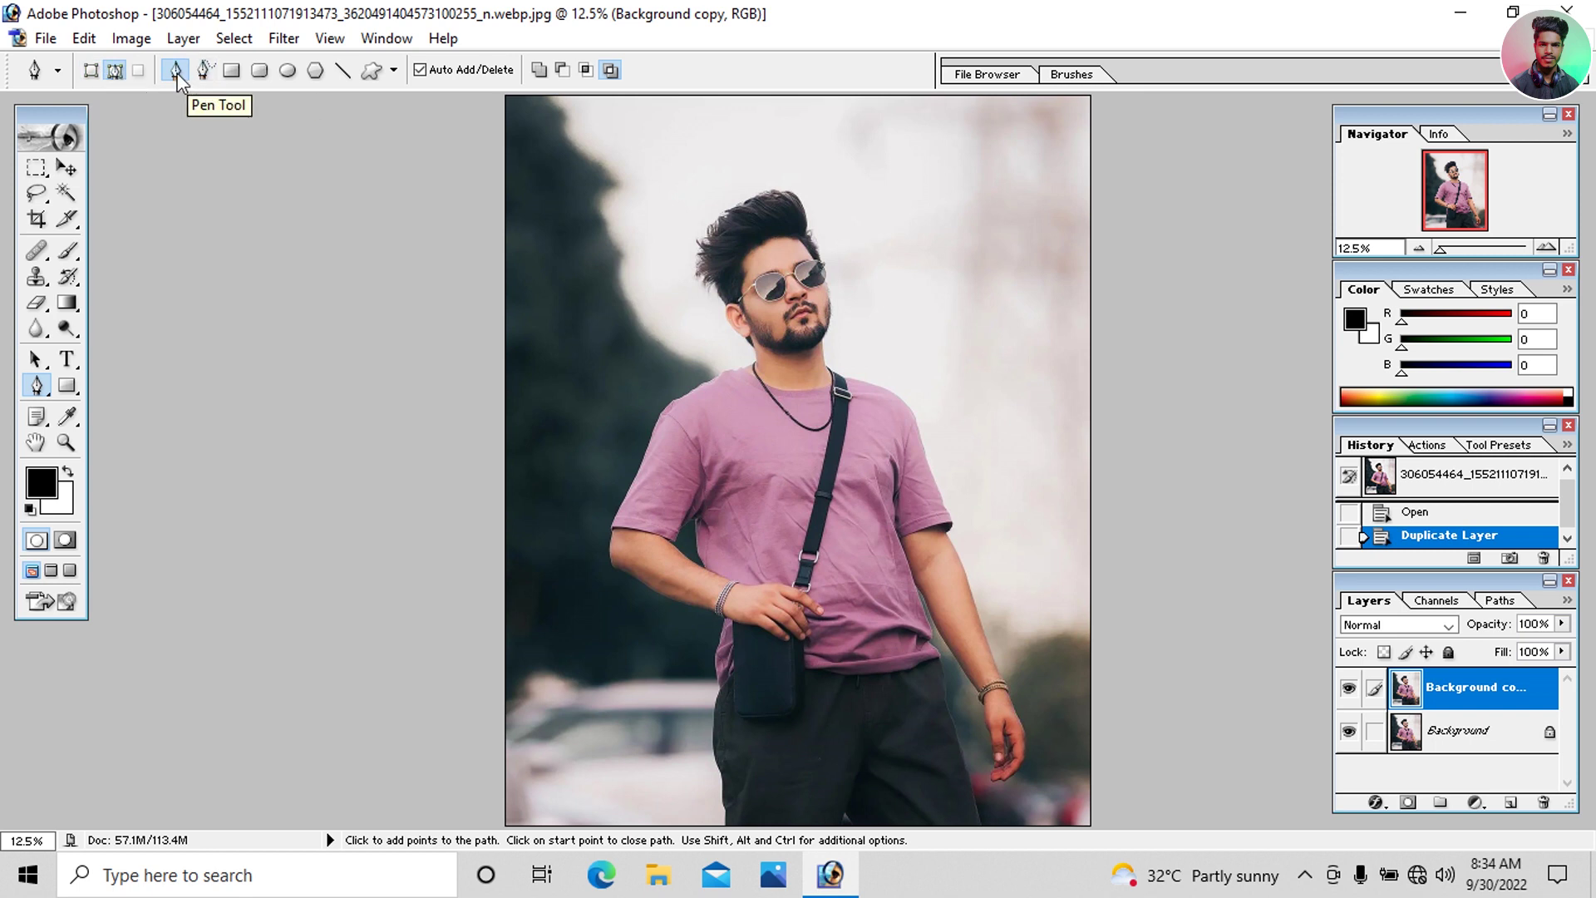
left_click(610, 70)
Step: Zoom to 100% on the outer edge of the right sleeve
key("ctrl+plus")
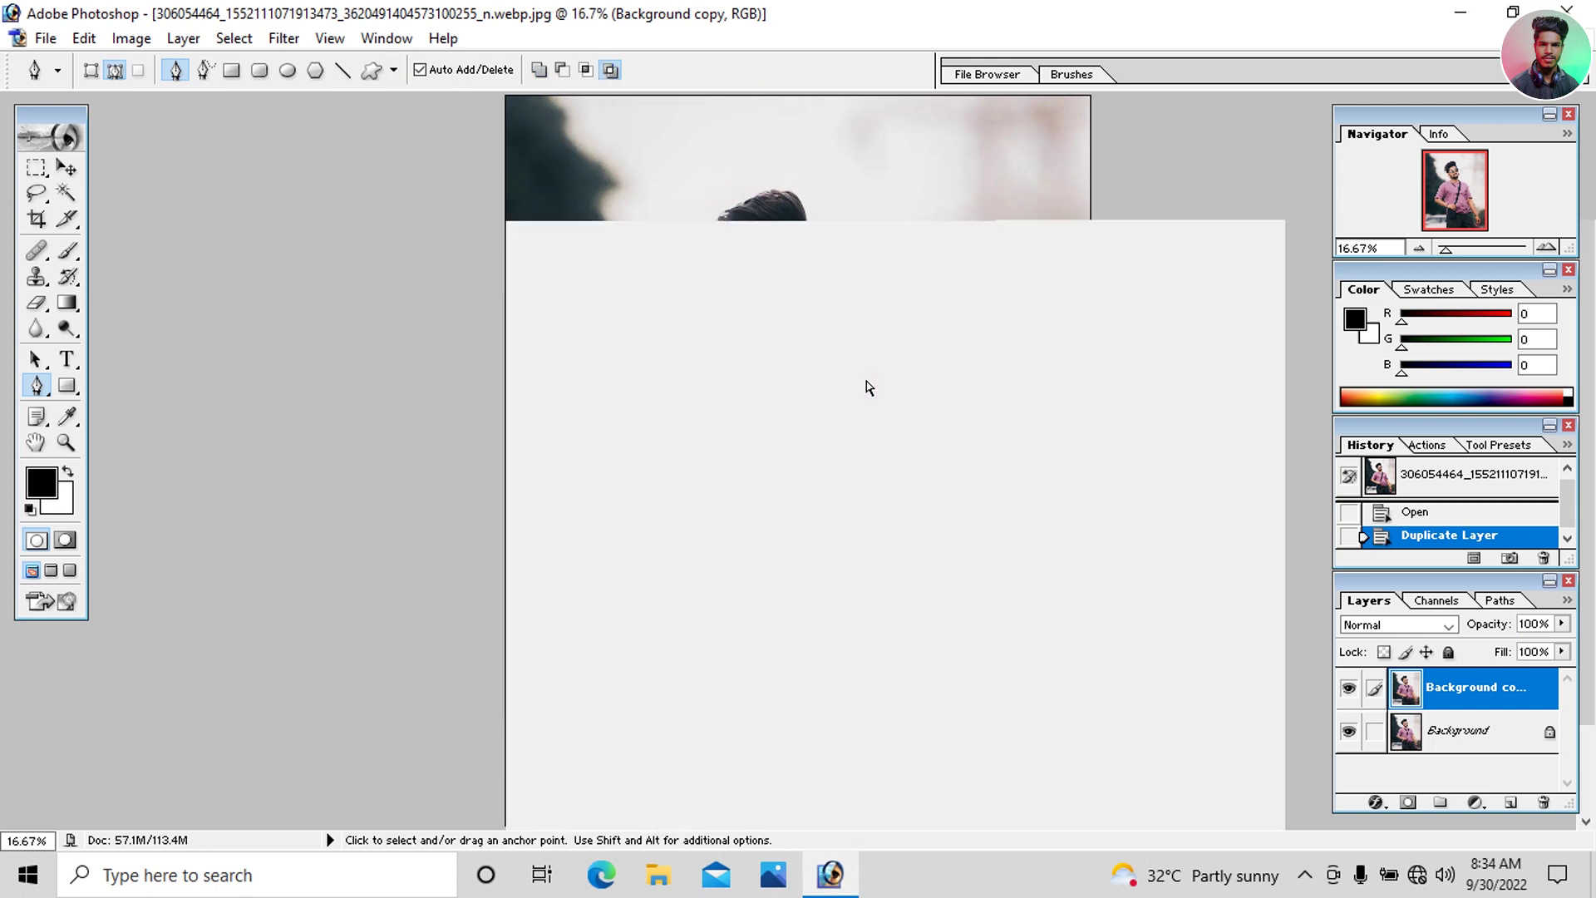
key("ctrl+plus")
key("ctrl+plus")
key("ctrl+plus")
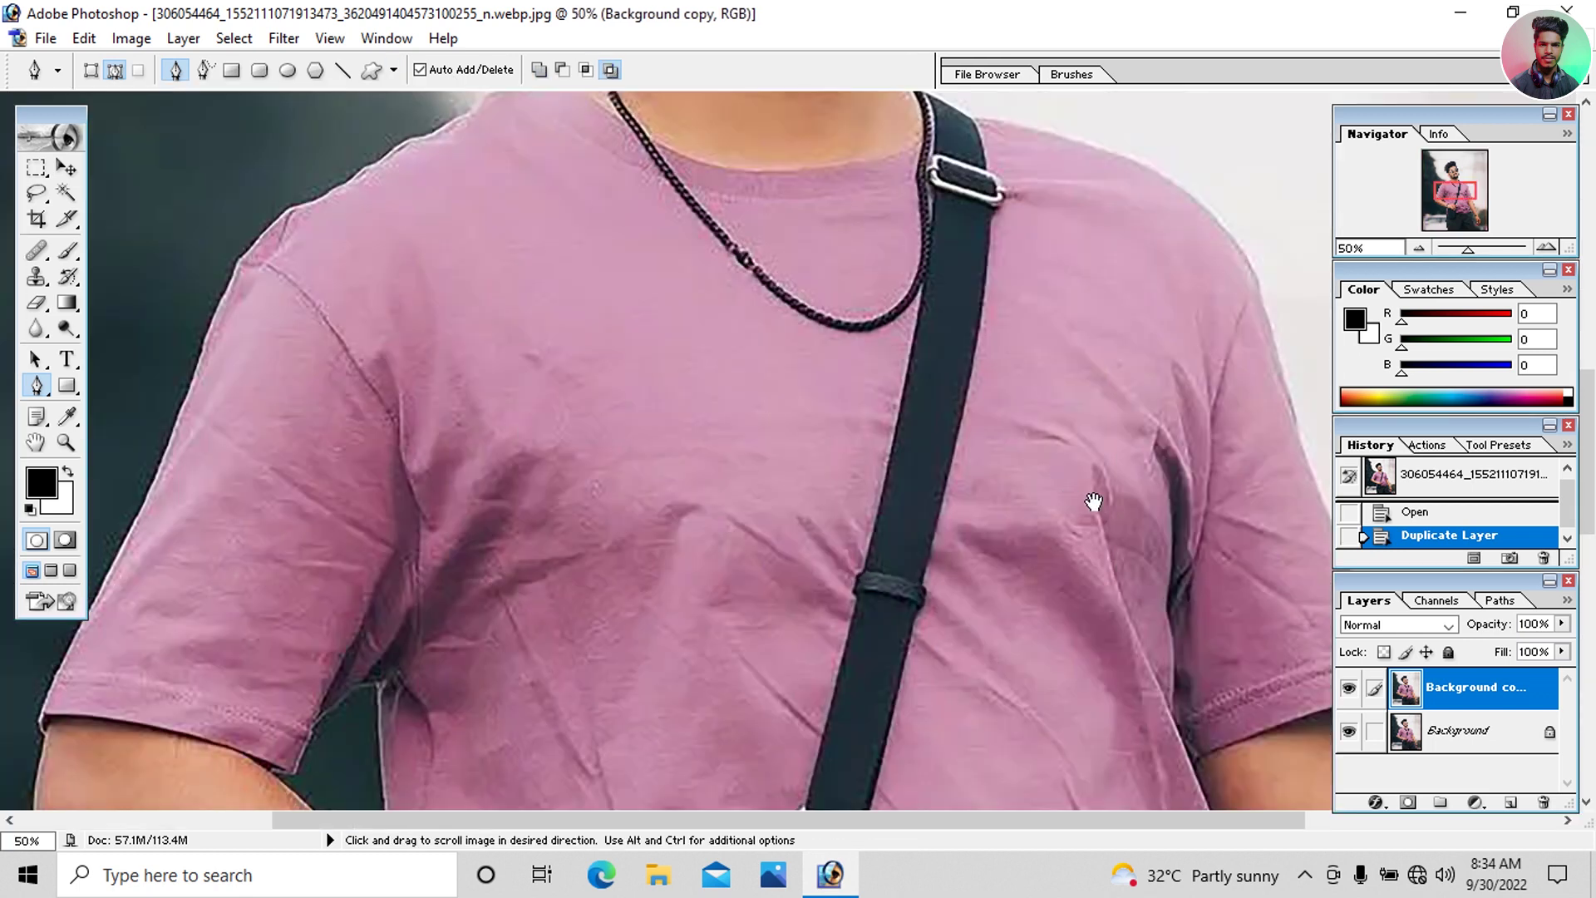
left_click_drag(932, 518, 562, 339)
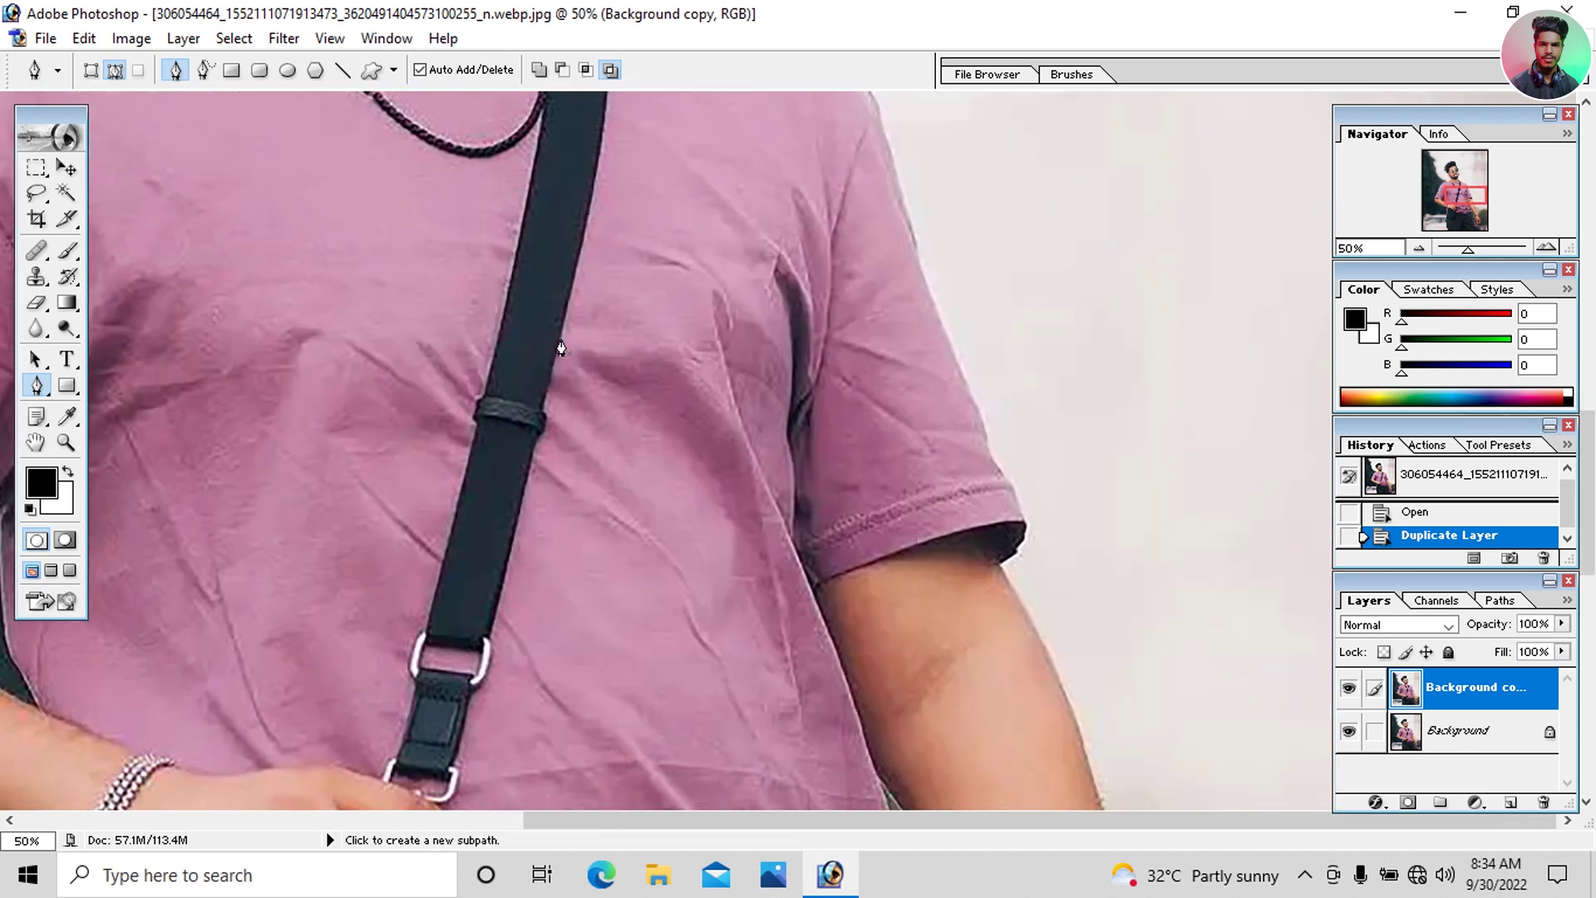
key("ctrl+plus")
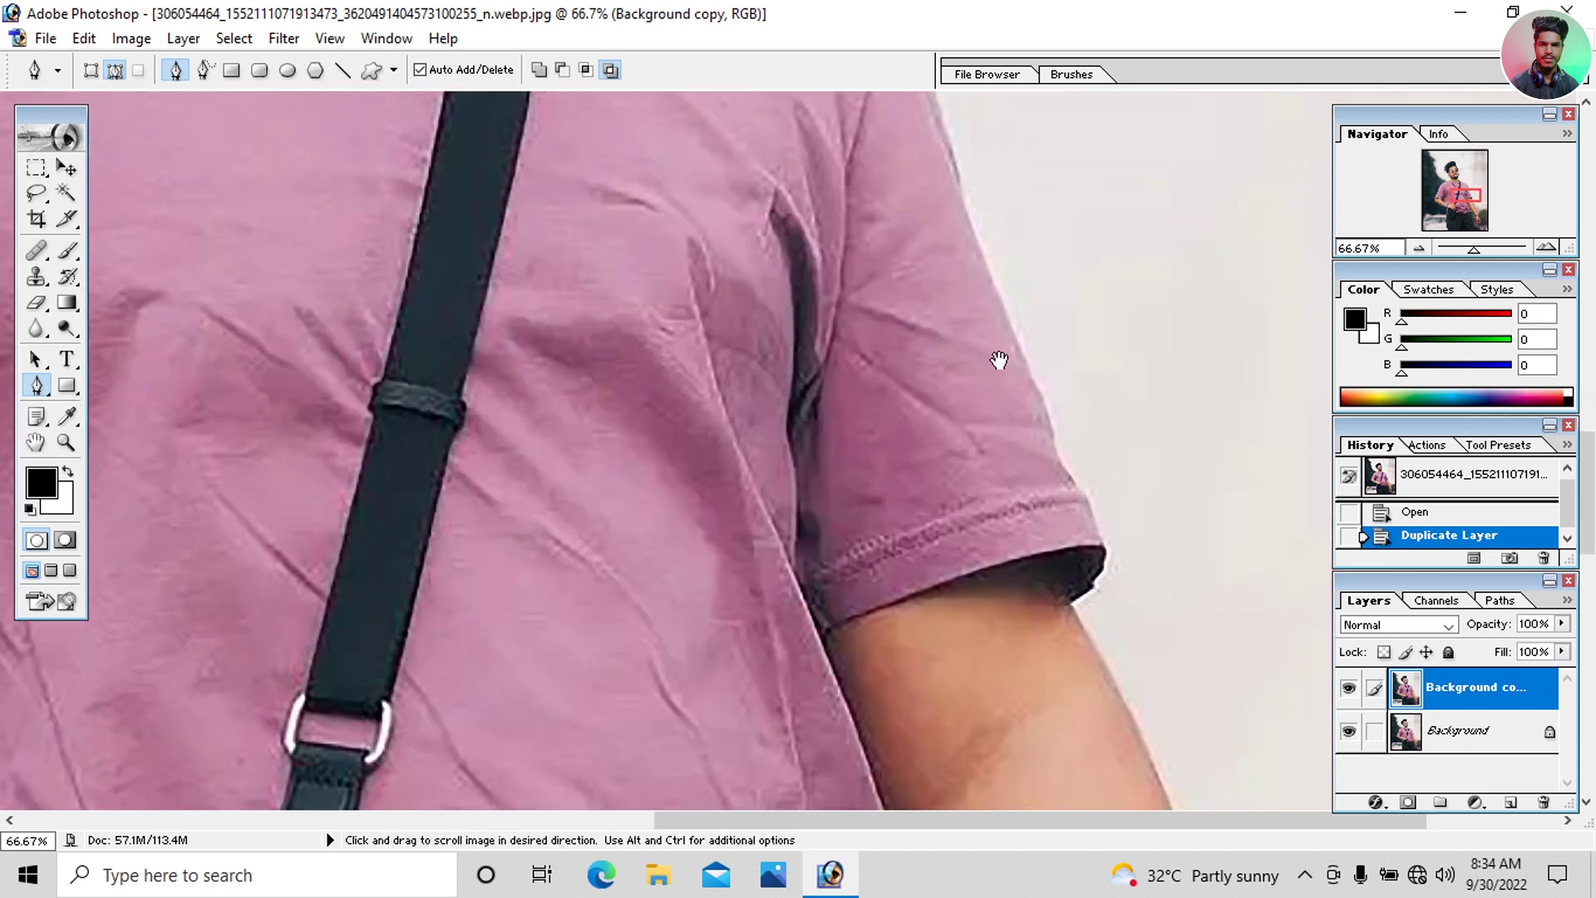
left_click_drag(996, 362, 709, 379)
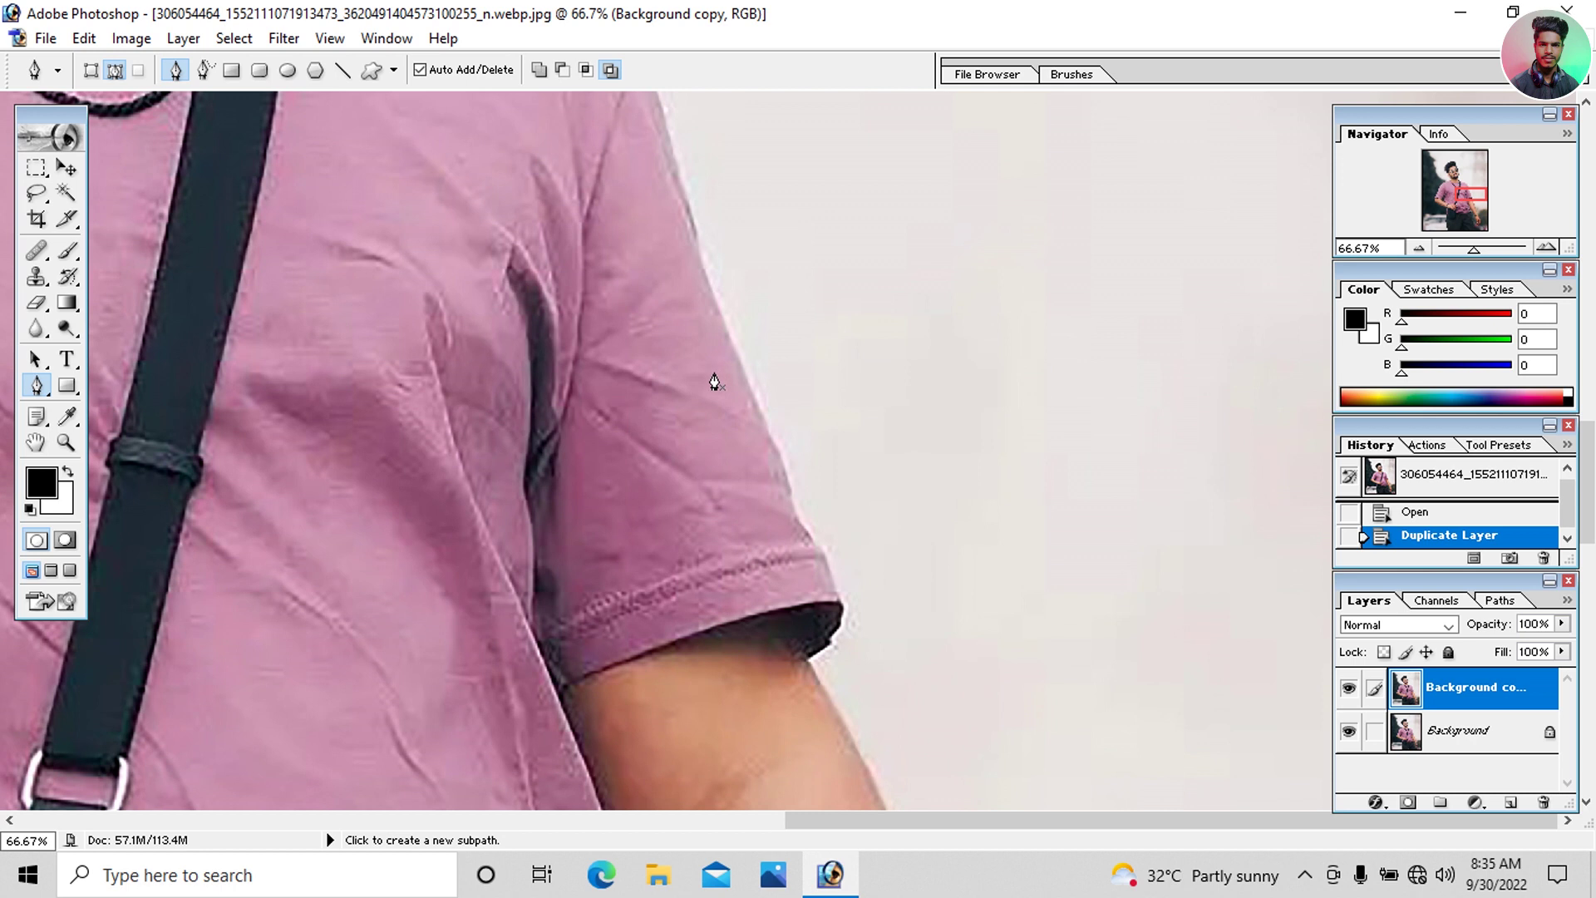
key("ctrl+plus")
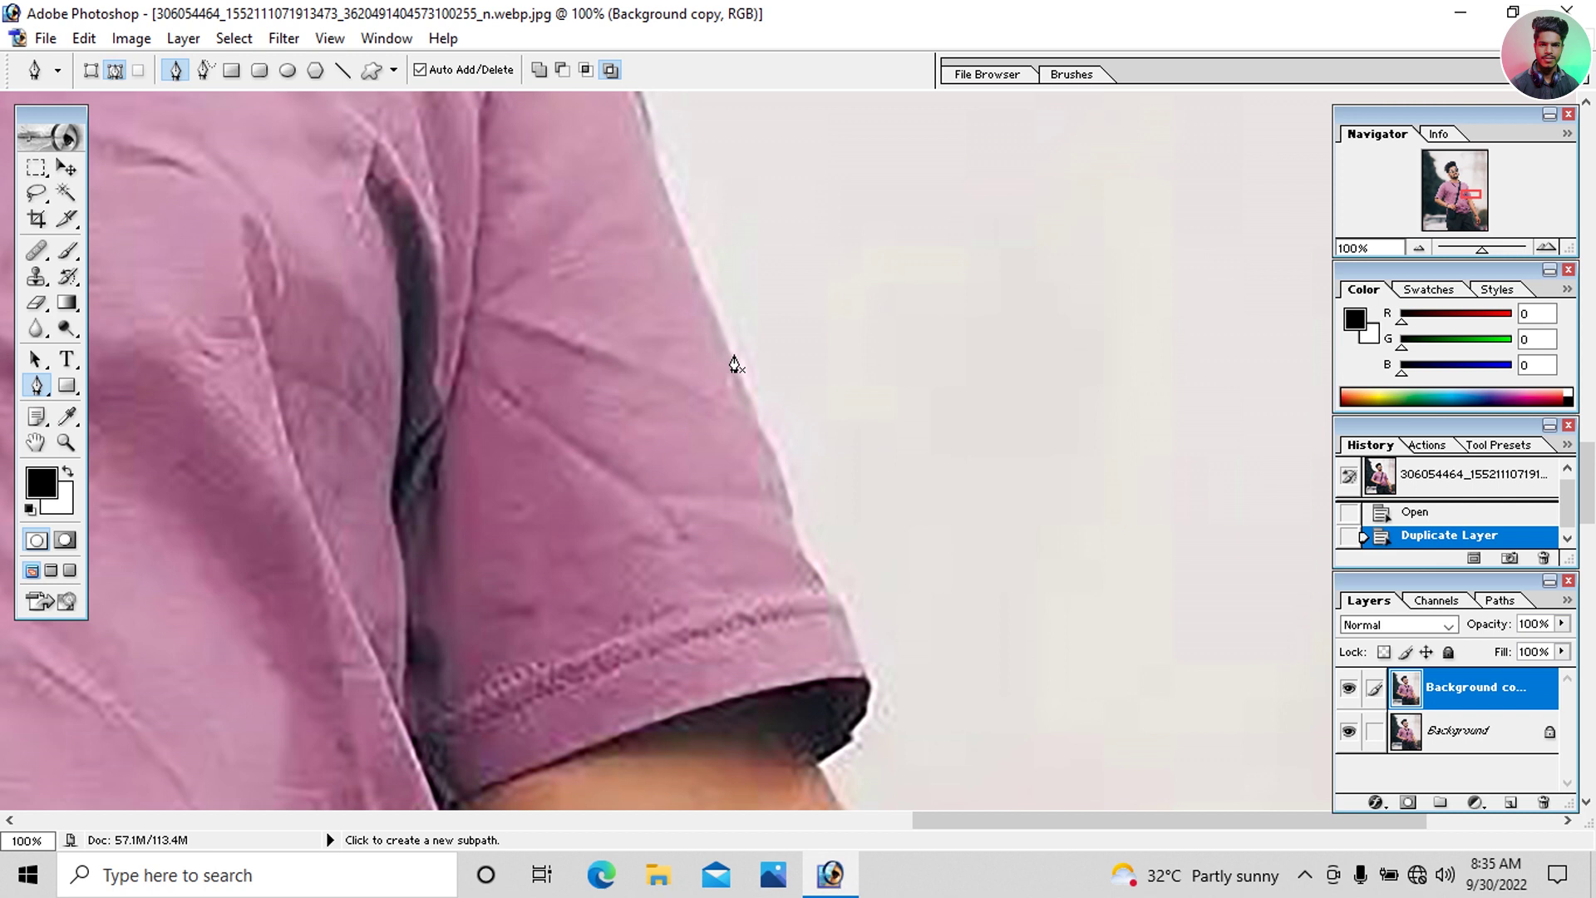
Step: Place the first path anchors along the right sleeve edge at 200% zoom
left_click(730, 352)
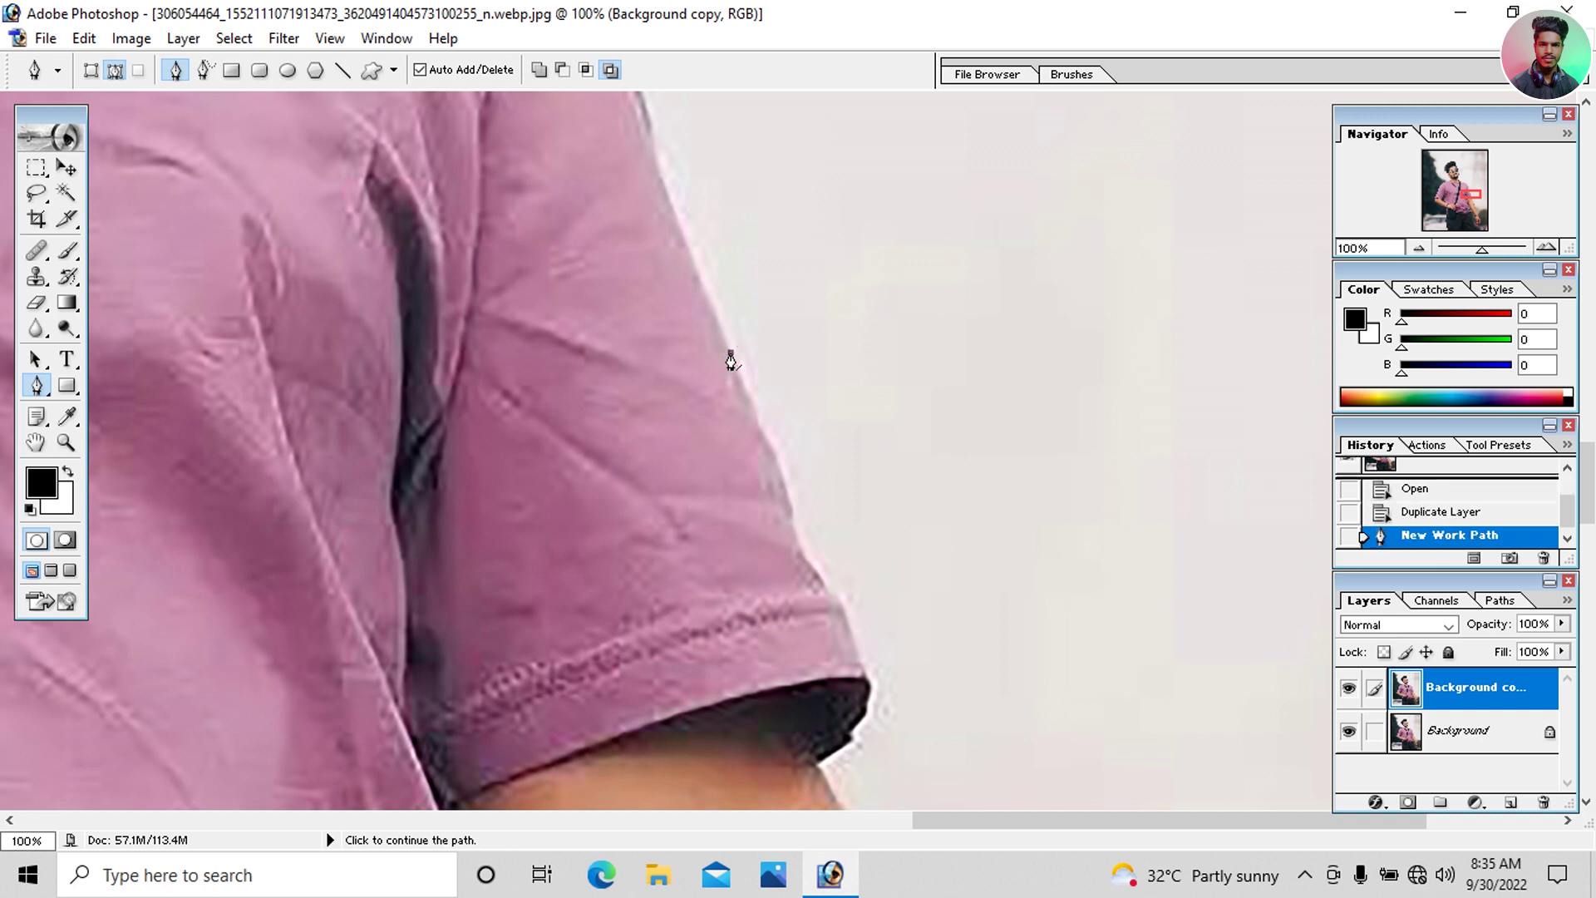
left_click(700, 276)
mouse_move(640, 281)
left_mouse_down()
mouse_move(654, 486)
mouse_move(658, 472)
left_mouse_up()
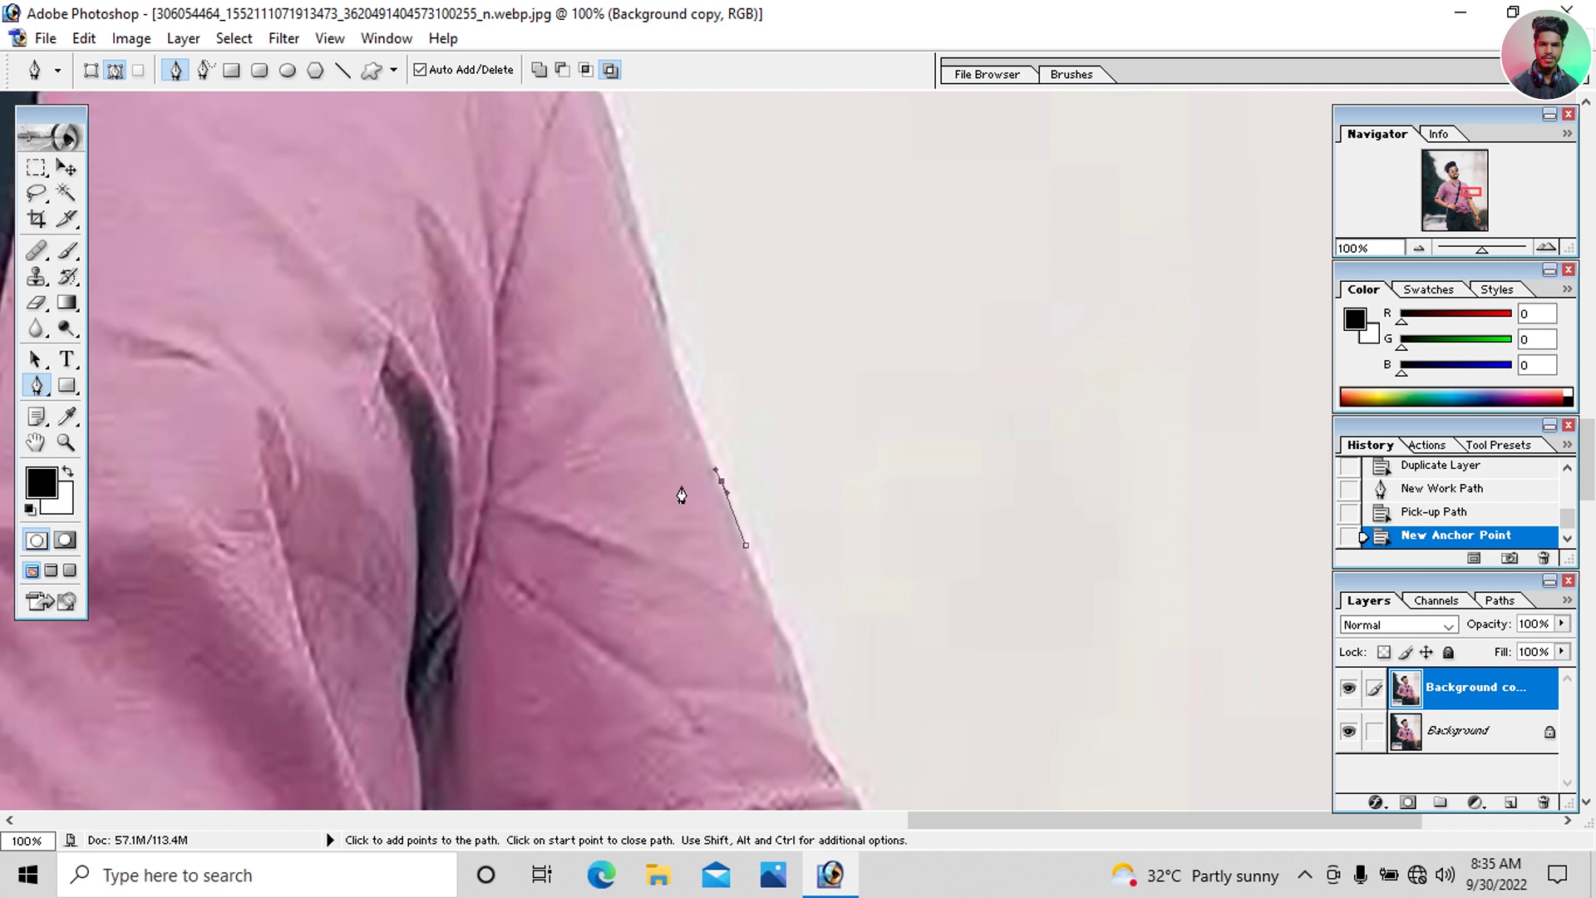
key("space")
key("ctrl+plus")
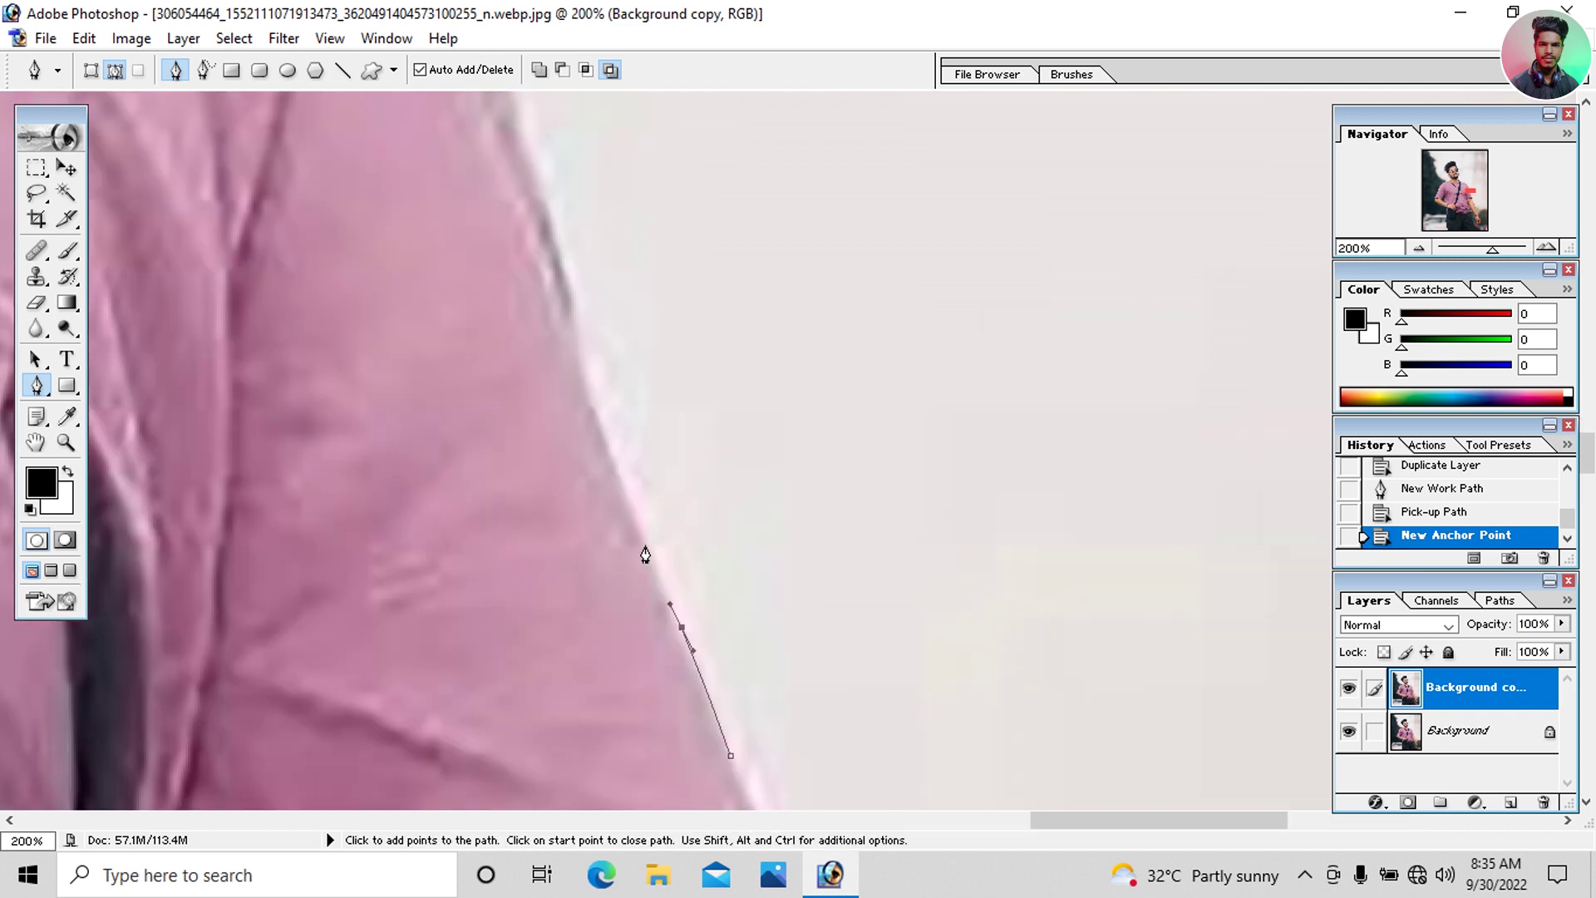
left_click(641, 536)
mouse_move(617, 472)
left_mouse_down()
mouse_move(613, 450)
mouse_move(625, 592)
left_mouse_up()
key("space")
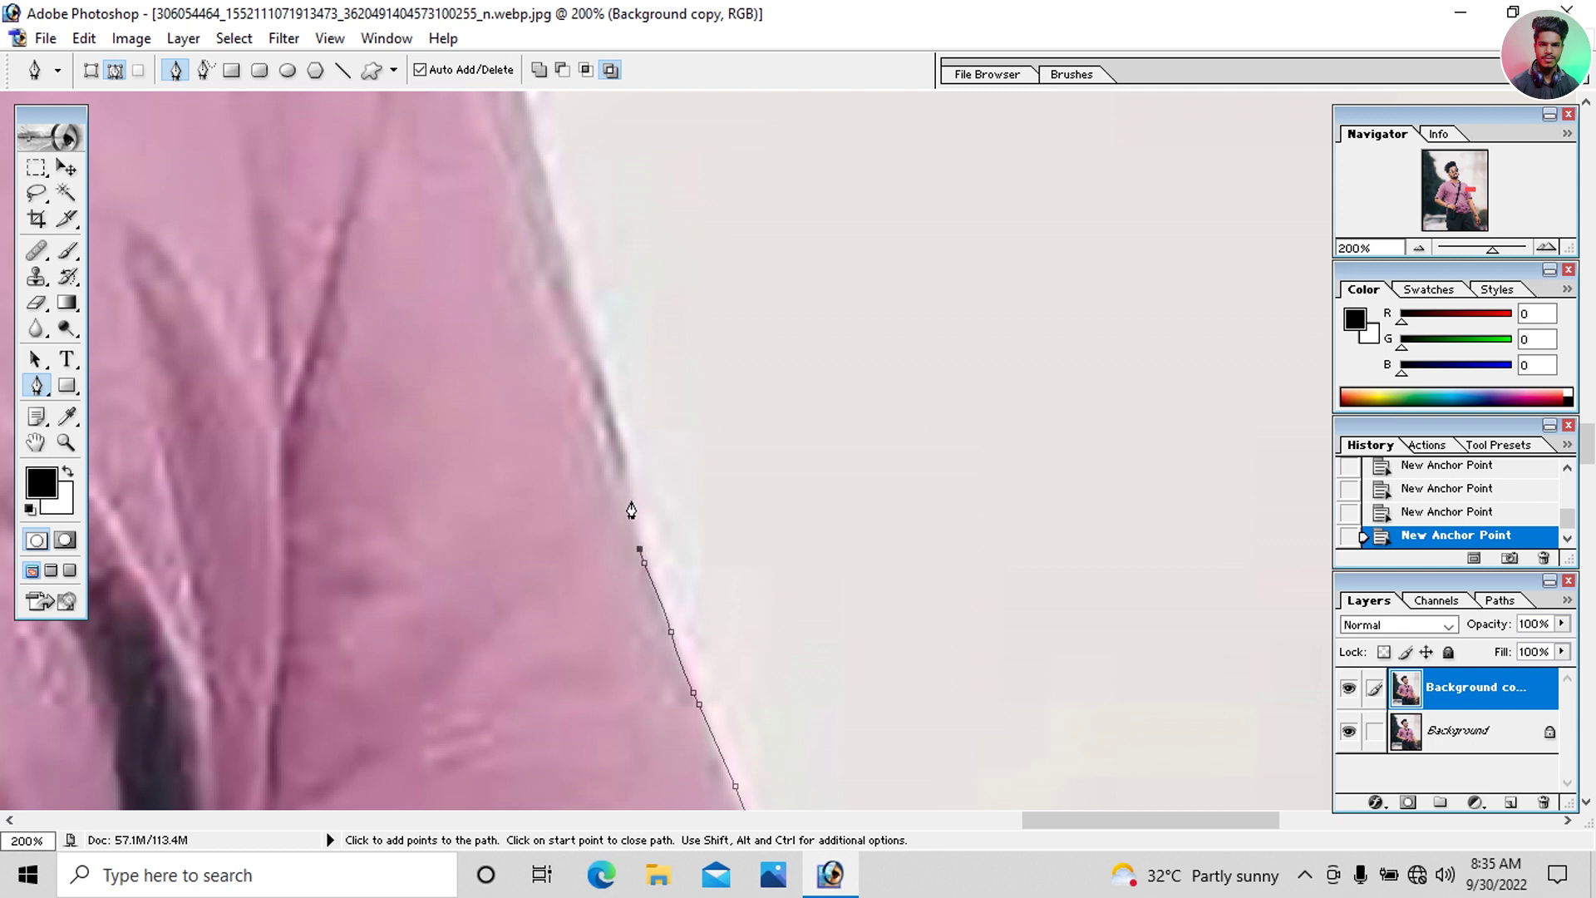
left_click_drag(631, 502, 631, 493)
Step: Continue anchors up the sleeve edge at 300% zoom, undoing a misplaced point
left_click(614, 422)
left_click_drag(596, 408, 625, 646)
key("ctrl+plus")
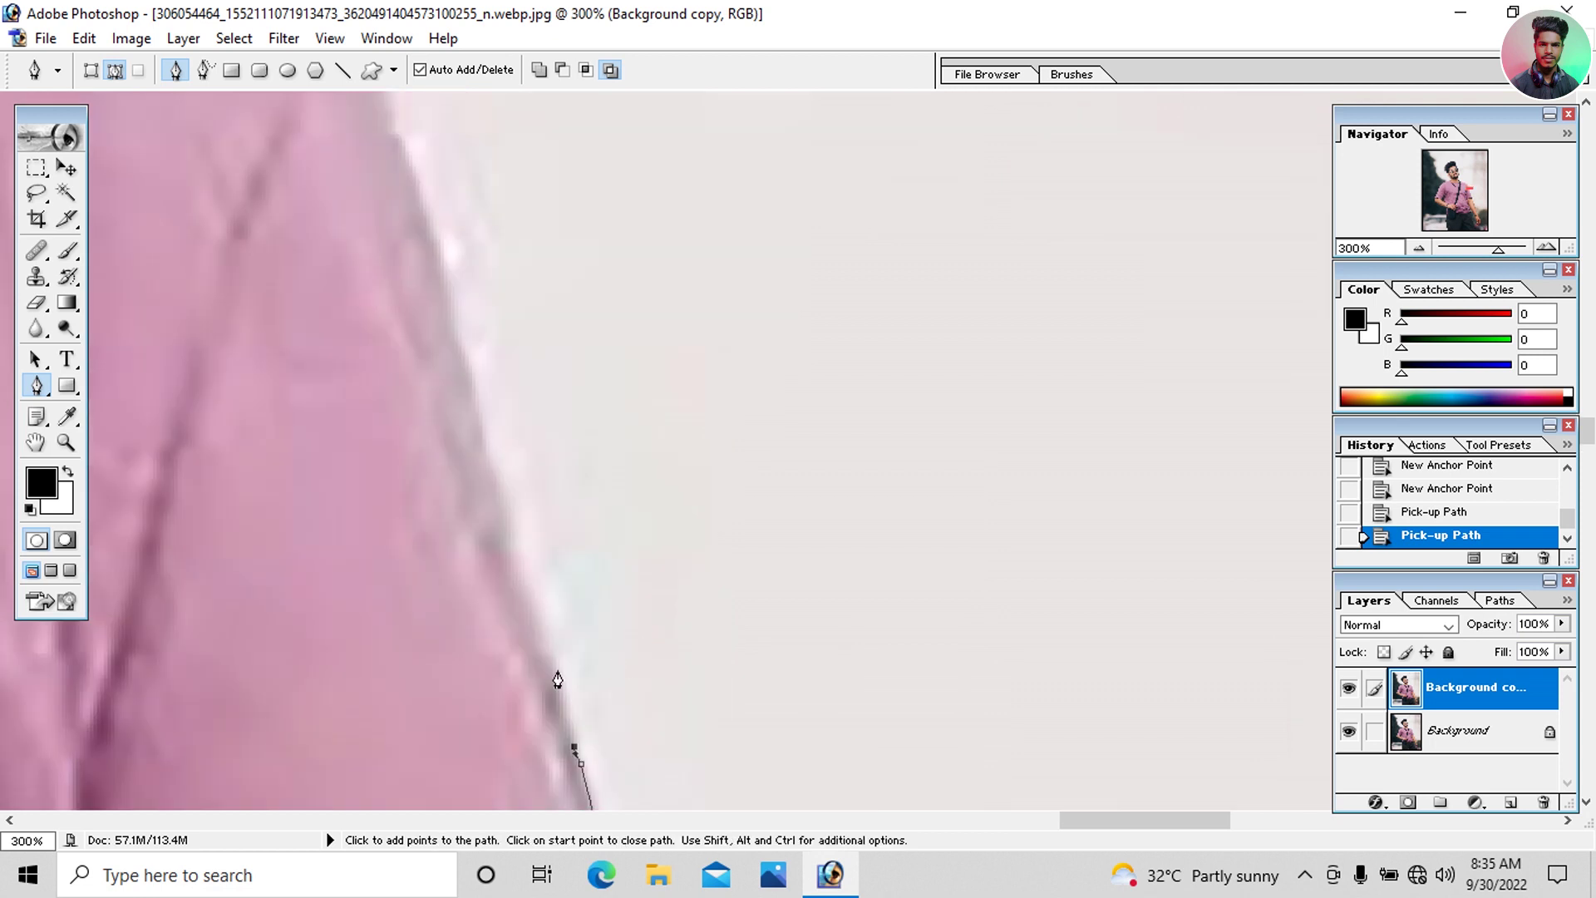
left_click_drag(524, 723, 631, 538)
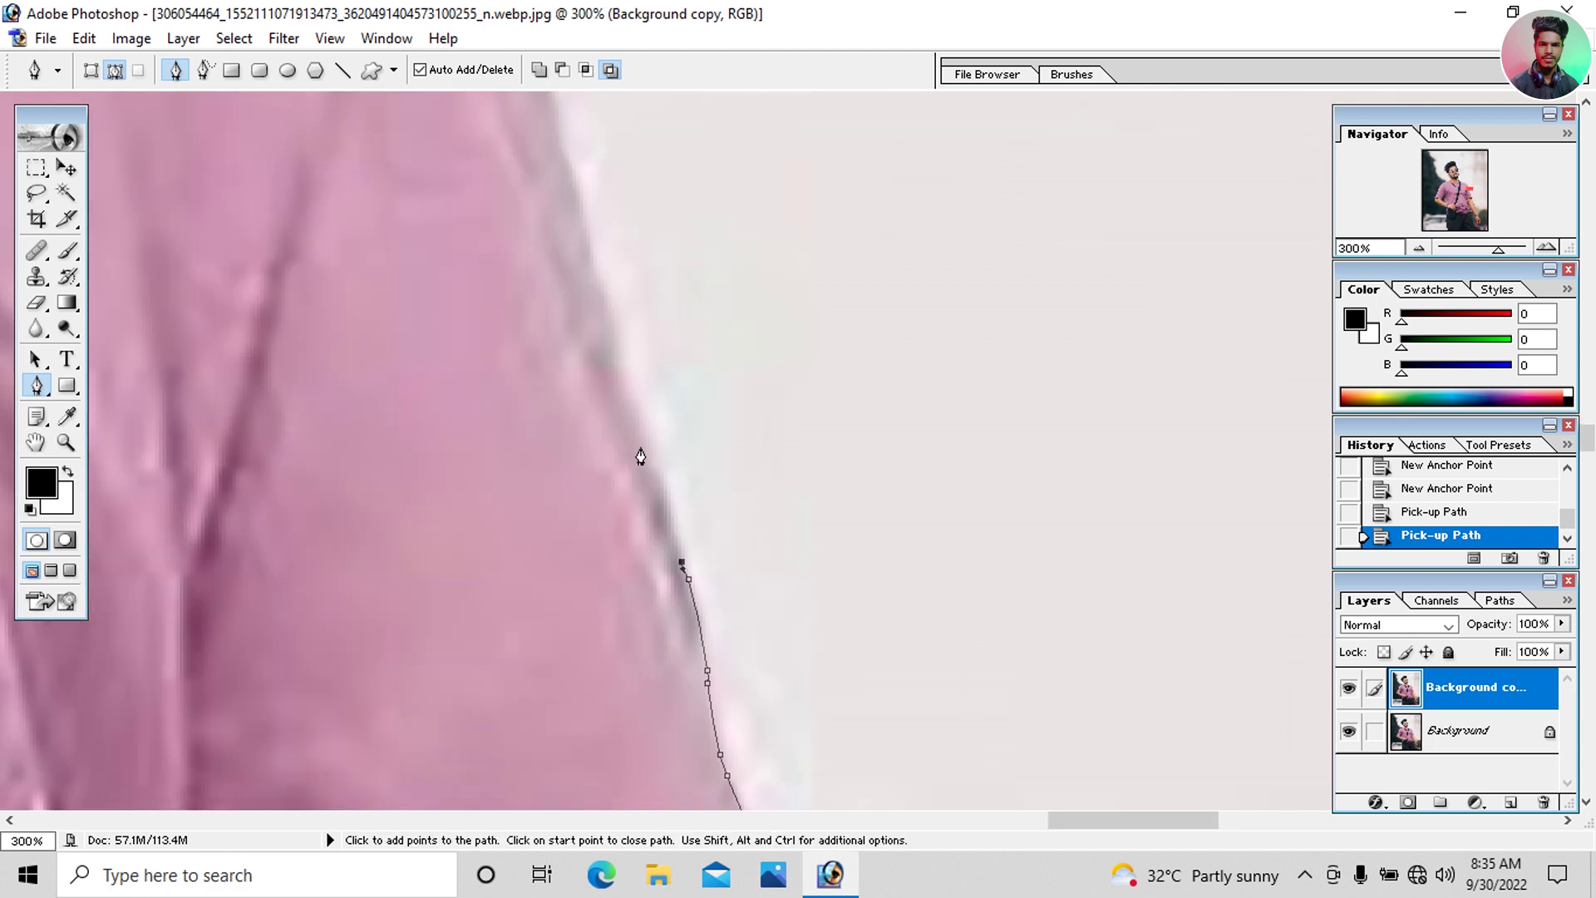
left_click(666, 487)
left_click(659, 470)
left_click_drag(599, 359, 620, 475)
left_click(639, 558)
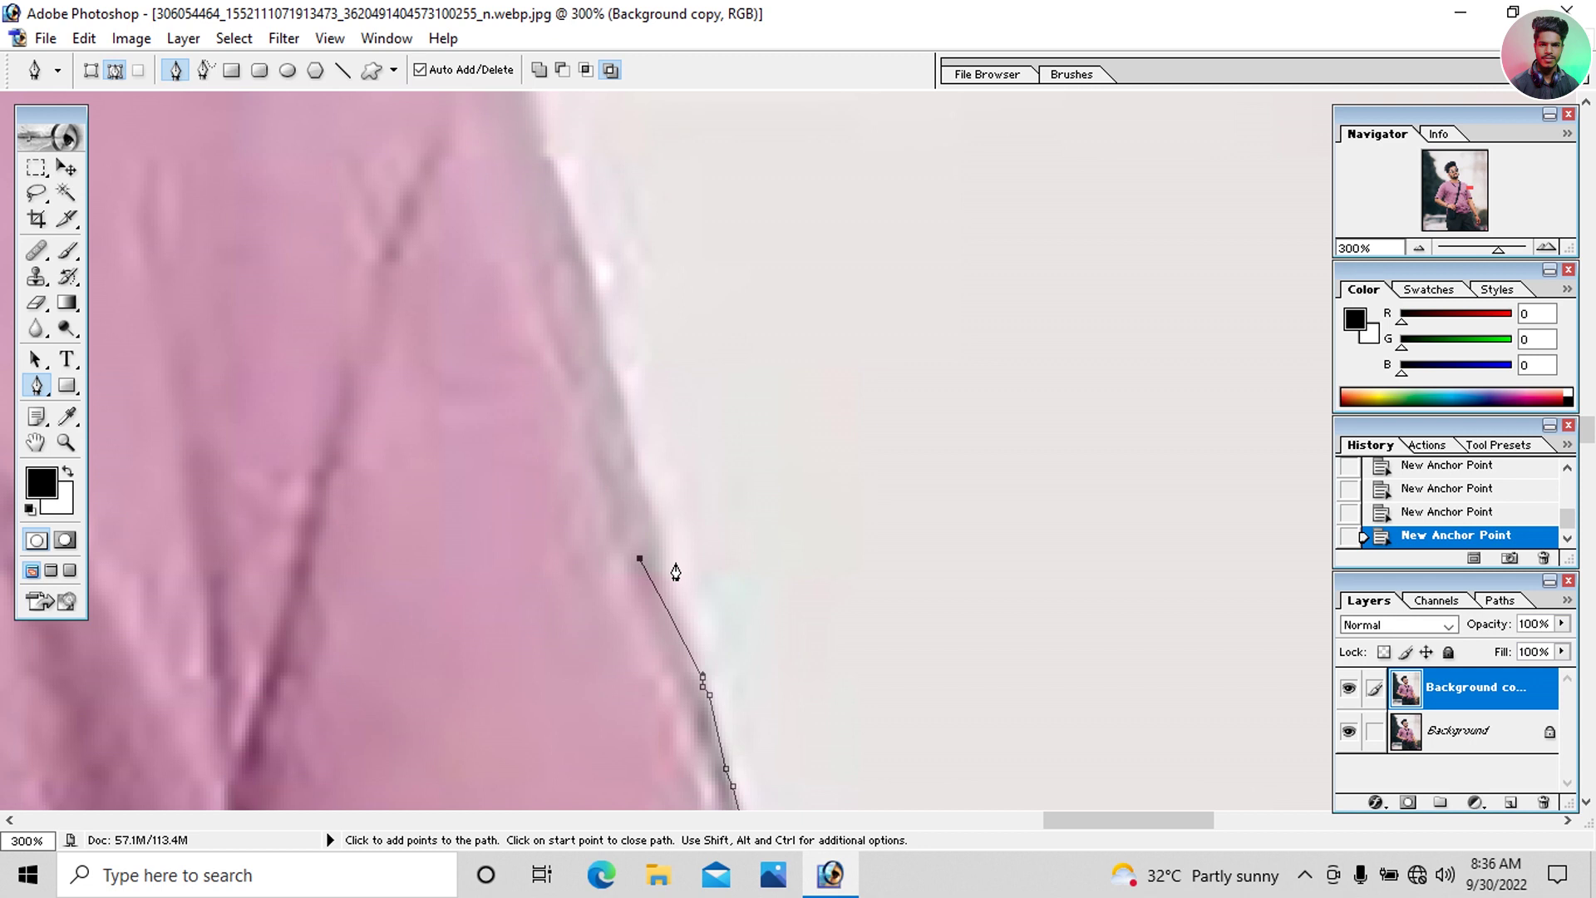
key("ctrl+z")
Step: Extend the path further up the sleeve to the shoulder edge
left_click_drag(681, 611, 673, 572)
left_click(674, 575)
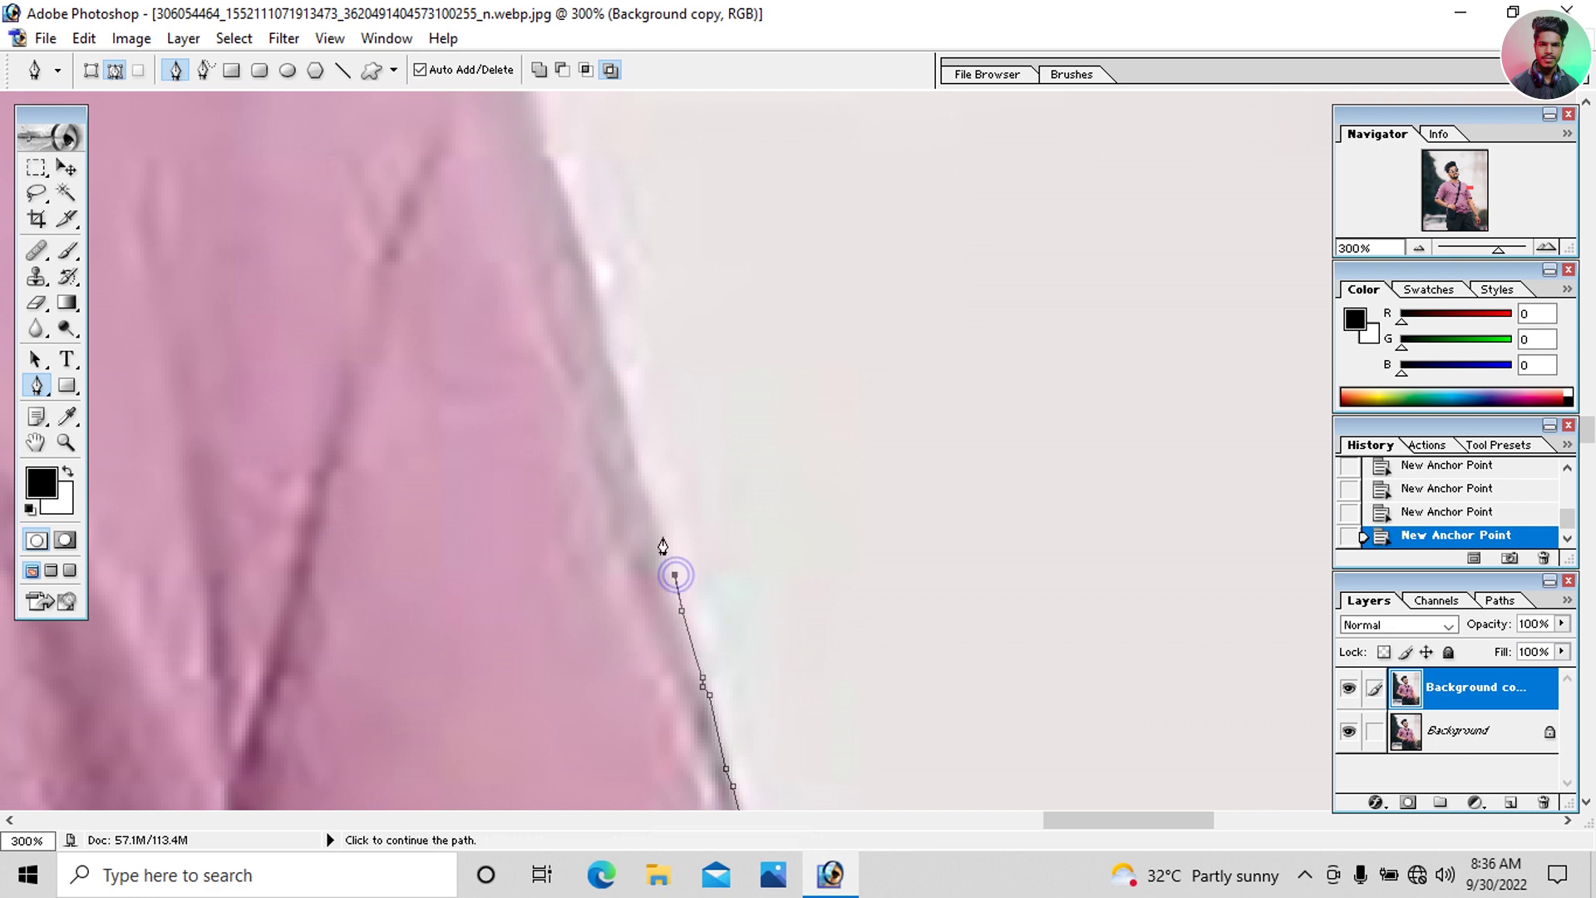
left_click(643, 467)
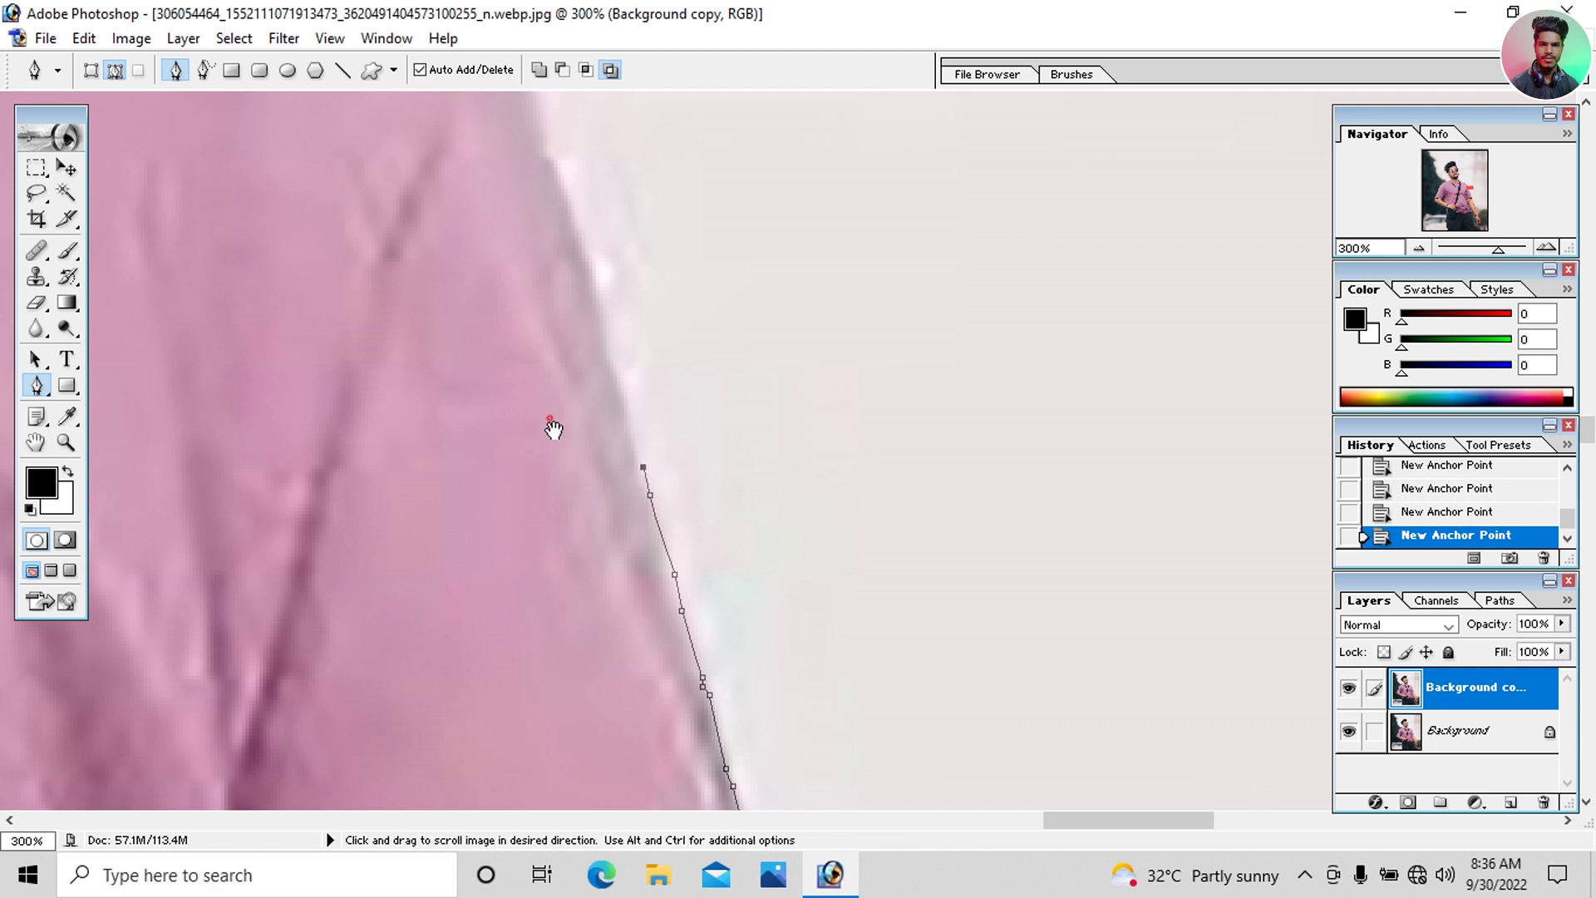
left_click_drag(549, 426, 589, 634)
left_click(660, 588)
left_click(647, 560)
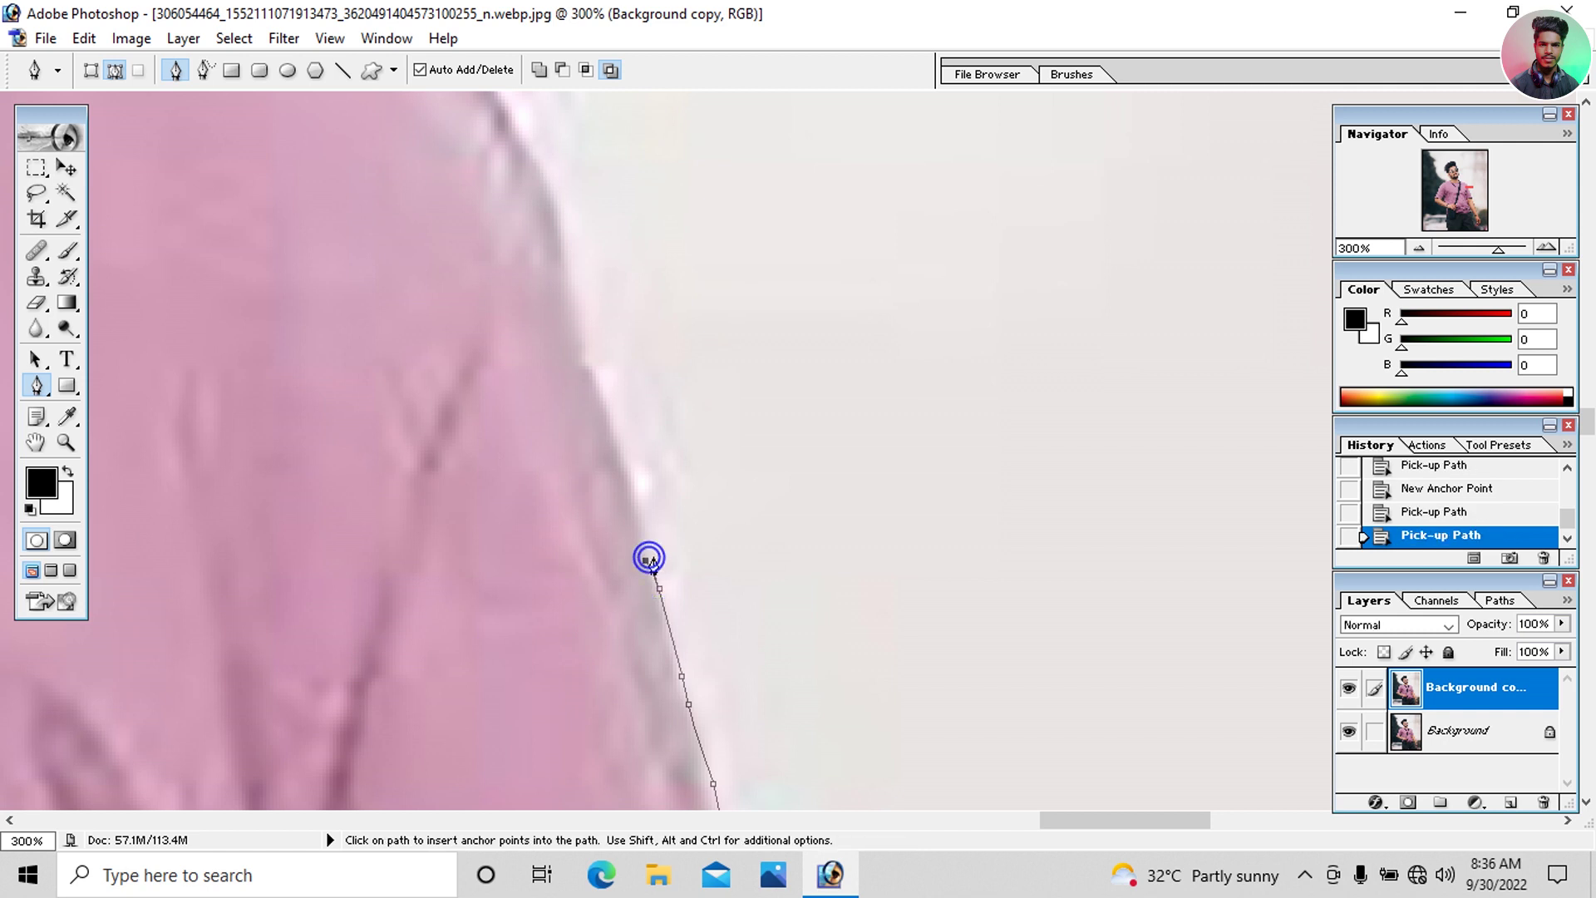
left_click(628, 479)
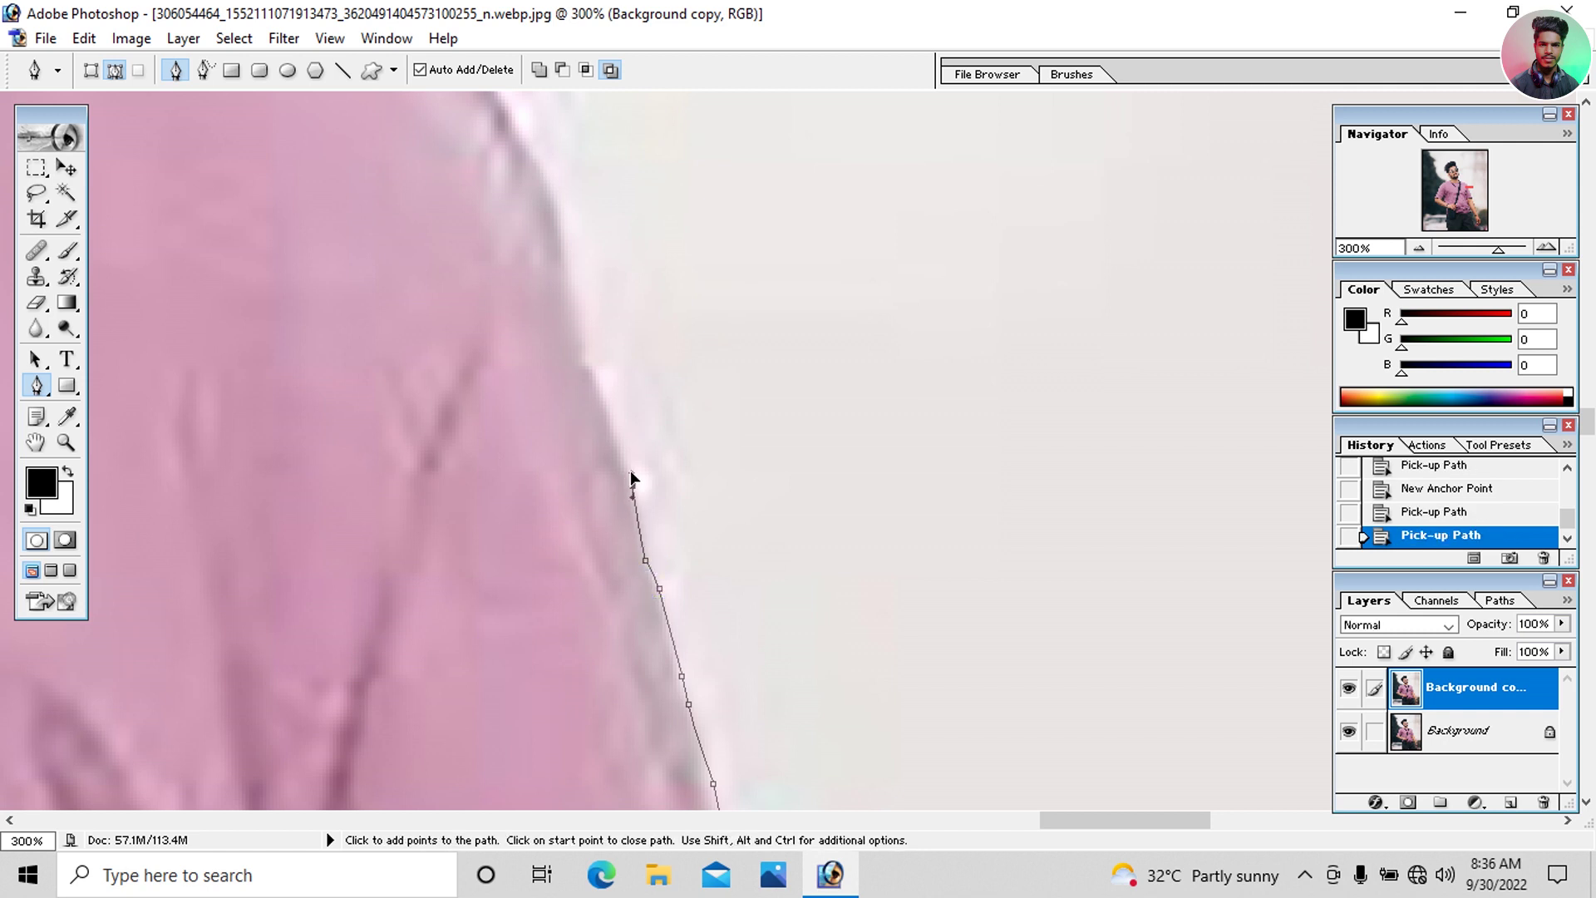
Step: Trace a run of anchors along the shoulder edge
left_click_drag(627, 480, 736, 668)
left_click(711, 578)
left_click(697, 522)
left_click(675, 431)
left_click(657, 369)
left_click(633, 332)
left_click_drag(621, 311, 588, 535)
Step: Carry the path across the shoulder top to the collar near the neck
left_click(522, 433)
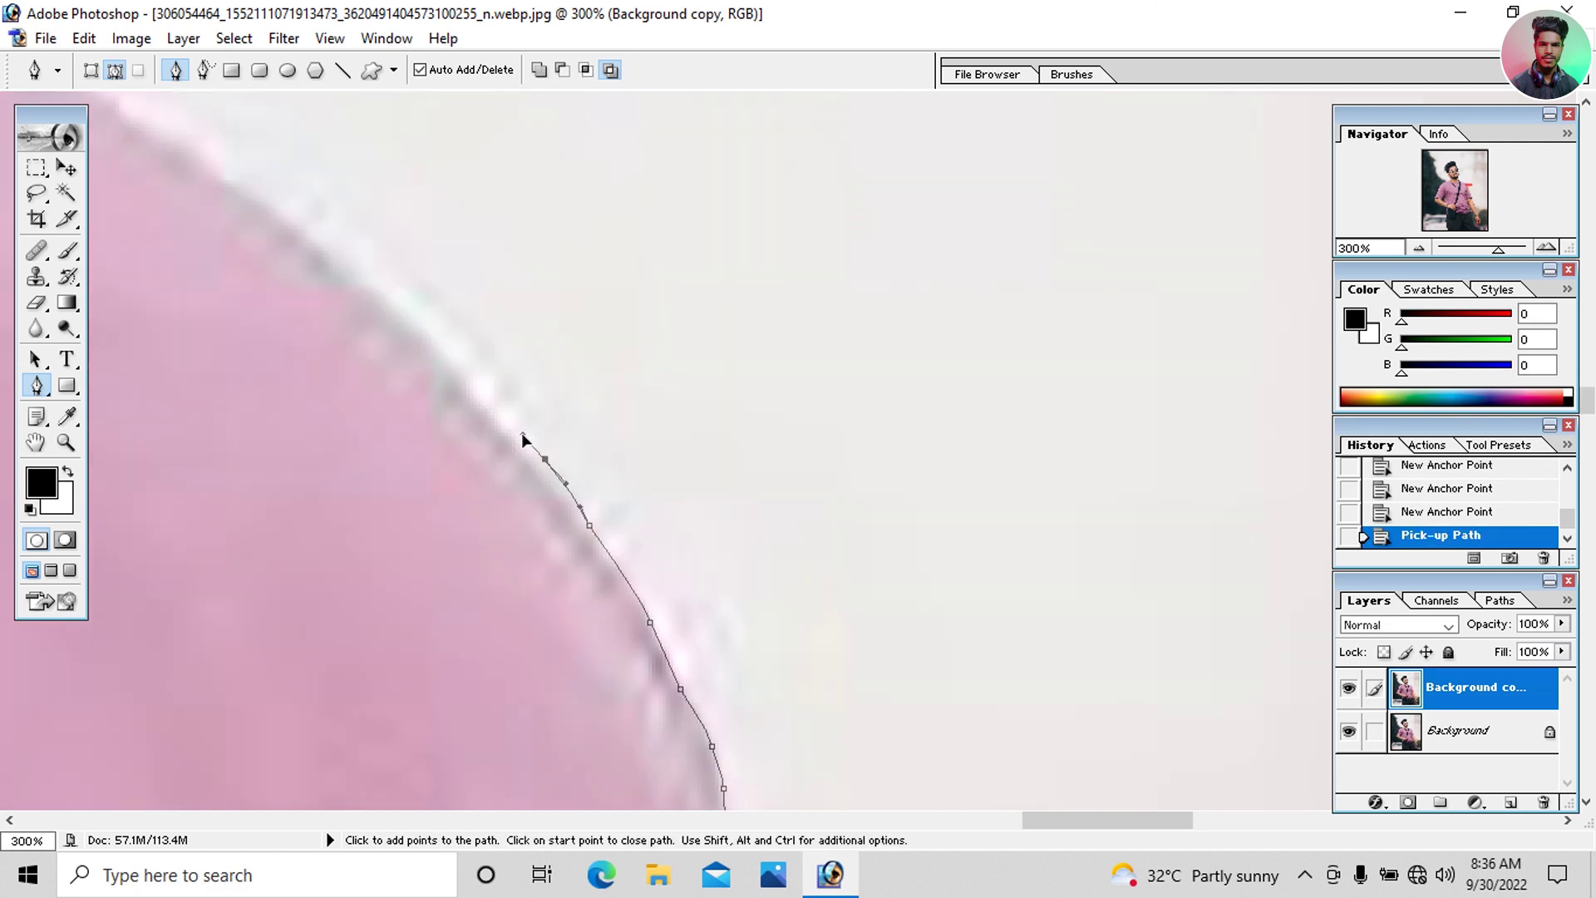
left_click_drag(521, 432, 732, 598)
left_click(736, 606)
left_click(657, 512)
mouse_move(657, 512)
left_mouse_down()
mouse_move(736, 611)
mouse_move(706, 648)
left_mouse_up()
left_click(499, 556)
left_click(615, 647)
mouse_move(499, 556)
left_mouse_down()
mouse_move(615, 648)
mouse_move(909, 617)
left_mouse_up()
left_click(549, 645)
left_click(723, 615)
Step: Undo two stray anchors and resume the path along the collar edge
key("ctrl+alt+z")
key("ctrl+alt+z")
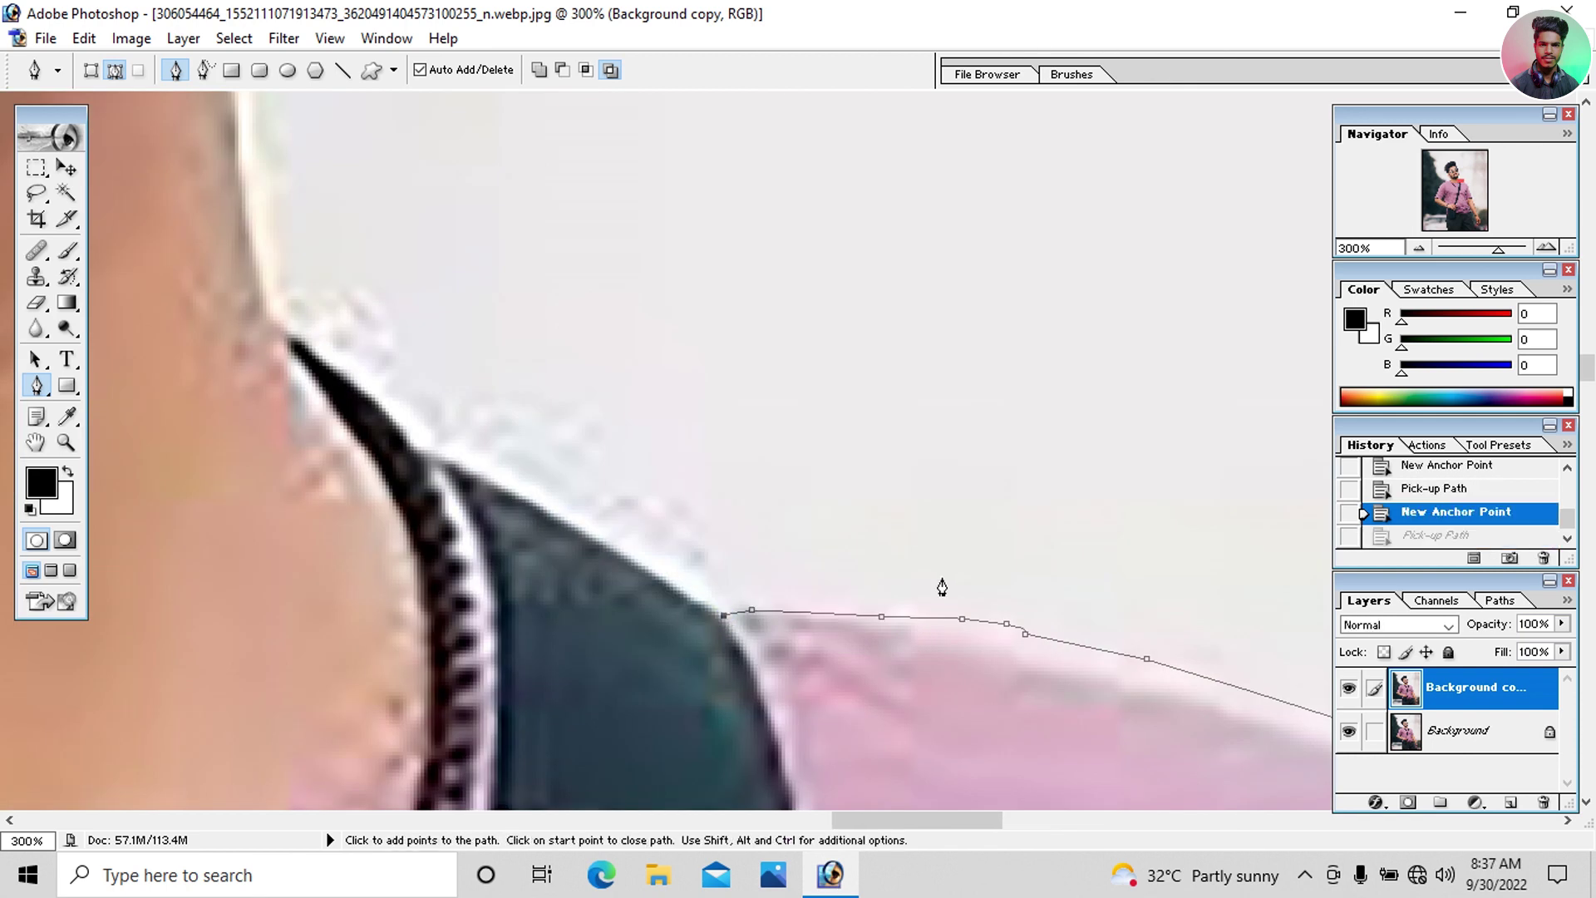
key("ctrl+alt+z")
left_click(750, 616)
left_click(685, 584)
left_click(596, 526)
left_click(517, 480)
left_click(450, 439)
left_click(402, 448)
Step: Zoom in closer and trace anchors up the neck edge to the hair
key("ctrl+plus")
mouse_move(357, 476)
left_mouse_down()
mouse_move(748, 434)
mouse_move(740, 571)
mouse_move(871, 679)
left_mouse_up()
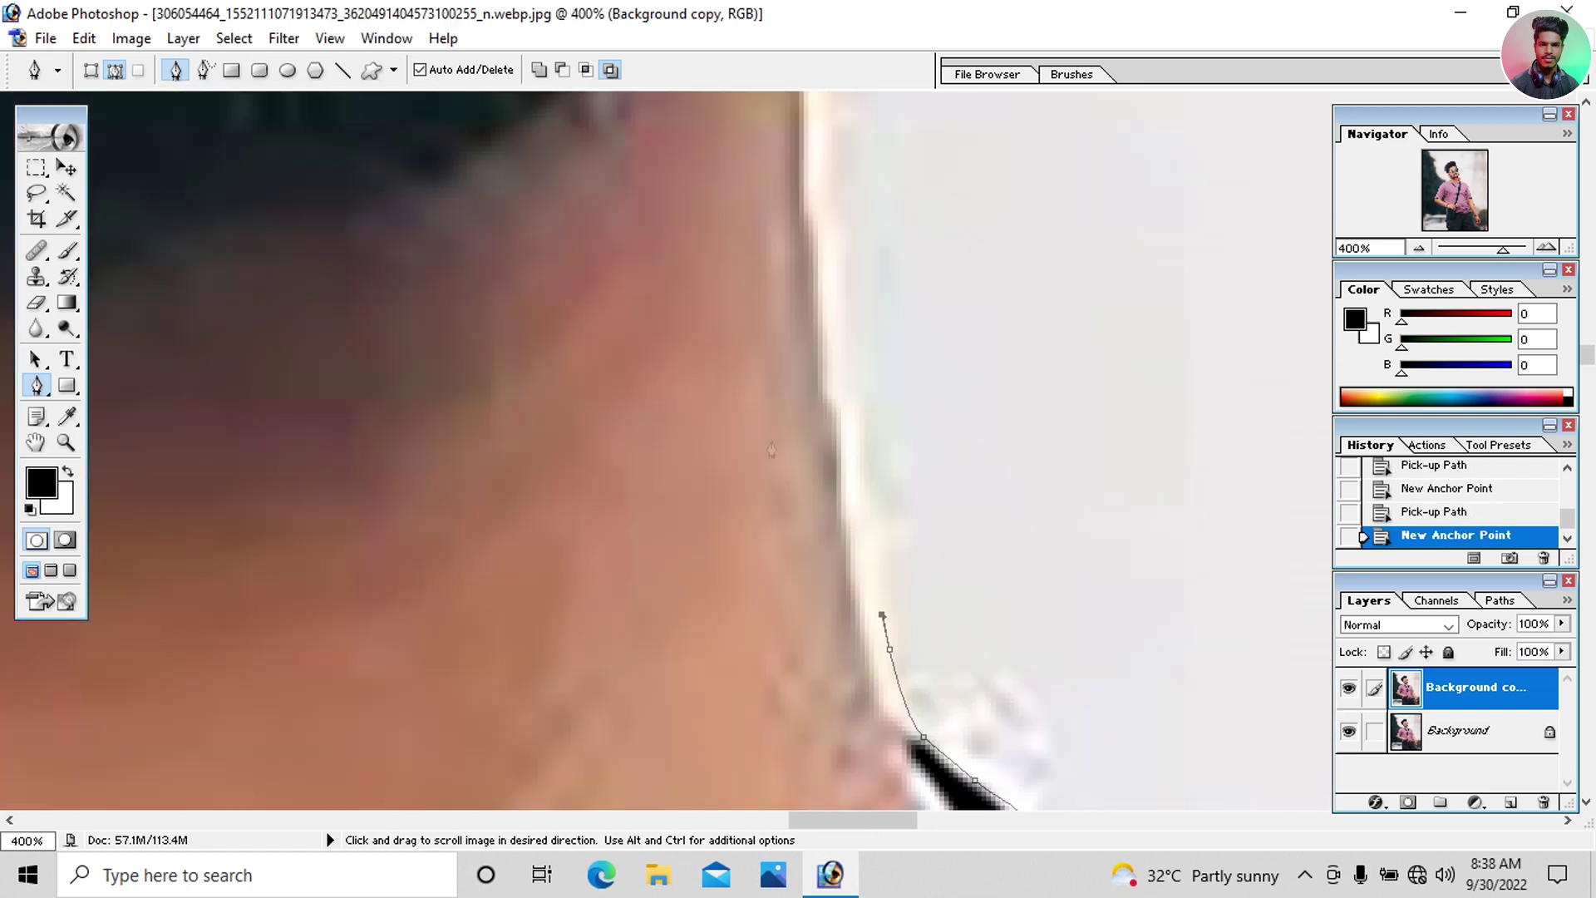
key("ctrl+alt+z")
key("ctrl+alt+z")
left_click(912, 642)
mouse_move(847, 515)
left_mouse_down()
mouse_move(890, 612)
mouse_move(856, 570)
left_mouse_up()
left_click(890, 613)
left_click(861, 699)
left_click(858, 601)
left_click(855, 449)
left_click_drag(855, 449, 819, 699)
left_click(827, 634)
Step: Trace anchors up along the beard and face edge
left_click_drag(911, 624, 828, 777)
left_click(776, 712)
left_click(798, 613)
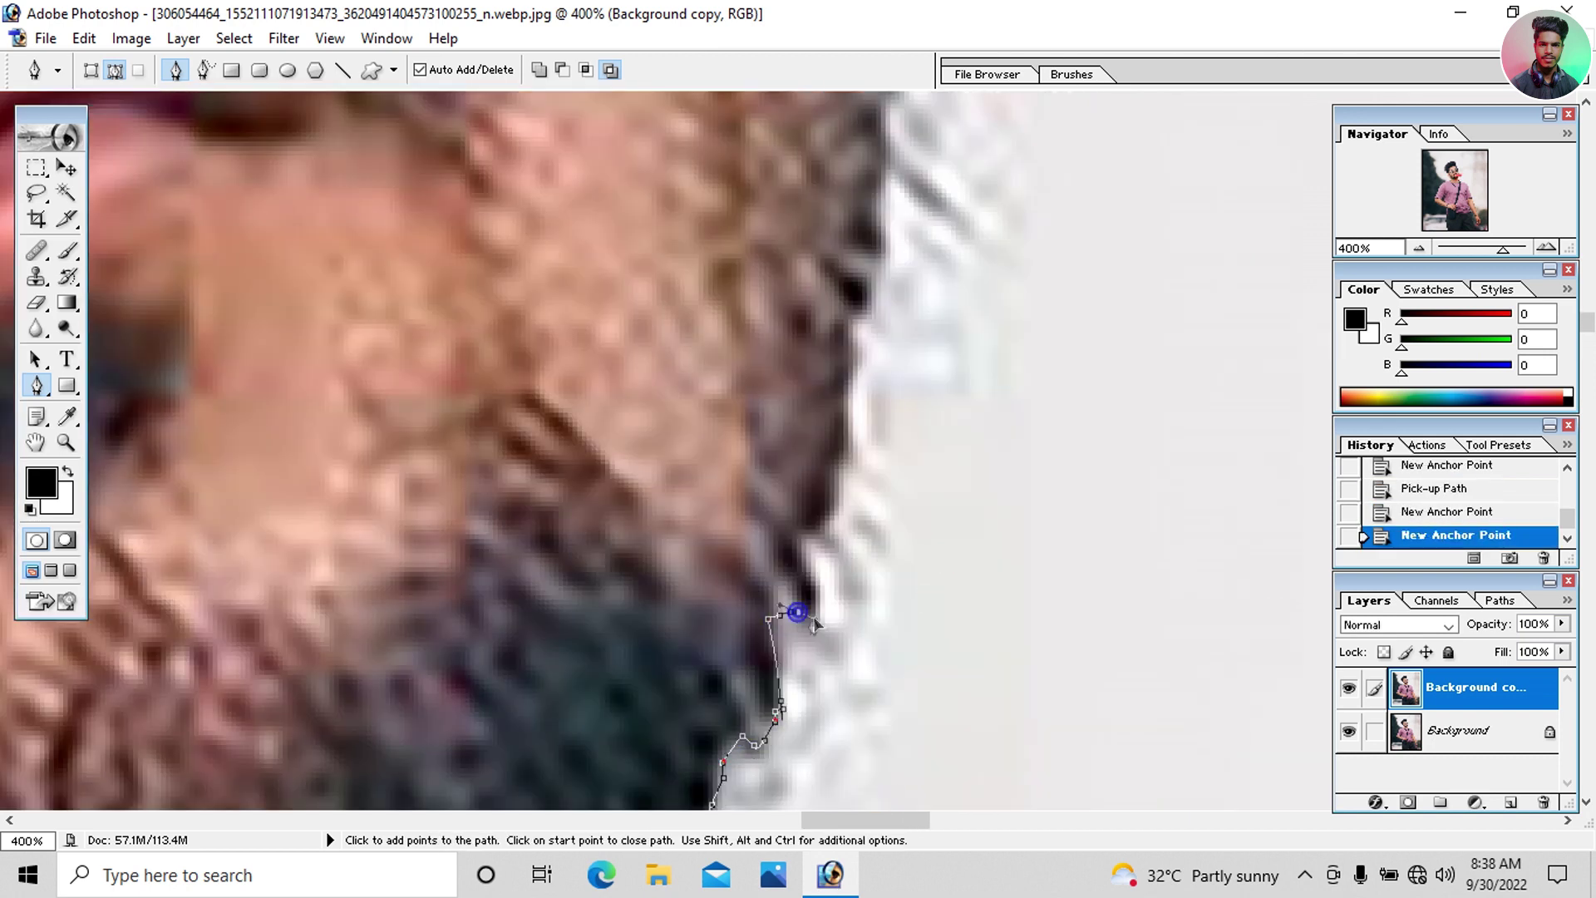
left_click(849, 498)
left_click_drag(848, 499, 701, 658)
left_click(709, 512)
left_click(732, 445)
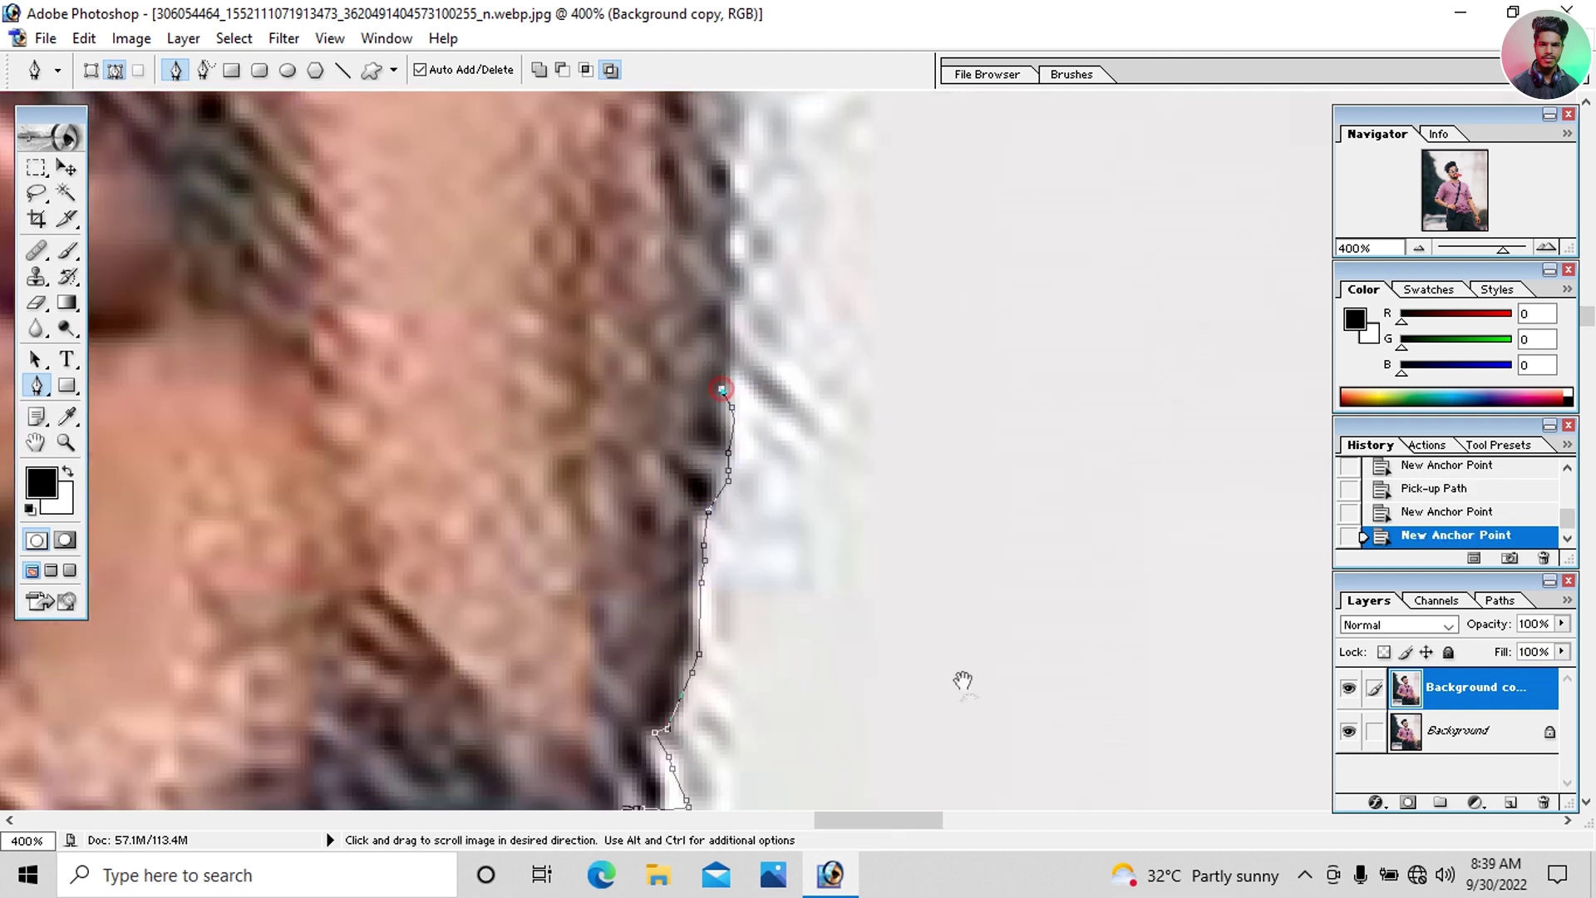
left_click_drag(958, 677, 859, 690)
left_click(611, 420)
left_click(636, 406)
left_click_drag(634, 393, 667, 659)
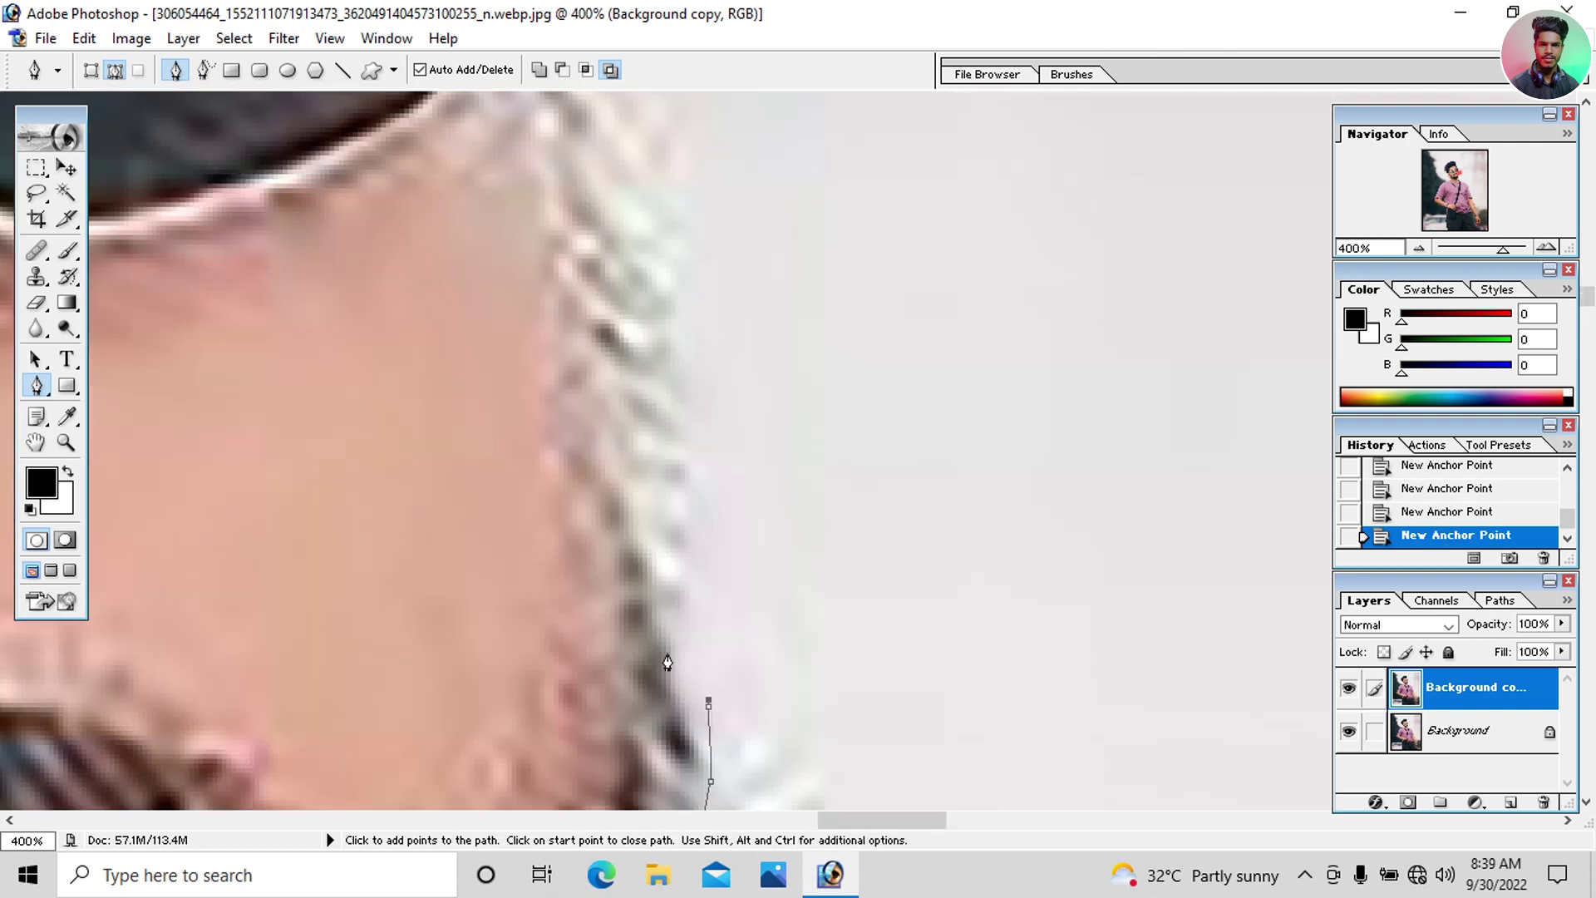
Step: Undo misplaced anchors and extend the path around the hair tip
key("ctrl+alt+z")
key("ctrl+alt+z")
left_click(668, 662)
key("ctrl+minus")
key("ctrl+minus")
left_click(620, 475)
left_click(589, 488)
left_click(536, 524)
left_click(506, 563)
left_click(444, 520)
Step: Zoom in and add anchors around the hair tip and hair strands
scroll(466, 507, "down", 3)
key("ctrl+plus")
left_click(503, 499)
left_click(510, 570)
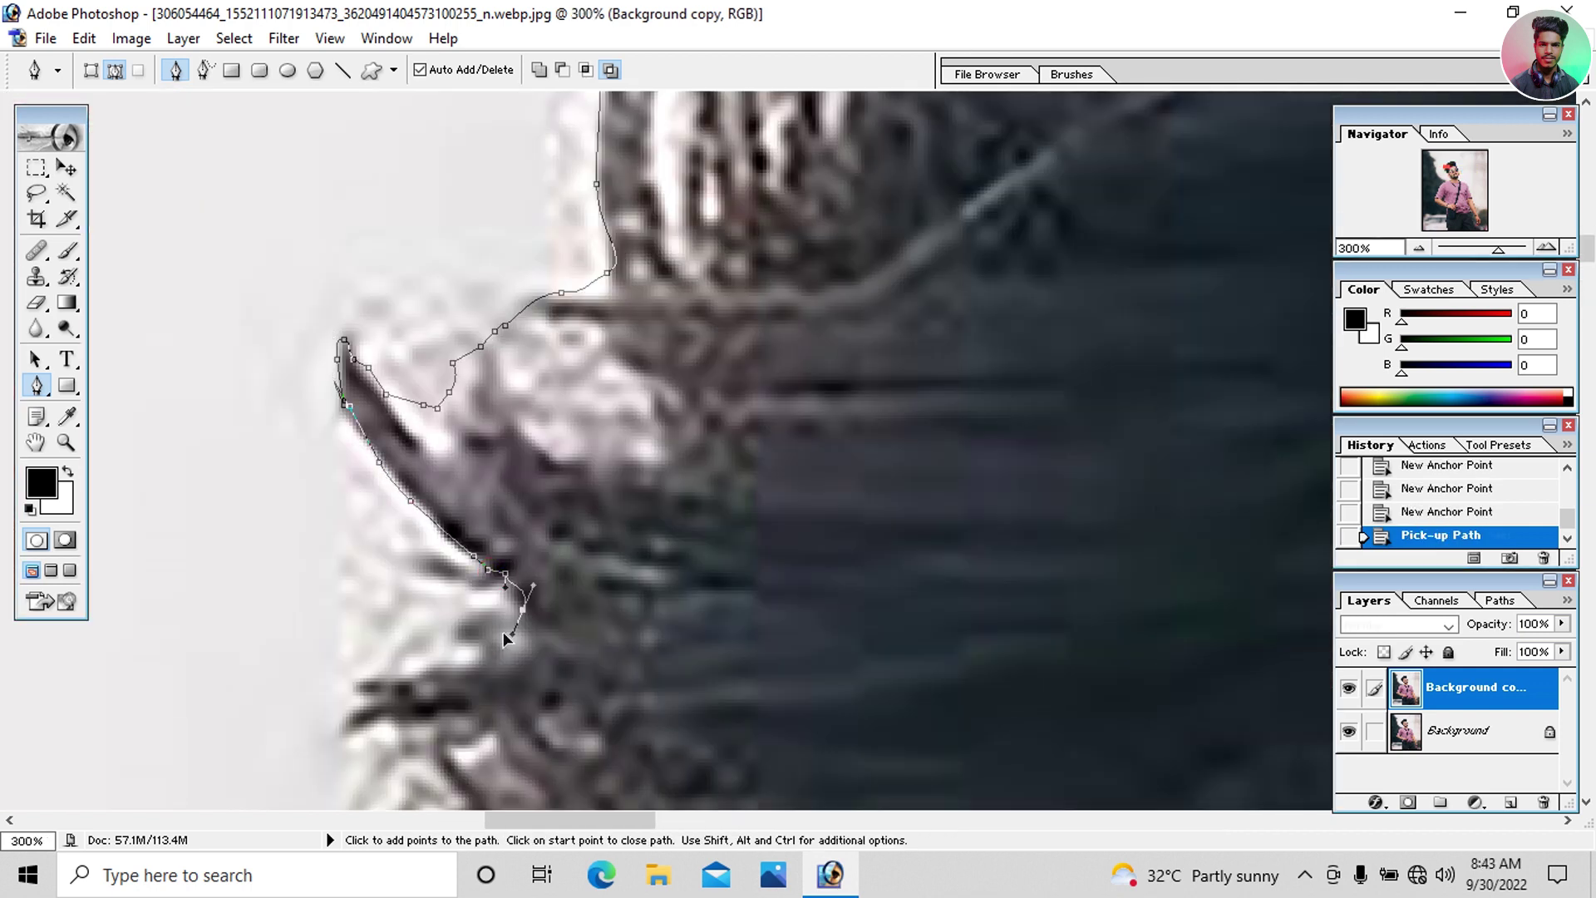
scroll(474, 435, "down", 2)
left_click(476, 452)
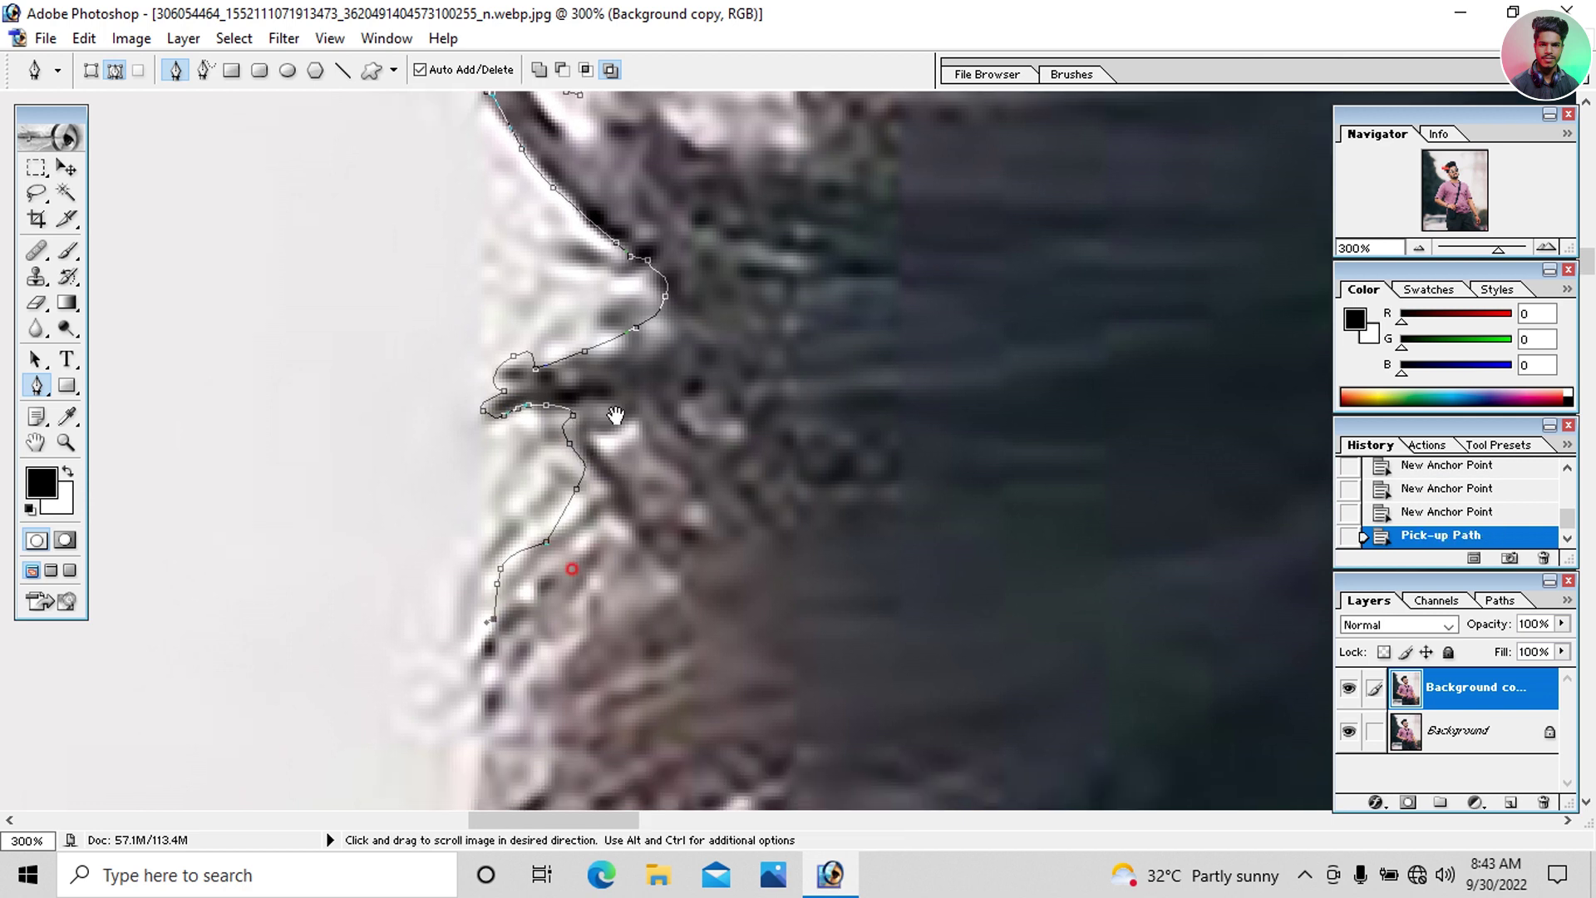
left_click_drag(466, 582, 545, 295)
left_click(511, 567)
left_click(507, 619)
left_click(587, 658)
left_click(723, 673)
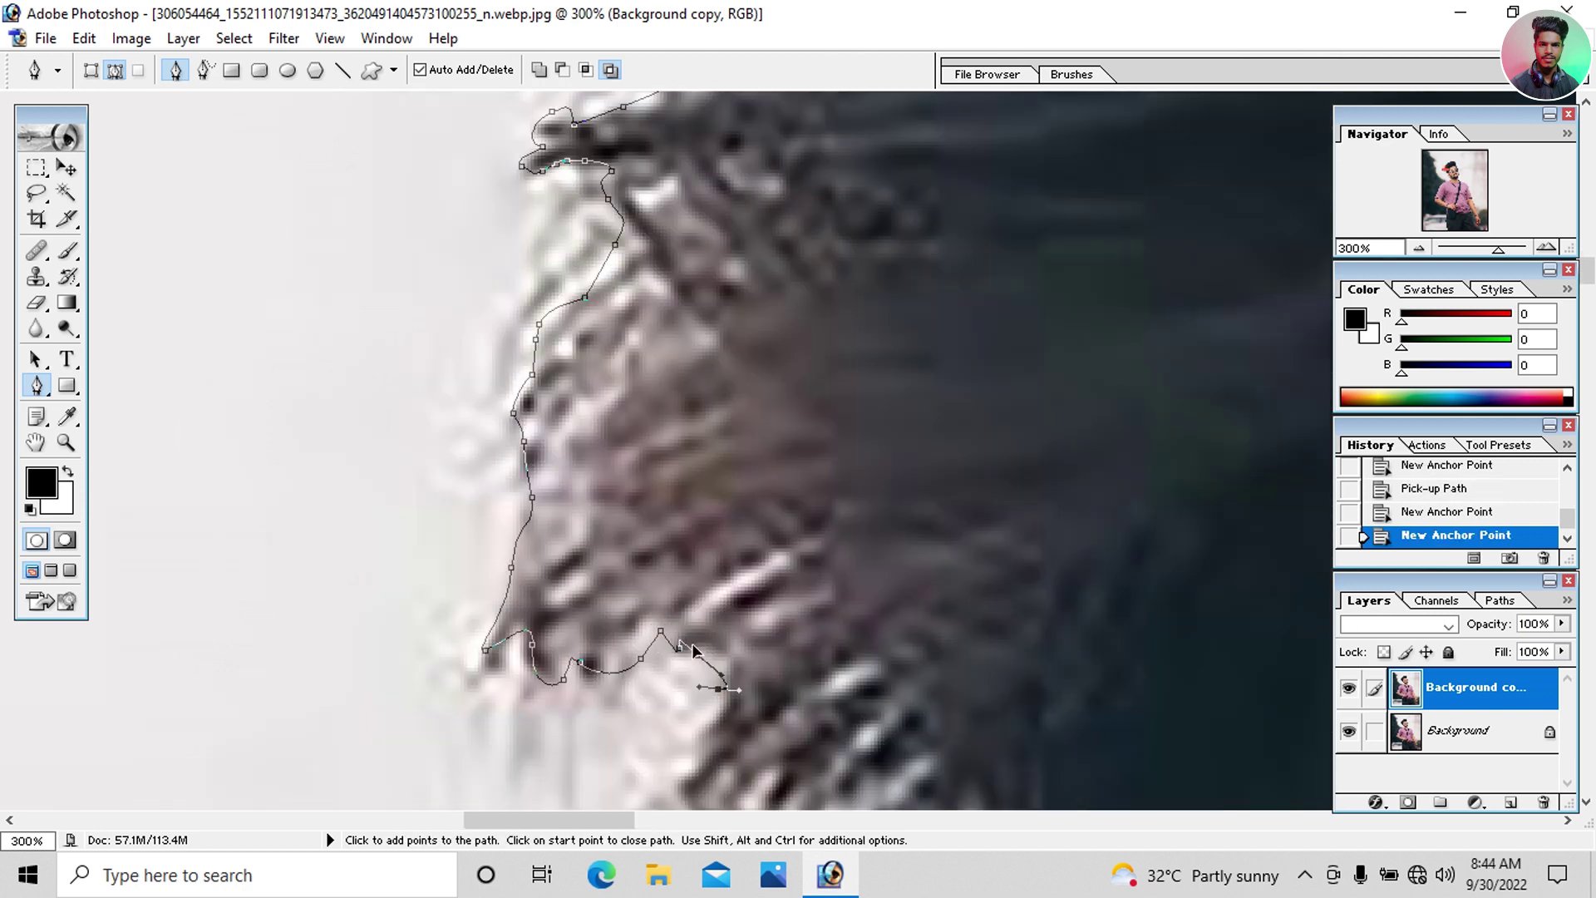
Step: Continue the anchors along the hair edge down toward the ear
left_click_drag(719, 624, 577, 392)
left_click(626, 413)
left_click_drag(686, 378, 680, 407)
left_click(826, 467)
left_click(884, 427)
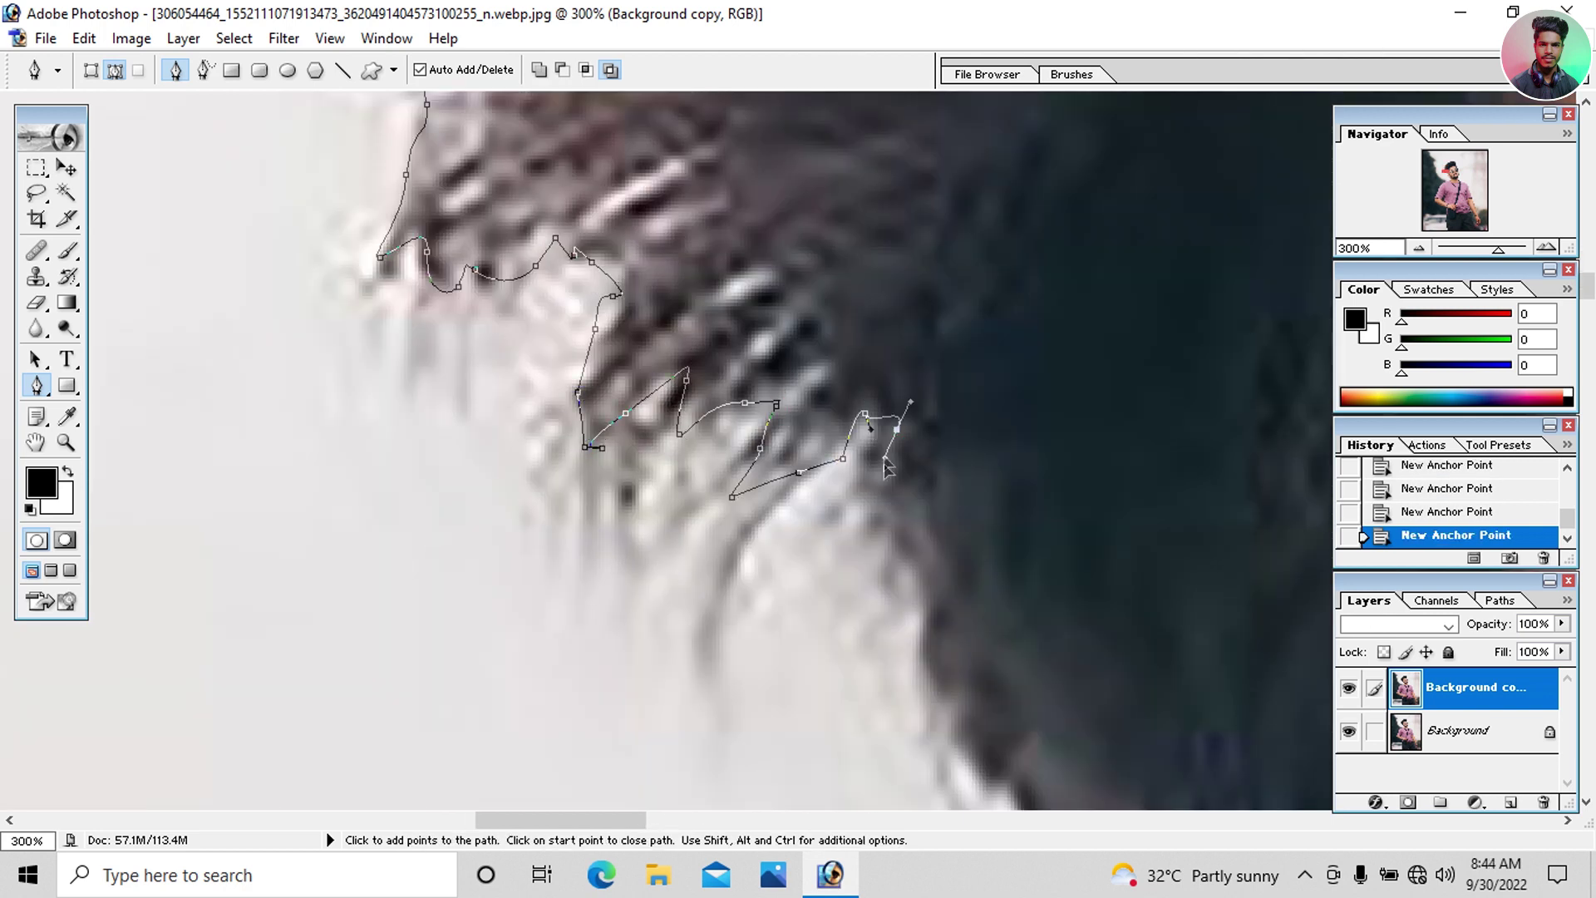
left_click_drag(884, 427, 413, 292)
left_click(424, 363)
left_click_drag(455, 378, 466, 397)
left_click(498, 441)
left_click(553, 515)
left_click(610, 641)
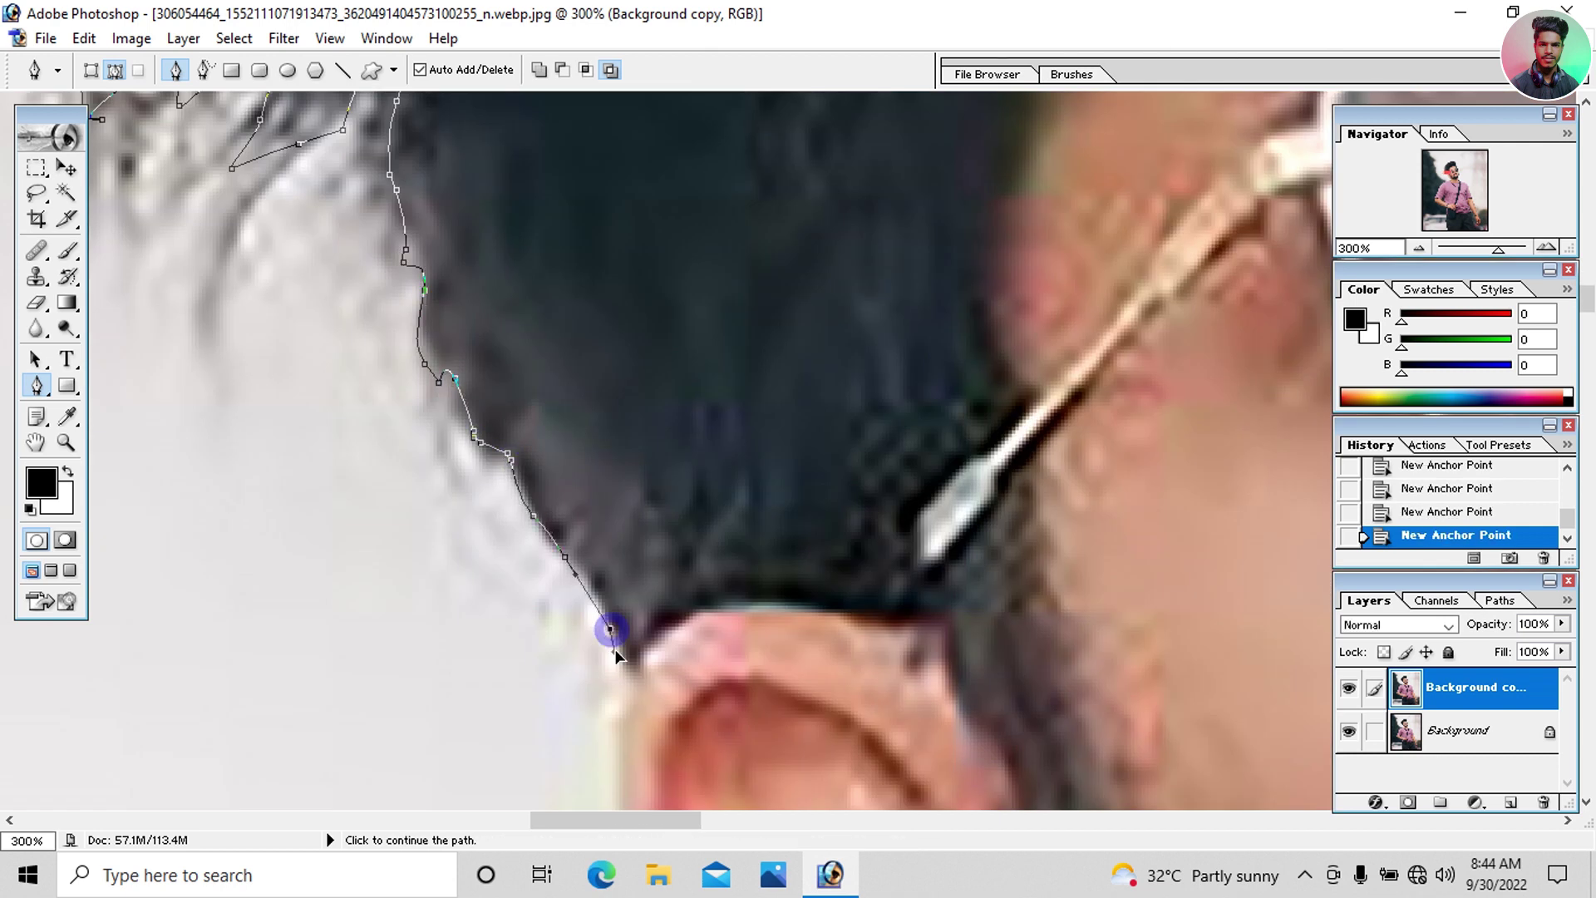
left_click_drag(609, 641, 556, 510)
Step: Trace anchors where the hair meets the ear, around the ear and along the jaw
left_click(466, 443)
left_click(470, 528)
left_click_drag(471, 549, 446, 402)
left_click(491, 499)
left_click(534, 570)
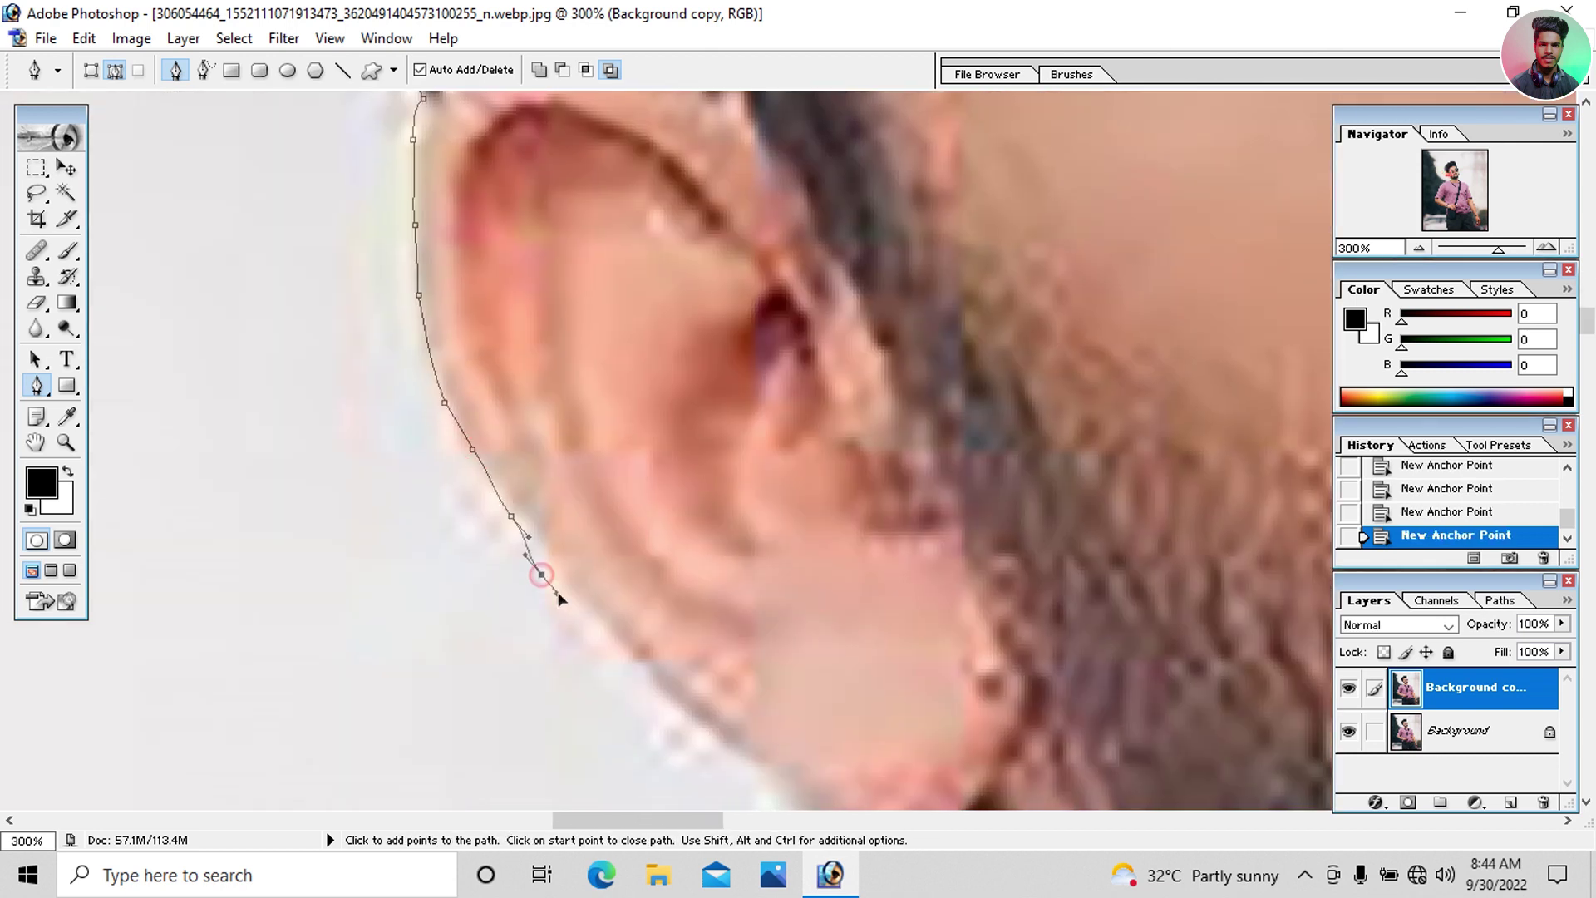
left_click_drag(535, 571, 241, 364)
left_click(241, 364)
left_click(282, 406)
left_click(334, 451)
left_click(400, 508)
Step: Redo the misplaced jaw anchors toward the collar, zoom out to check, and undo the last ones
key("ctrl+alt+z")
key("ctrl+alt+z")
left_click(453, 527)
left_click(524, 515)
left_click(646, 611)
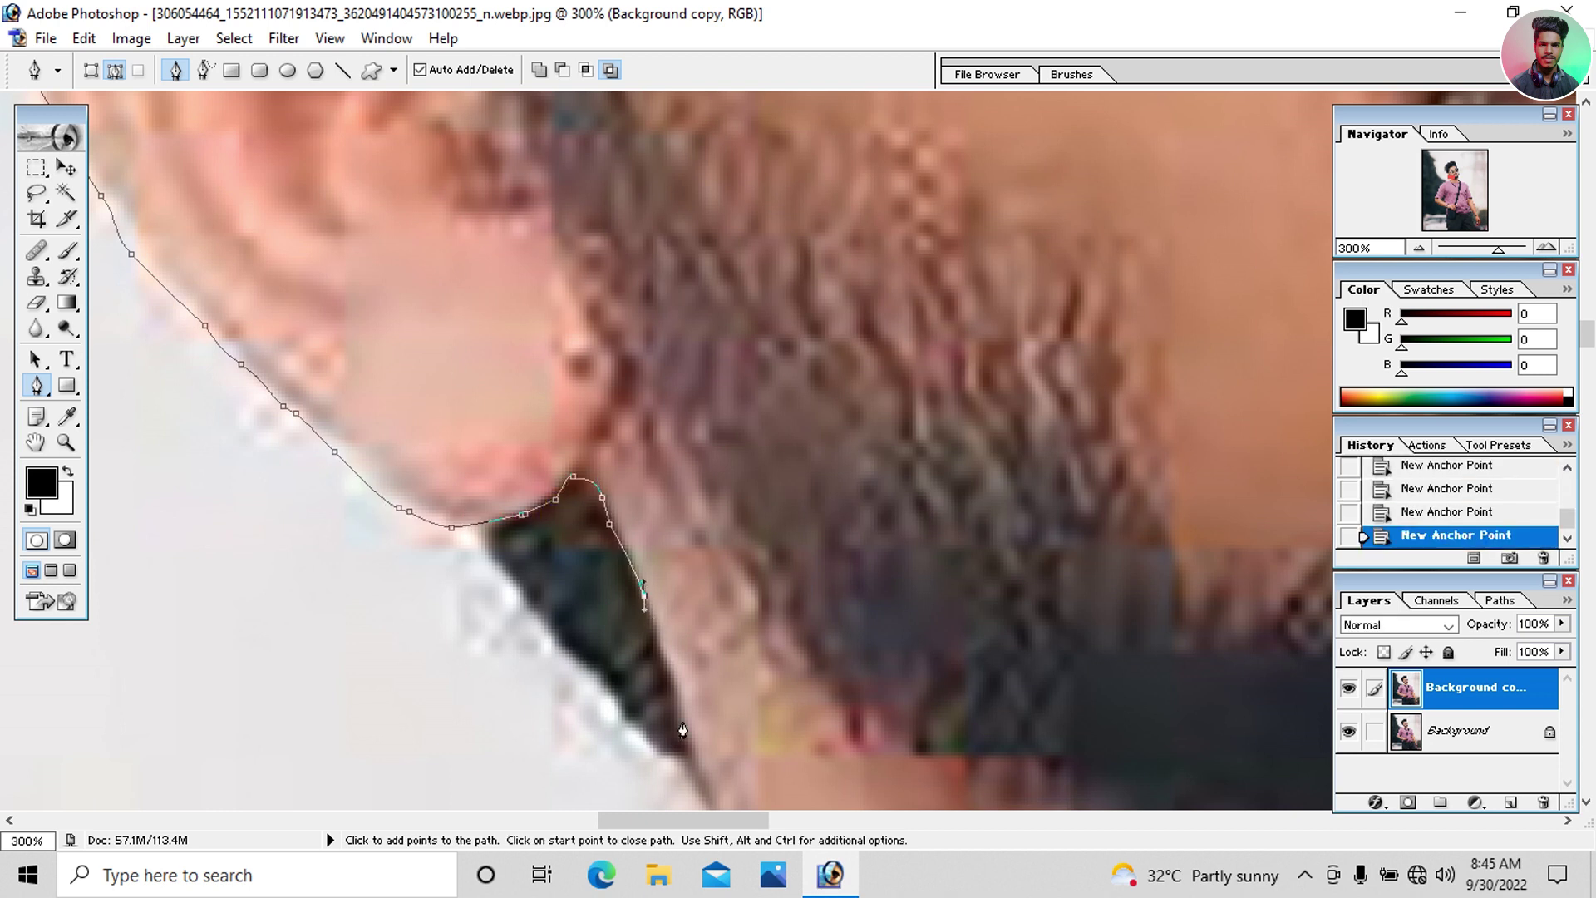
key("super")
key("super+x")
key("ctrl+alt+0")
key("Escape")
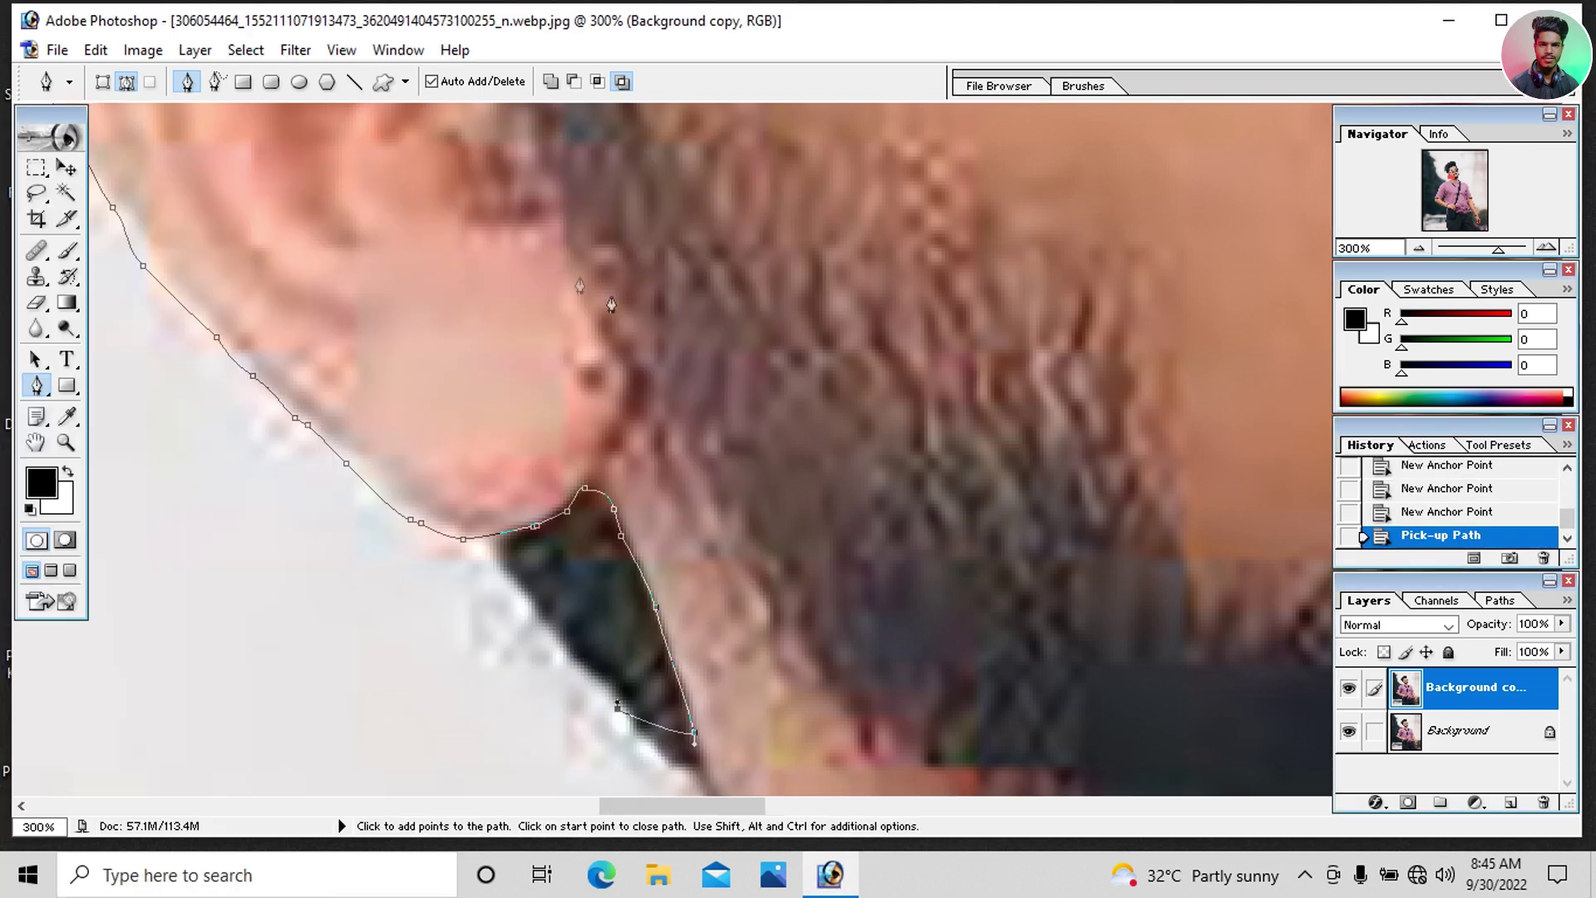
key("ctrl+alt+z")
key("ctrl+alt+z")
key("ctrl+alt+z")
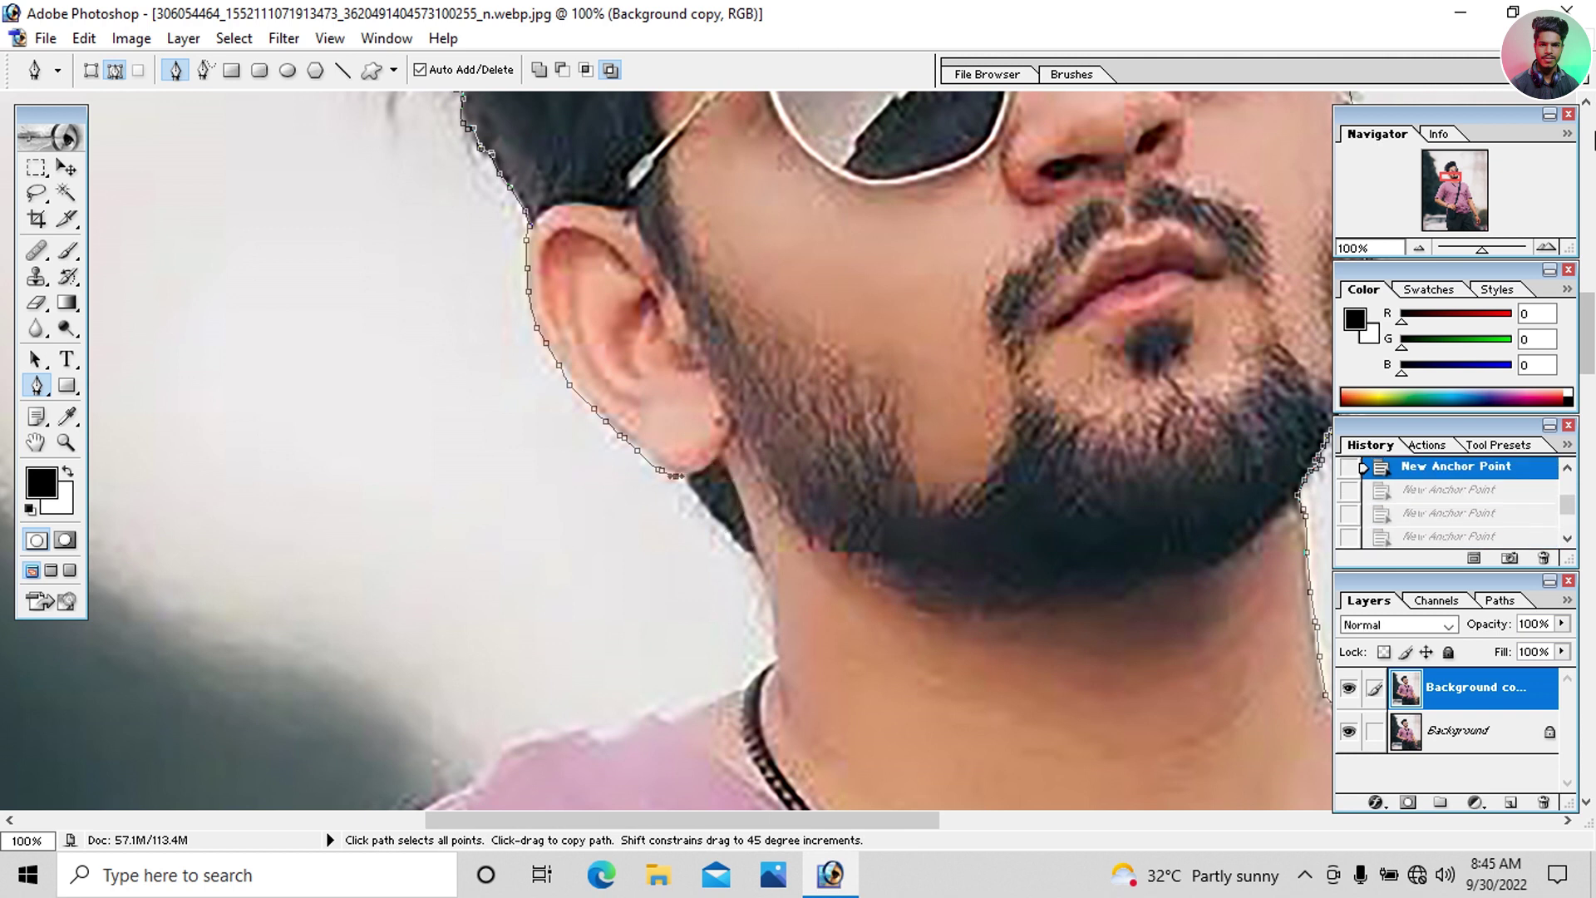
Step: Add four anchors down the neck edge, zooming in and back out
left_click(532, 592)
left_click(582, 642)
left_click(623, 686)
left_click(682, 744)
key("ctrl+plus")
key("ctrl+minus")
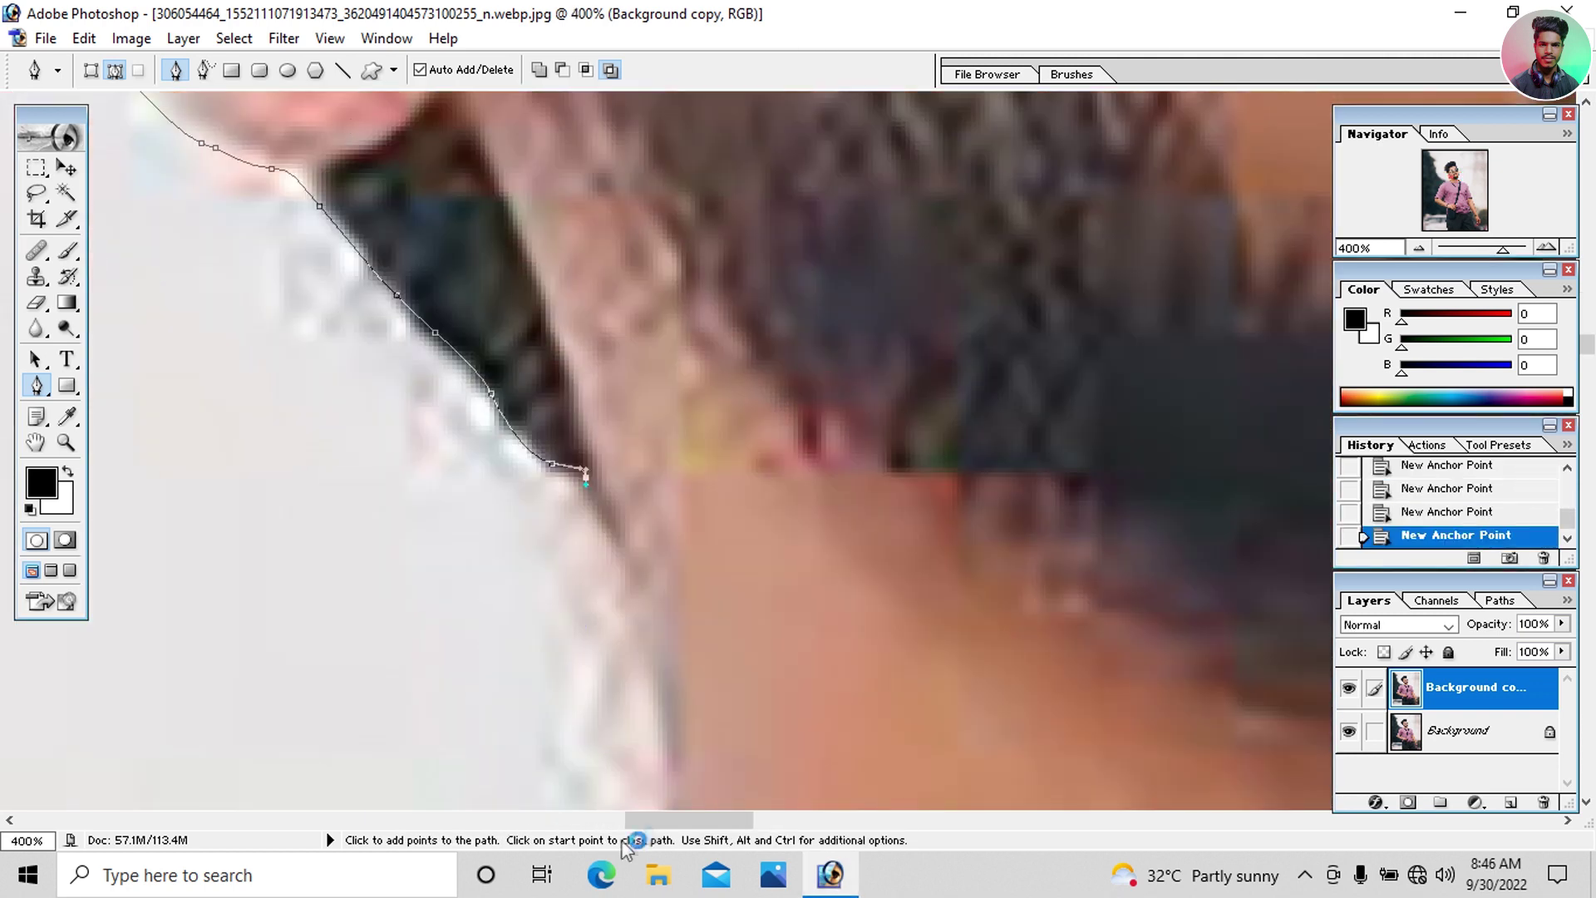
key("ctrl+minus")
Step: Close the stray browser windows and add curved anchors along the shoulder edge
left_click_drag(687, 570, 326, 569)
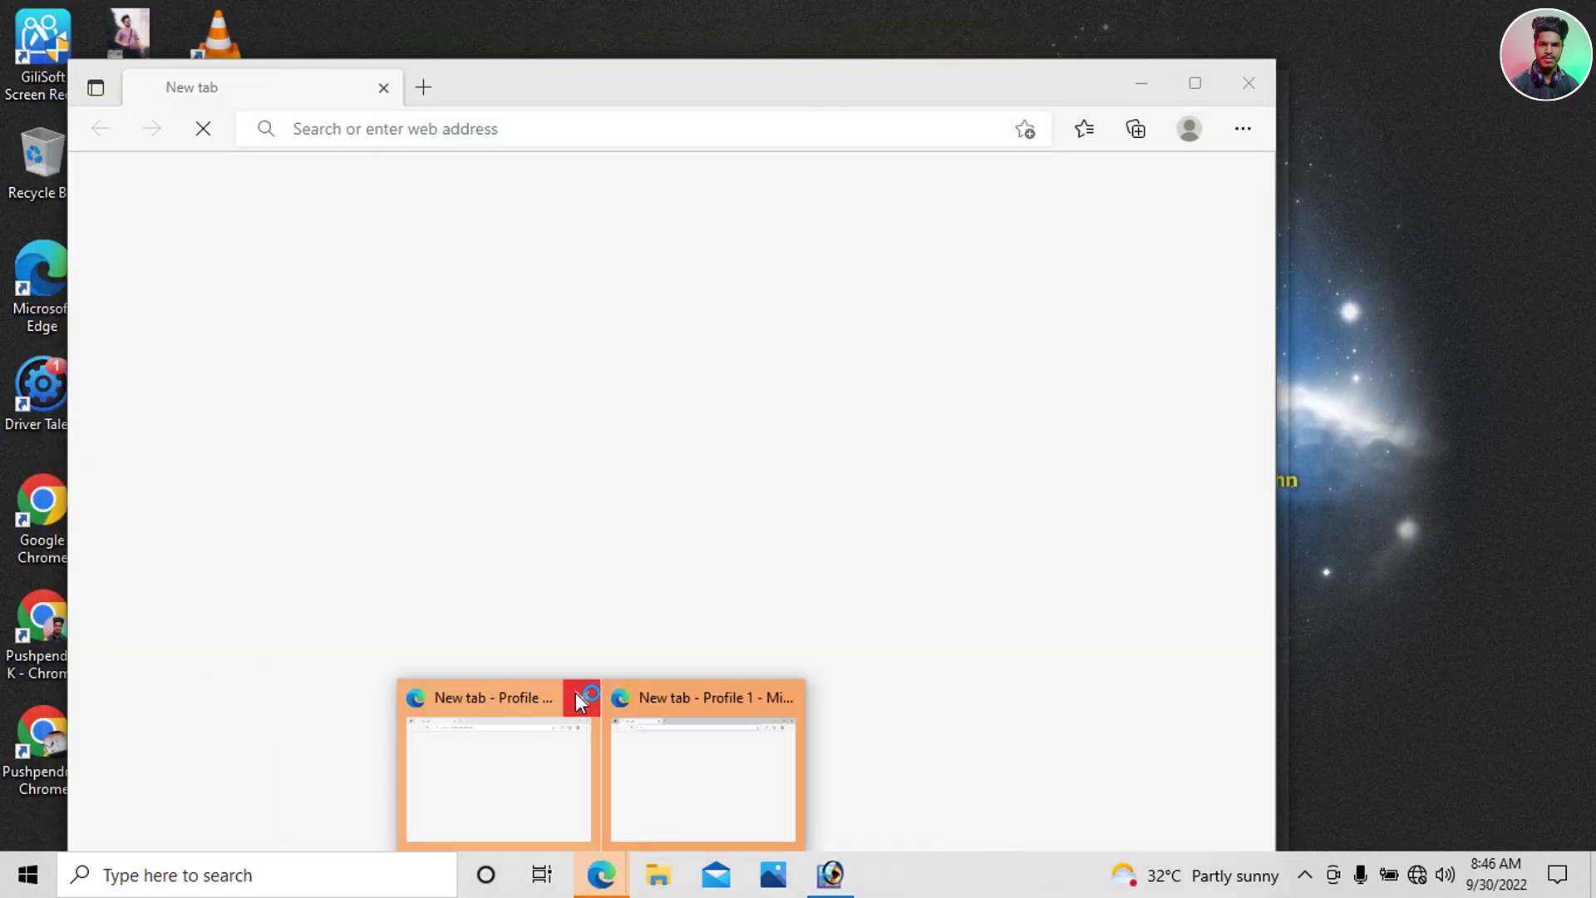
left_click(581, 699)
left_click(684, 698)
key("super")
key("super")
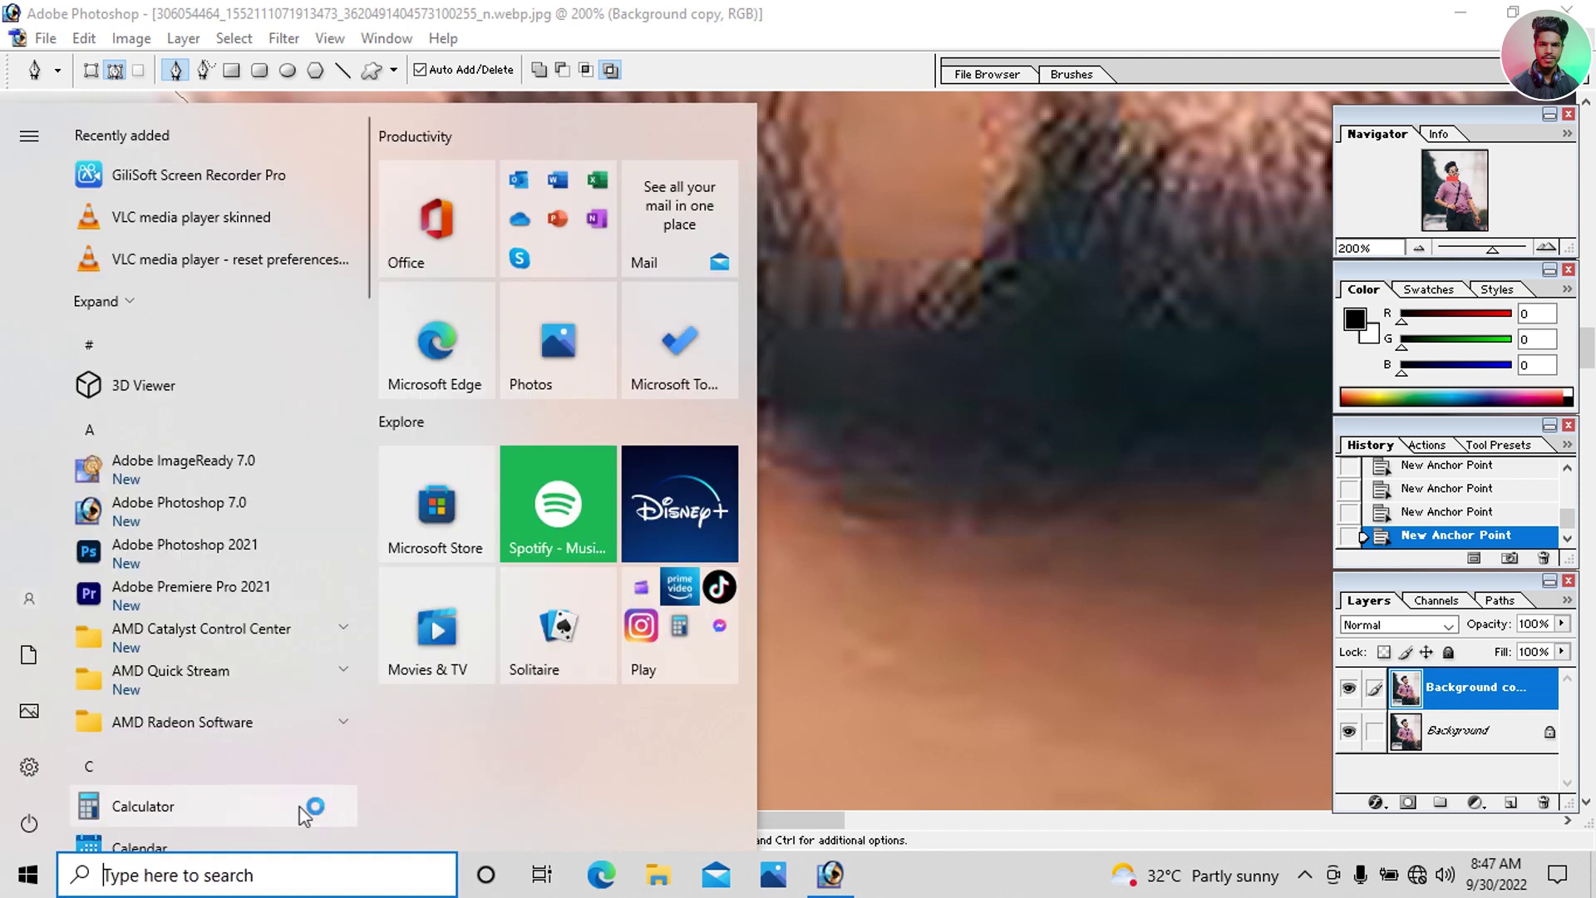
scroll(486, 735, "down", 5)
left_click_drag(362, 530, 319, 546)
left_click_drag(611, 466, 486, 542)
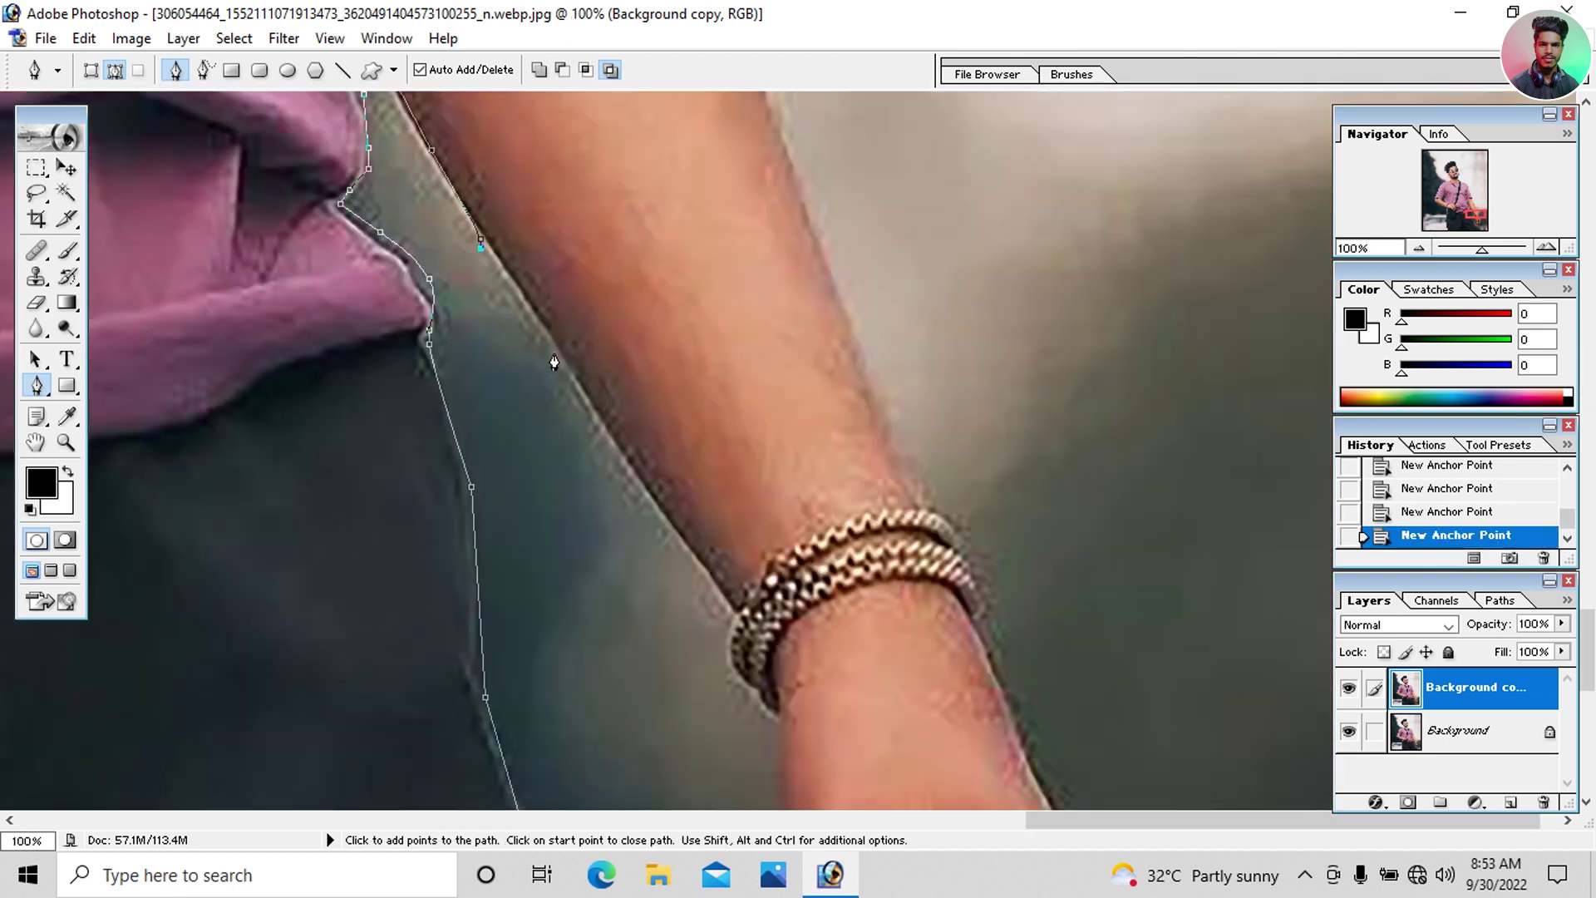
Step: Add anchors down the arm edge to the bracelet
left_click(545, 326)
left_click(588, 394)
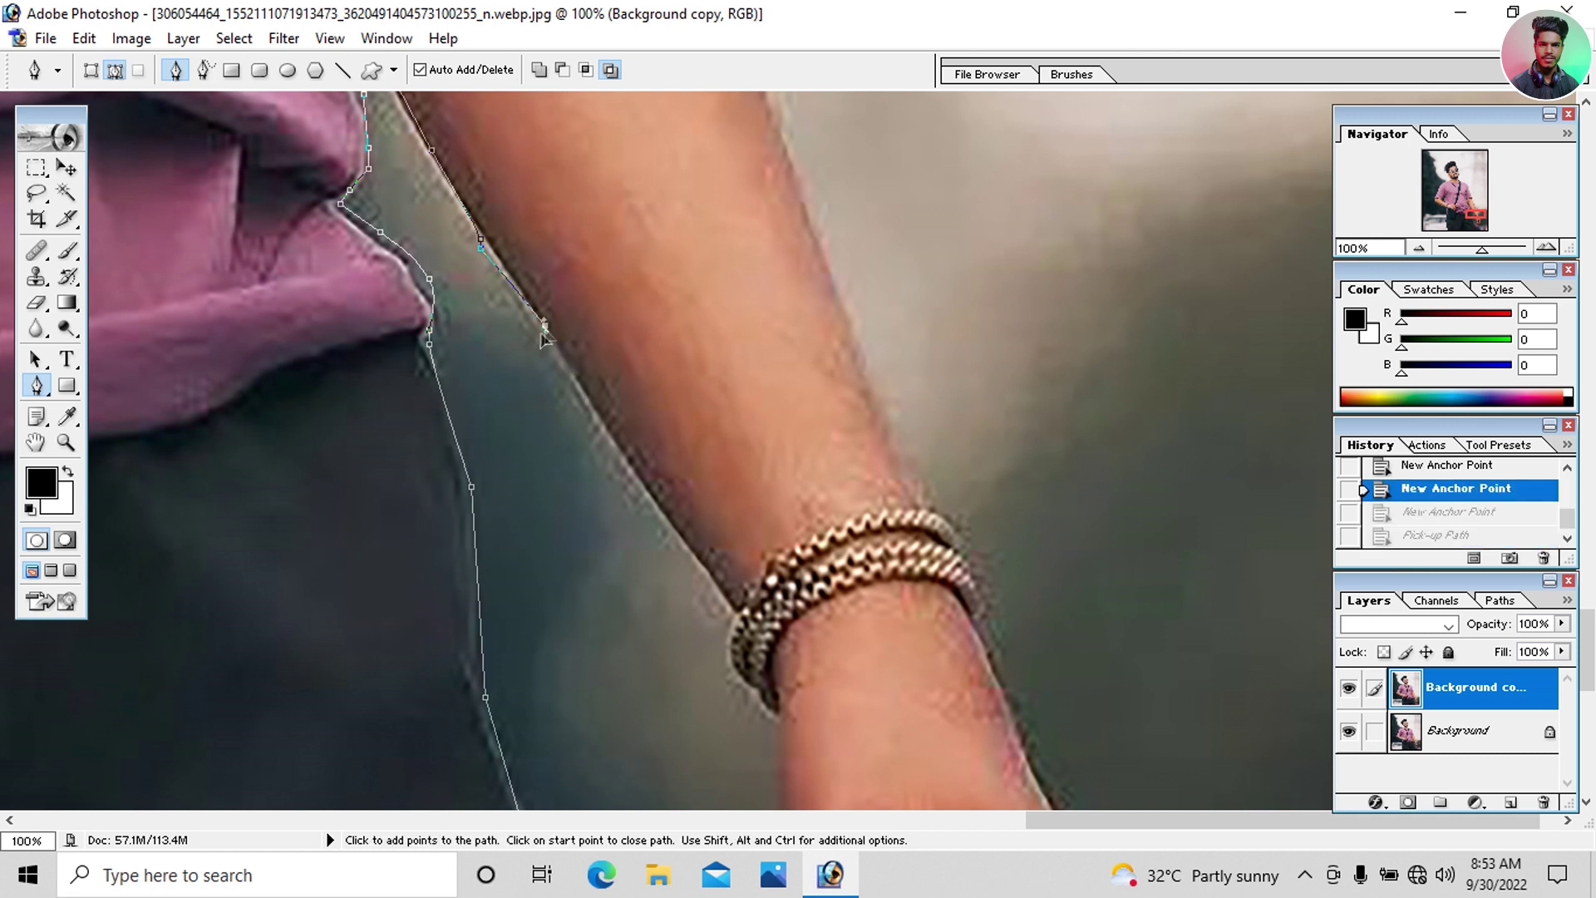
left_click(633, 470)
left_click(681, 539)
left_click(734, 613)
left_click(732, 671)
left_click_drag(927, 683, 889, 337)
Step: Trace anchors down the hand edge and thumb toward the fingers
left_click(736, 376)
left_click(737, 438)
left_click(749, 521)
left_click(775, 571)
left_click(791, 620)
left_click(795, 679)
left_click(805, 734)
left_click(809, 783)
left_click_drag(810, 782, 813, 668)
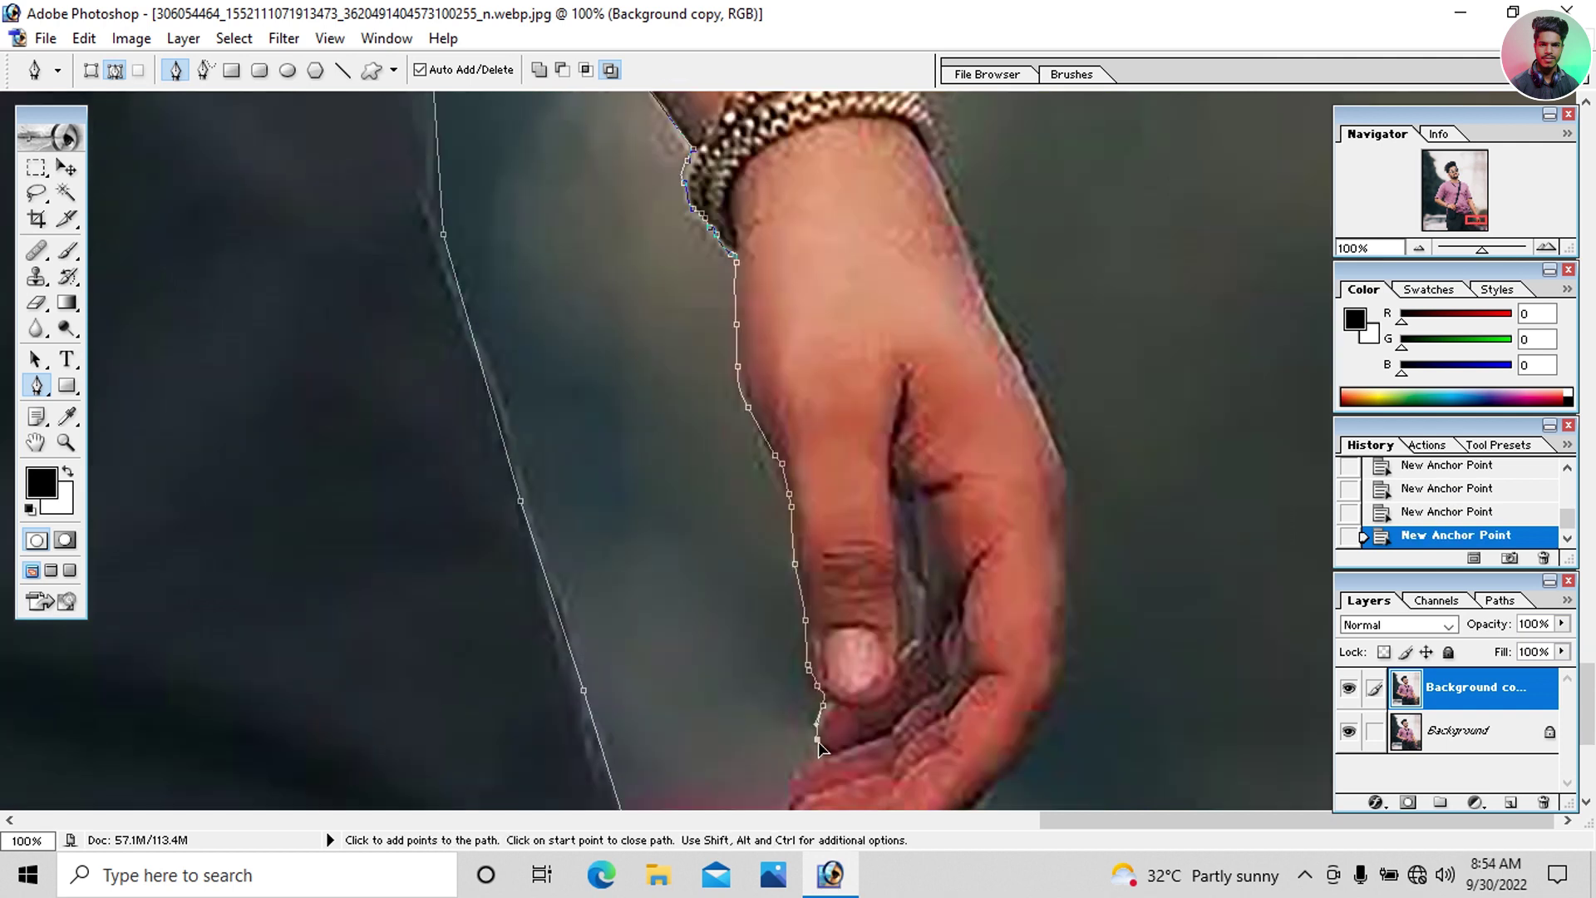
left_click(819, 749, "ctrl")
left_click_drag(873, 613, 802, 255)
Step: Outline around the fingertip and along the finger's underside
left_click(706, 459)
left_click(691, 517)
left_click(693, 620)
left_click(760, 645)
left_click(802, 628)
left_click(936, 630)
left_click(999, 574)
left_click_drag(999, 574, 534, 747)
left_click(609, 701)
left_click(723, 569)
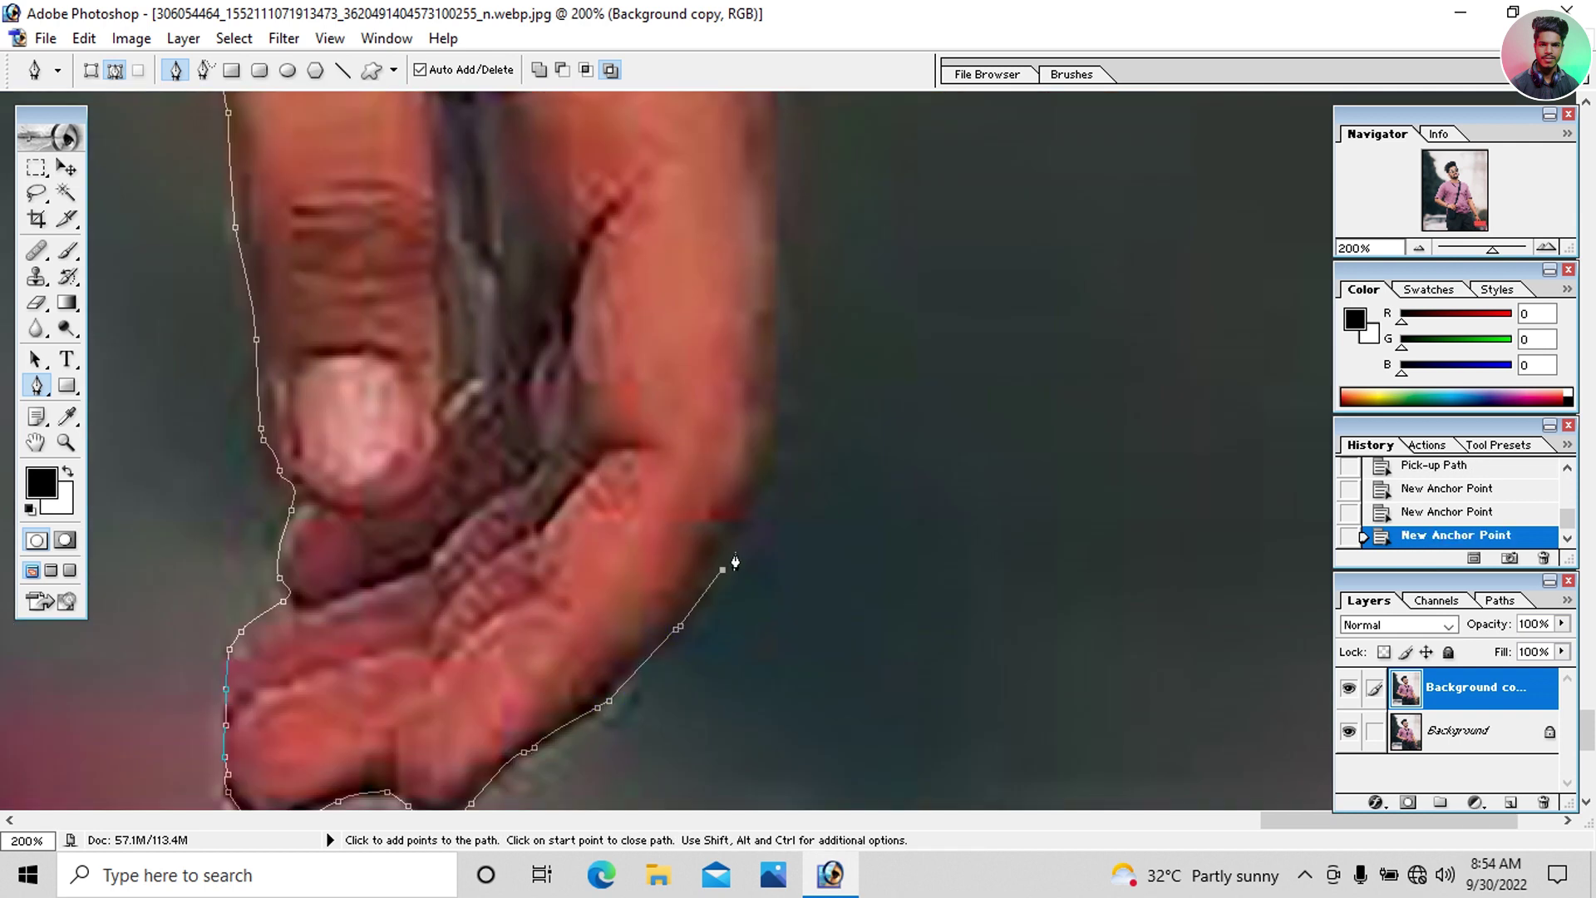
Step: Undo the misplaced hand anchor and trace up the hand's right edge
left_click_drag(735, 562, 663, 641)
left_click(661, 647)
key("ctrl+alt+z")
key("ctrl+alt+z")
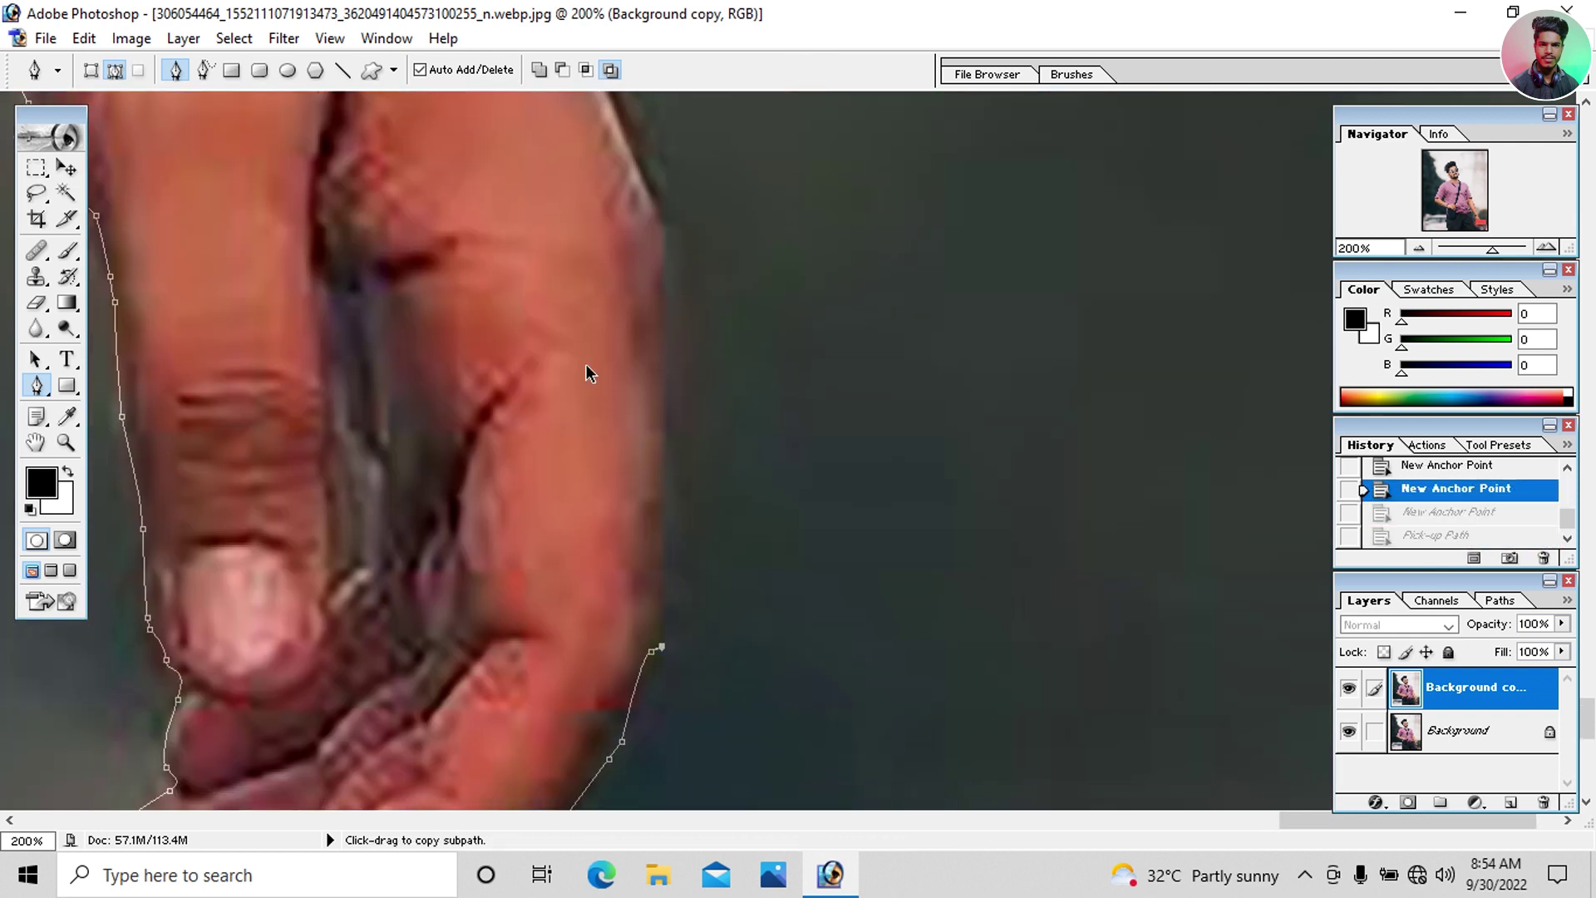
left_click(653, 680)
left_click(672, 489)
left_click(673, 358)
left_click(674, 268)
mouse_move(668, 238)
left_mouse_down()
mouse_move(855, 446)
mouse_move(712, 737)
left_mouse_up()
Step: Continue anchors up toward the wrist and around the bracelet
left_click(729, 399)
left_click(740, 367)
left_click(734, 335)
left_click(720, 283)
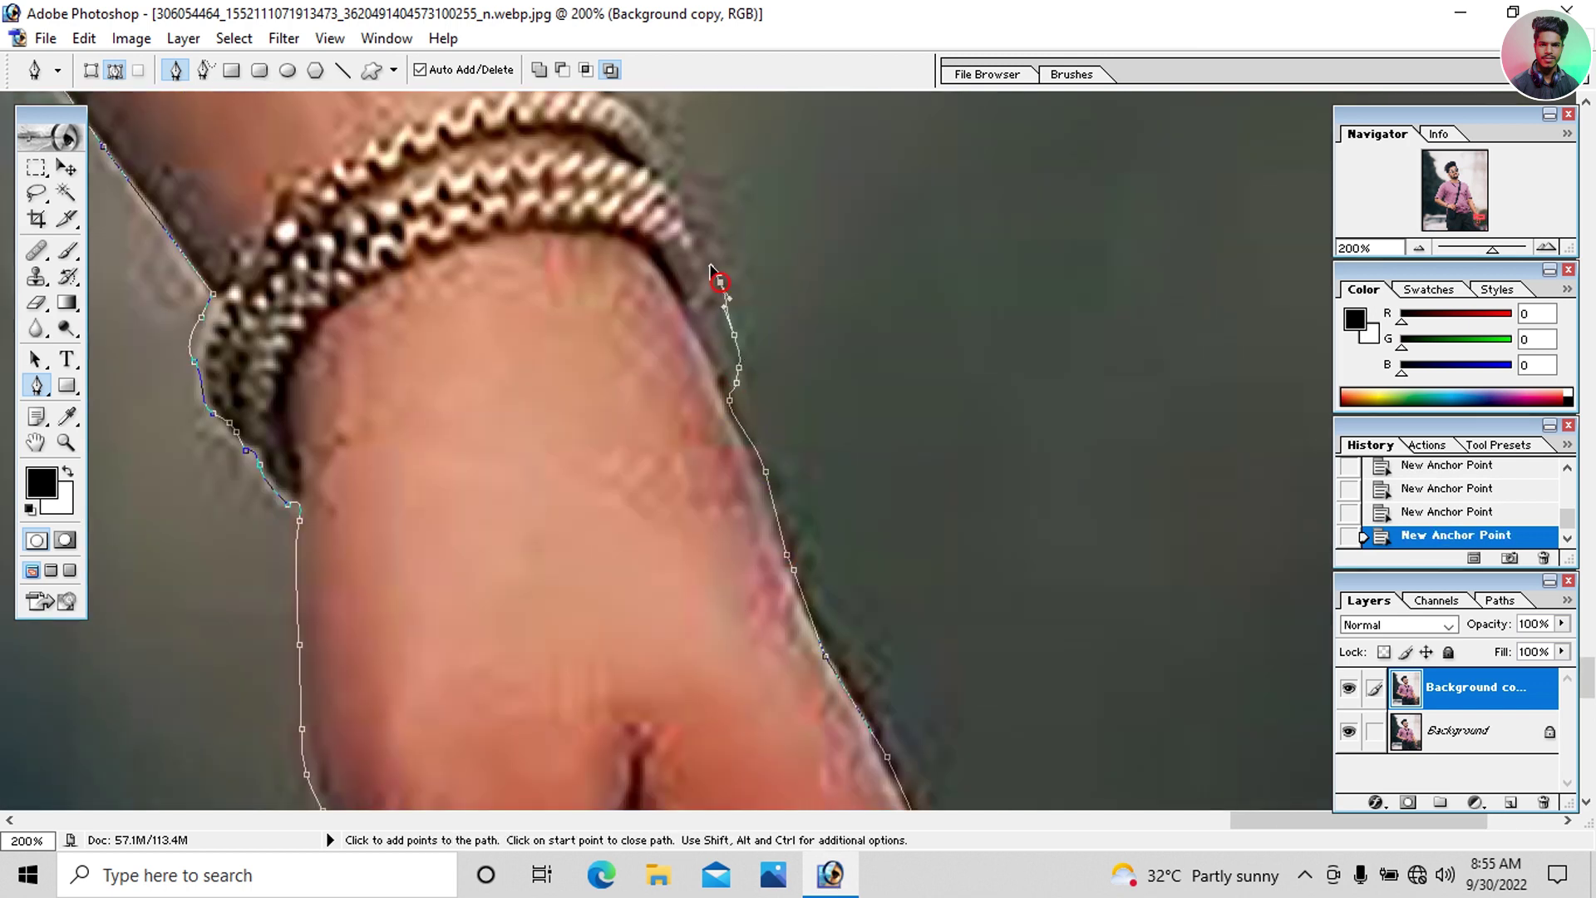
left_click_drag(713, 267, 802, 665)
left_click(740, 502)
left_click(656, 424)
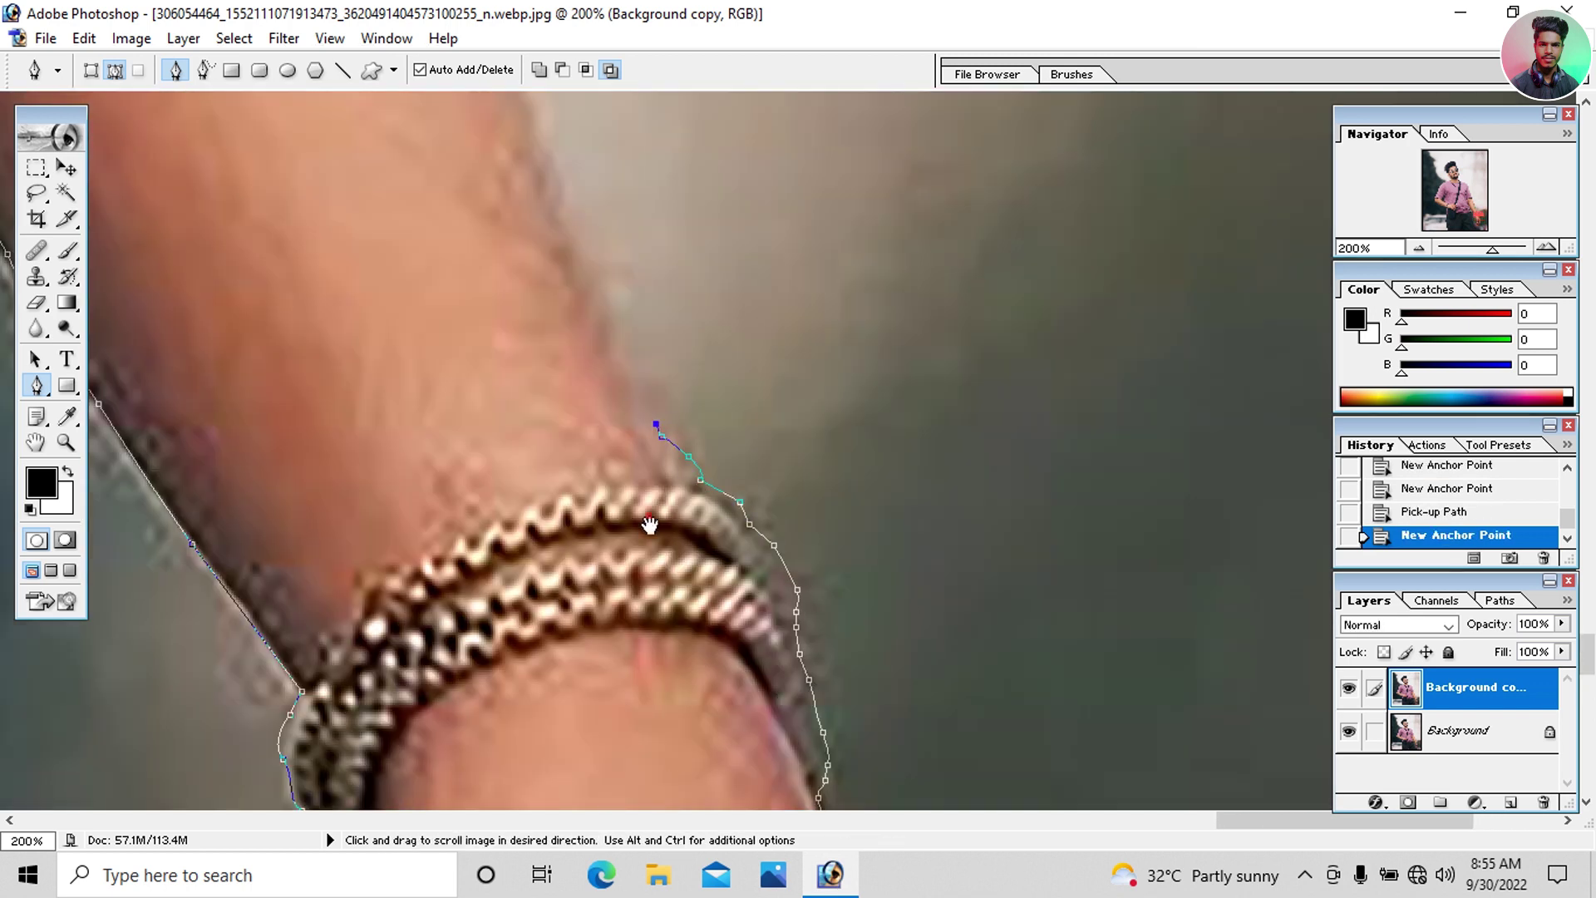
Step: Add anchors up the arm's outer edge, then zoom out to see the arm
left_click_drag(649, 525, 913, 806)
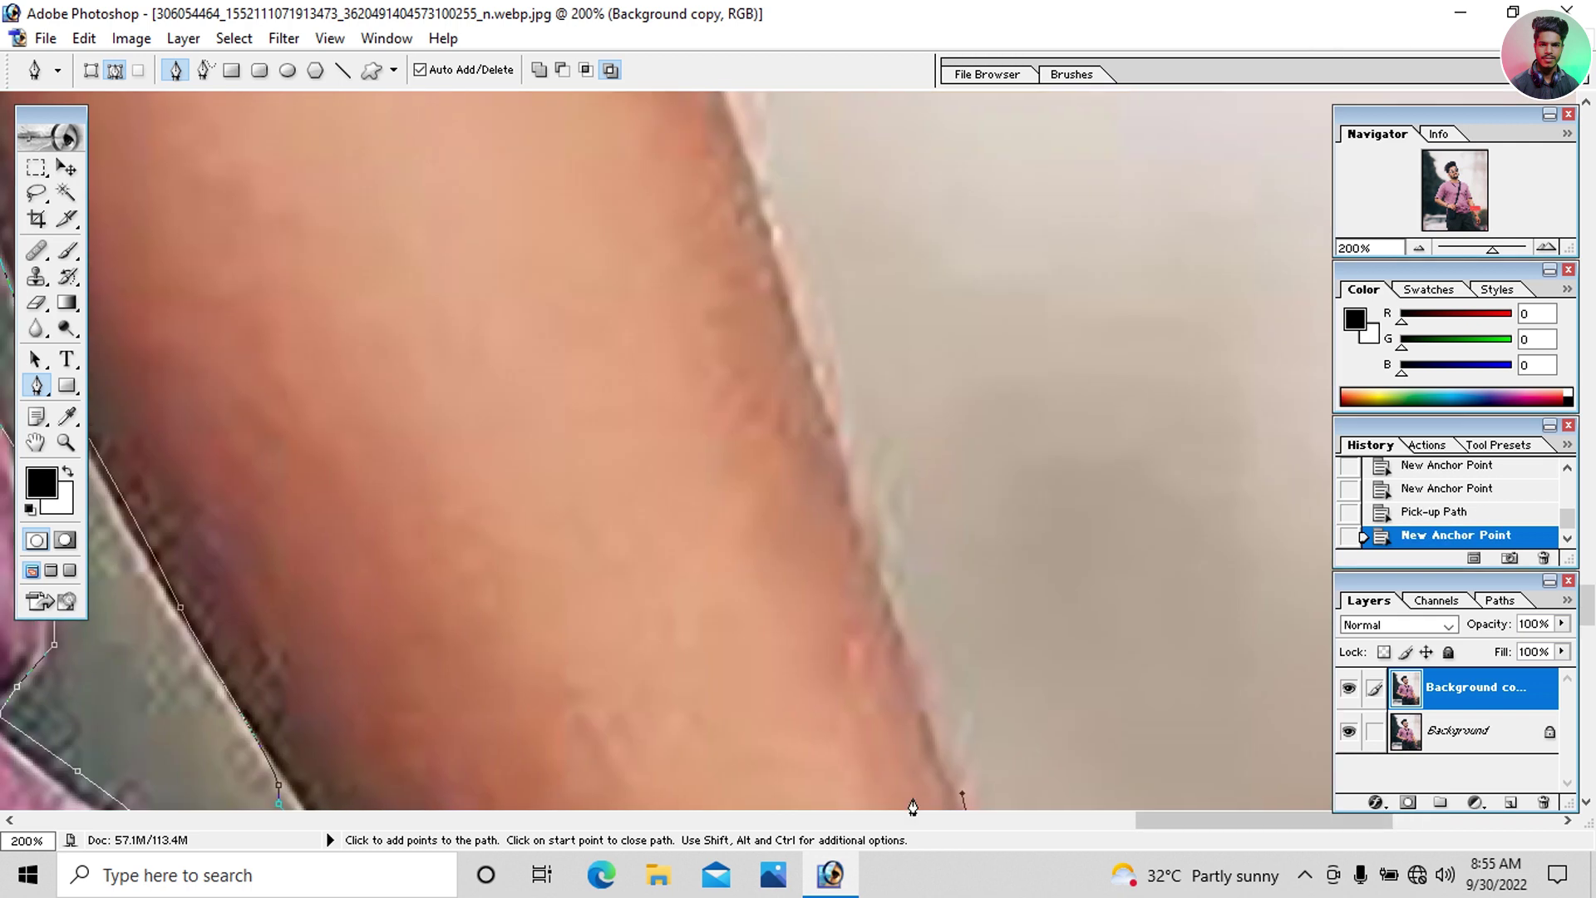
left_click(902, 664)
left_click(859, 539)
scroll(759, 624, "up", 3)
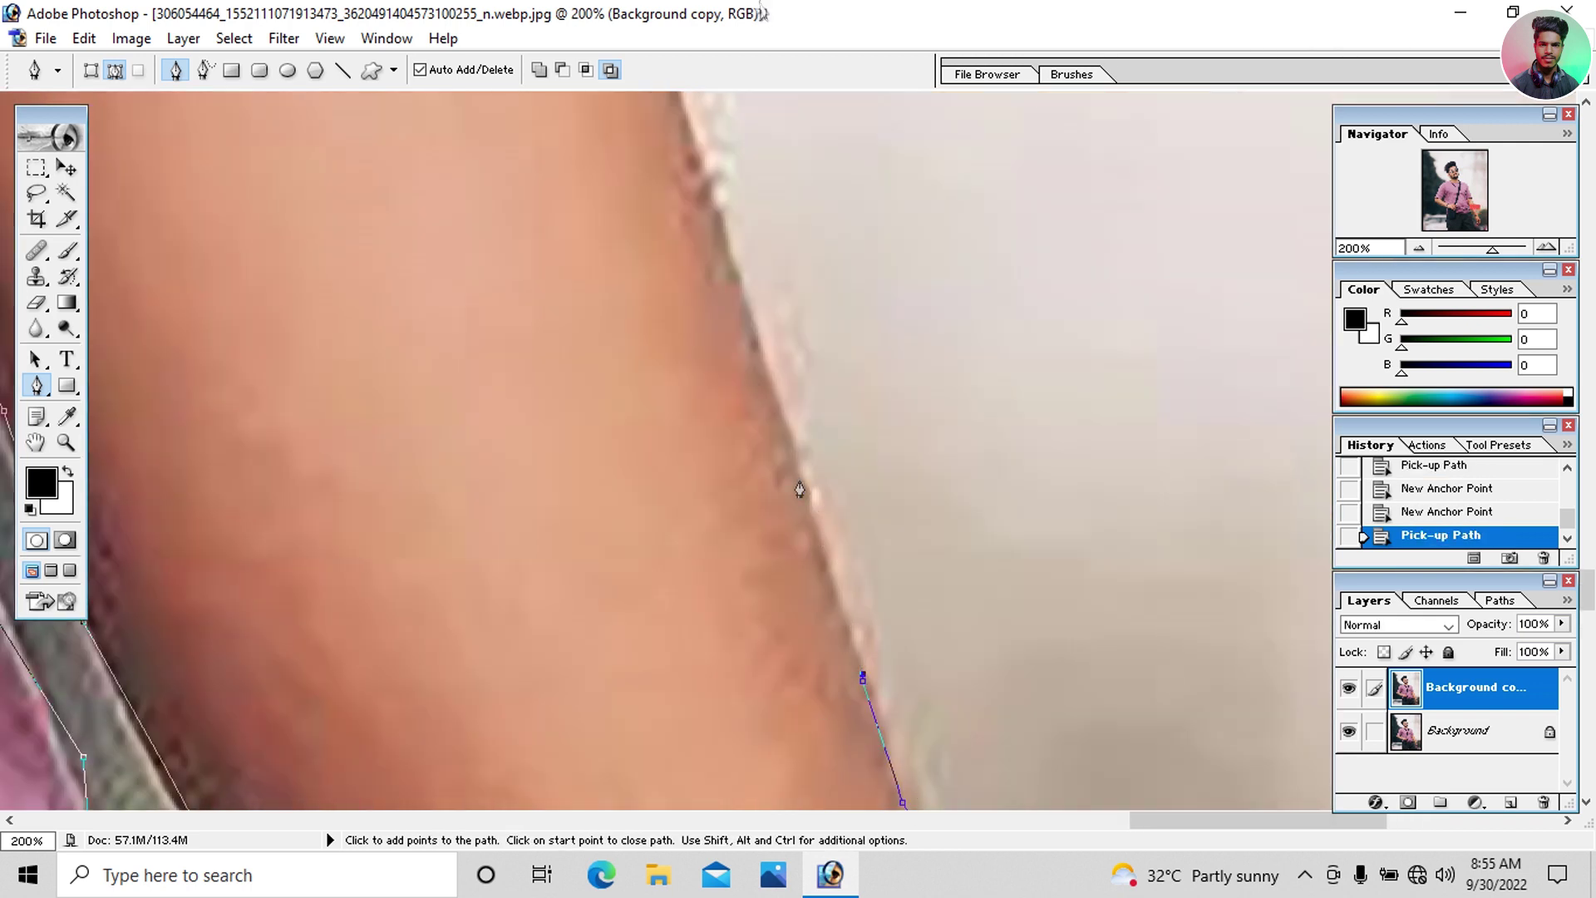
key("ctrl+minus")
key("ctrl+minus")
scroll(914, 457, "right", 5)
Step: Zoom back to the arm and add anchors up its right edge
key("super")
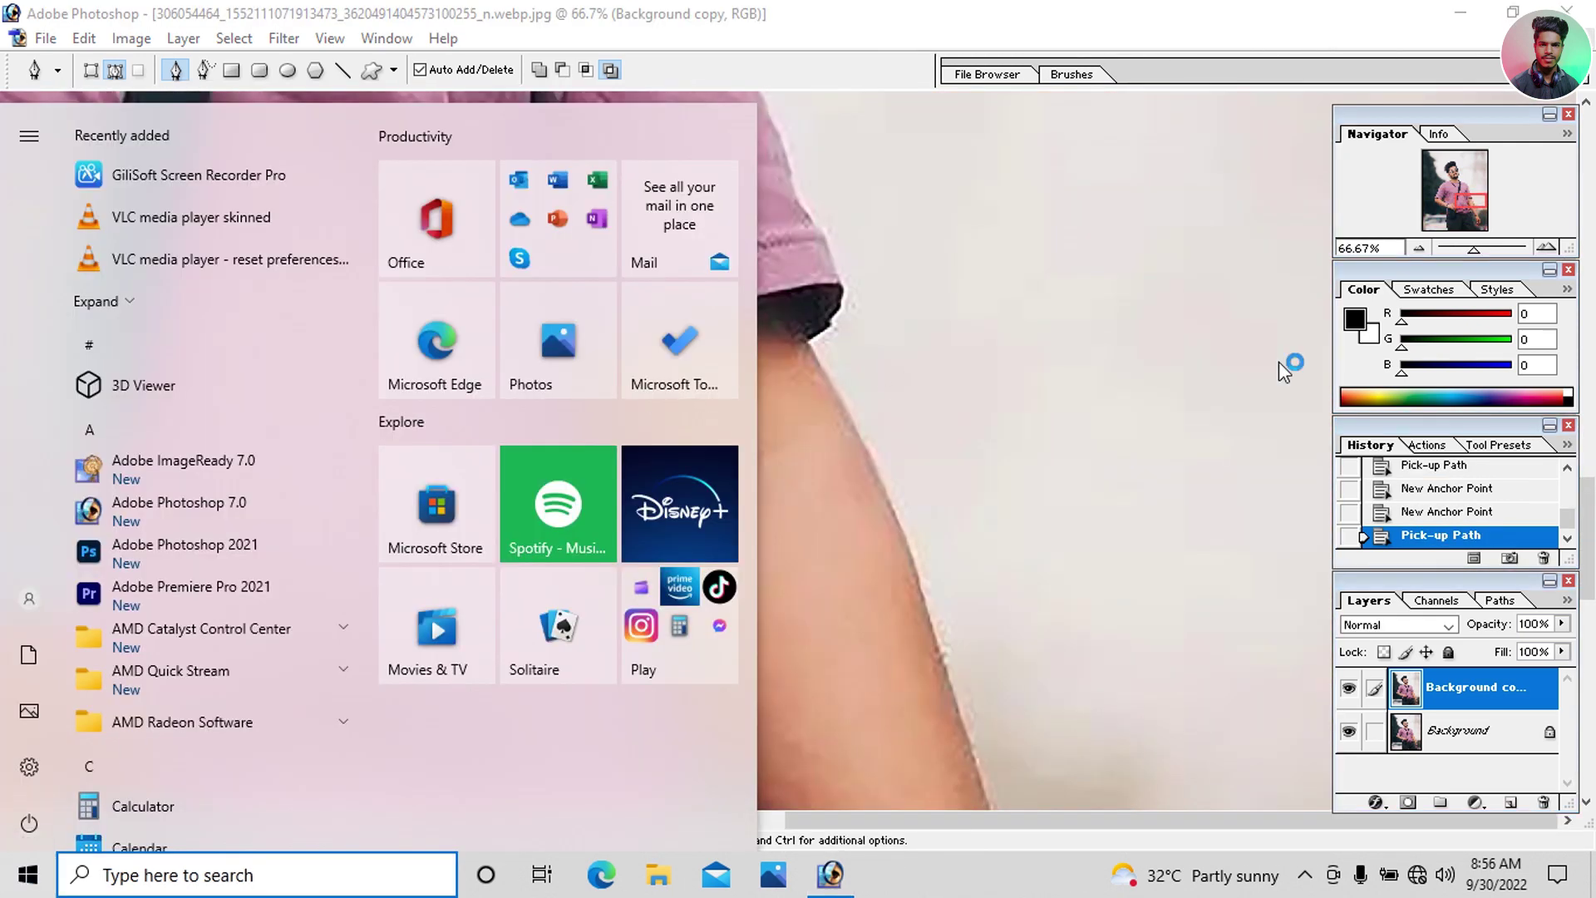
key("Escape")
key("ctrl+minus")
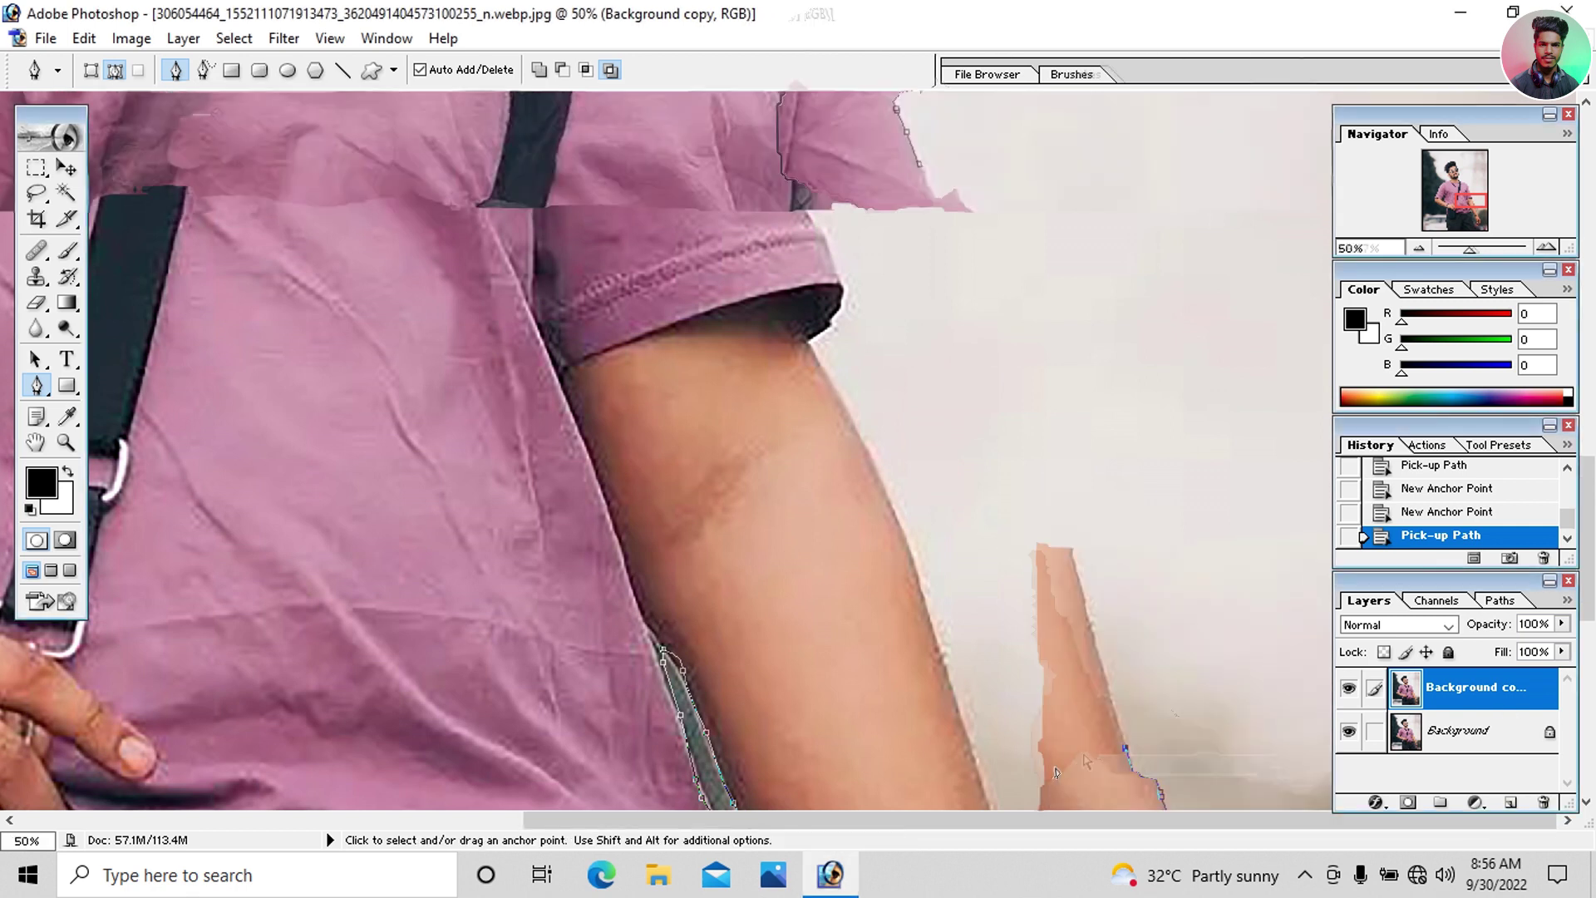
key("ctrl+plus")
key("ctrl+plus")
scroll(1205, 541, "down", 5)
left_click(1224, 671)
left_click(1197, 599)
left_click(1173, 504)
left_click(1149, 438)
left_click(1124, 358)
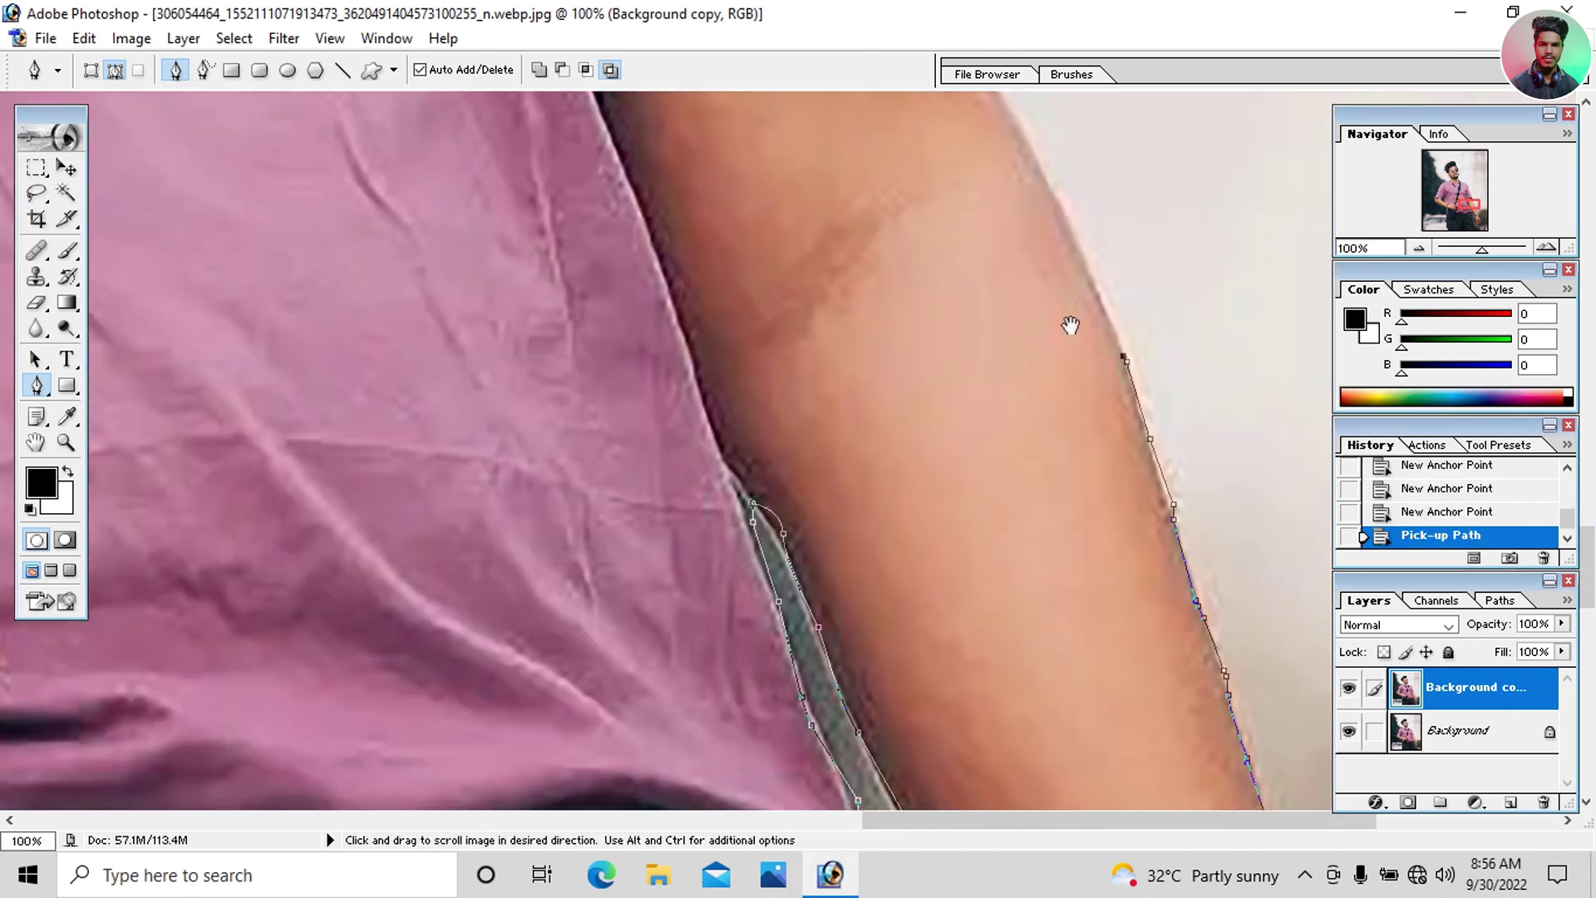
Step: Continue the outline up the arm and along the sleeve edge
left_click_drag(1071, 325, 1039, 761)
left_click(1030, 614)
left_click(993, 542)
left_click(952, 466)
left_click(995, 391)
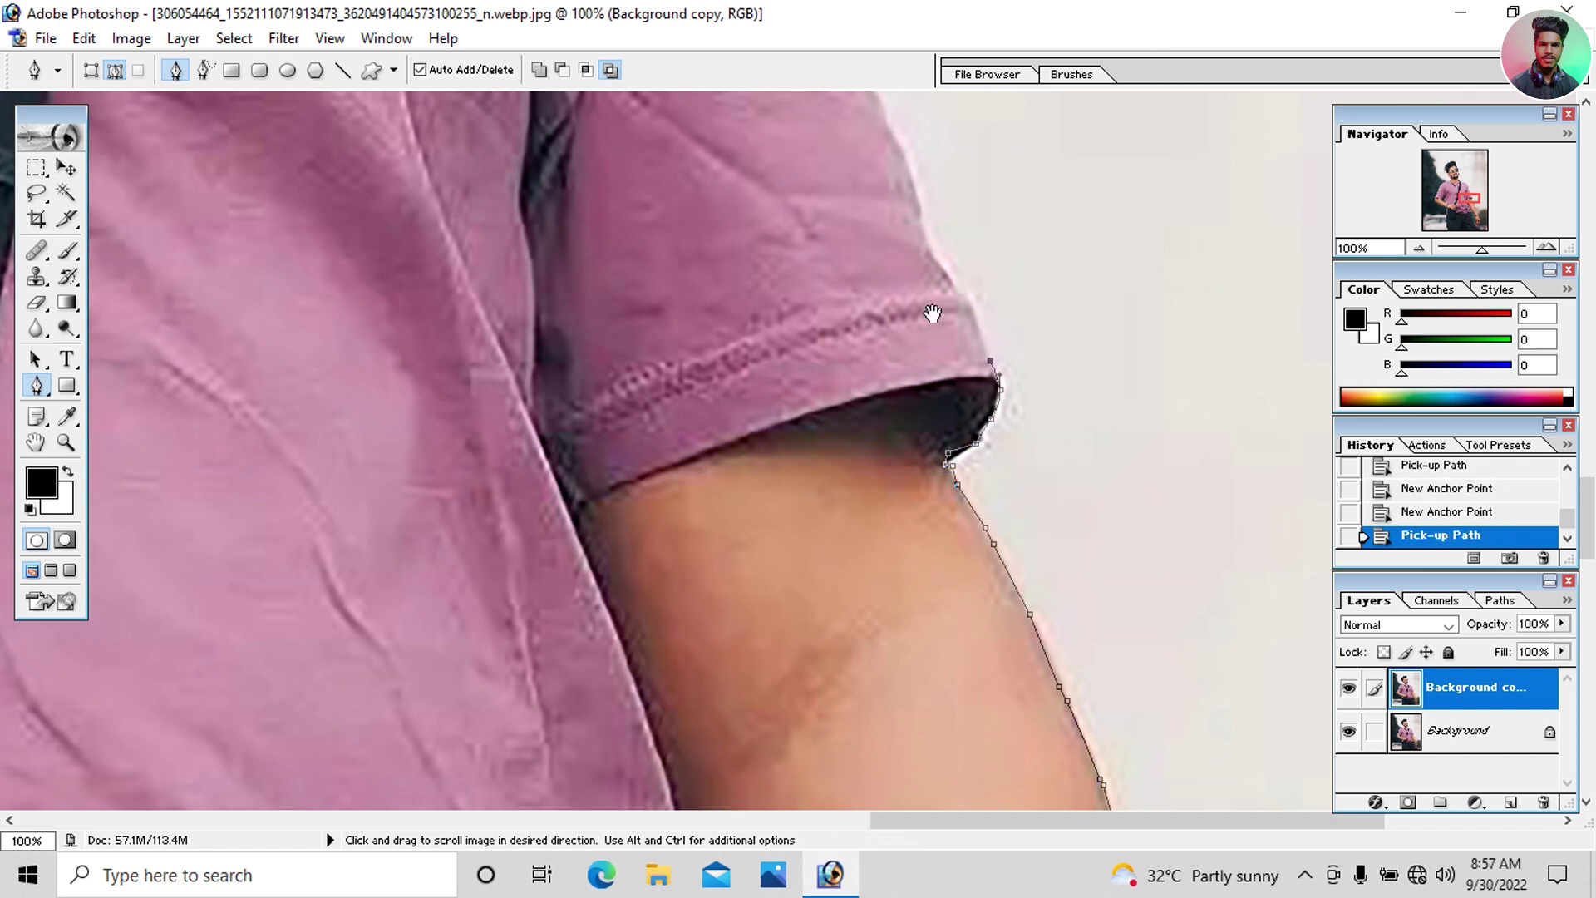
left_click_drag(933, 313, 866, 676)
left_click(908, 680)
left_click(883, 641)
left_click(865, 609)
left_click(855, 561)
left_click(844, 522)
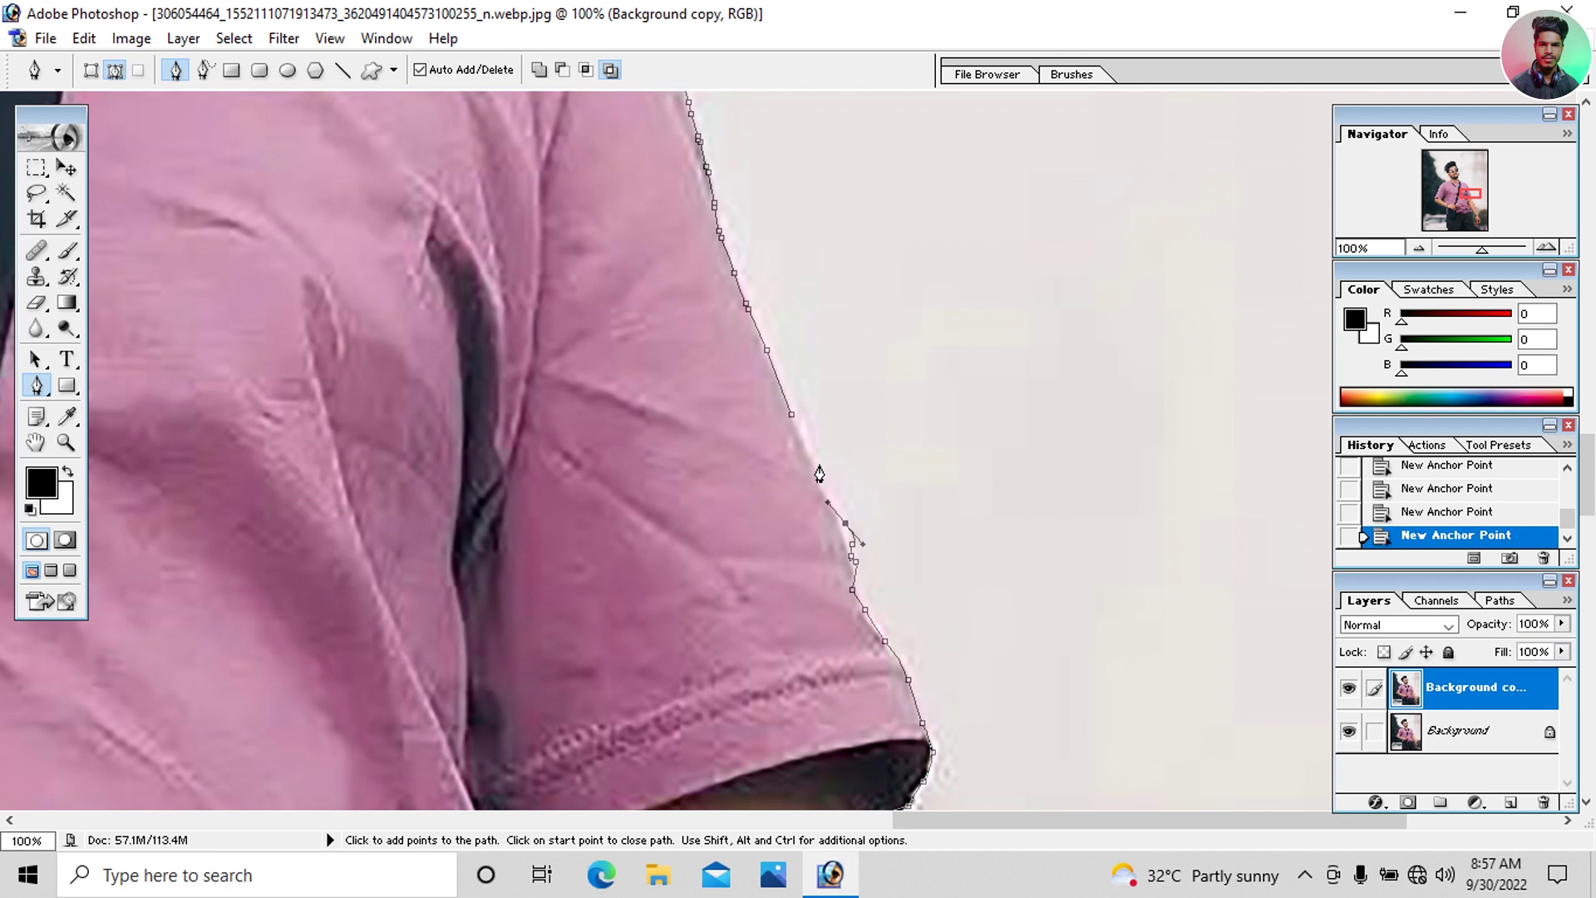
Step: Resume from the last anchor, trace the shoulder edge and close the path at its start
left_click(827, 502)
left_click(818, 463)
left_click(810, 447)
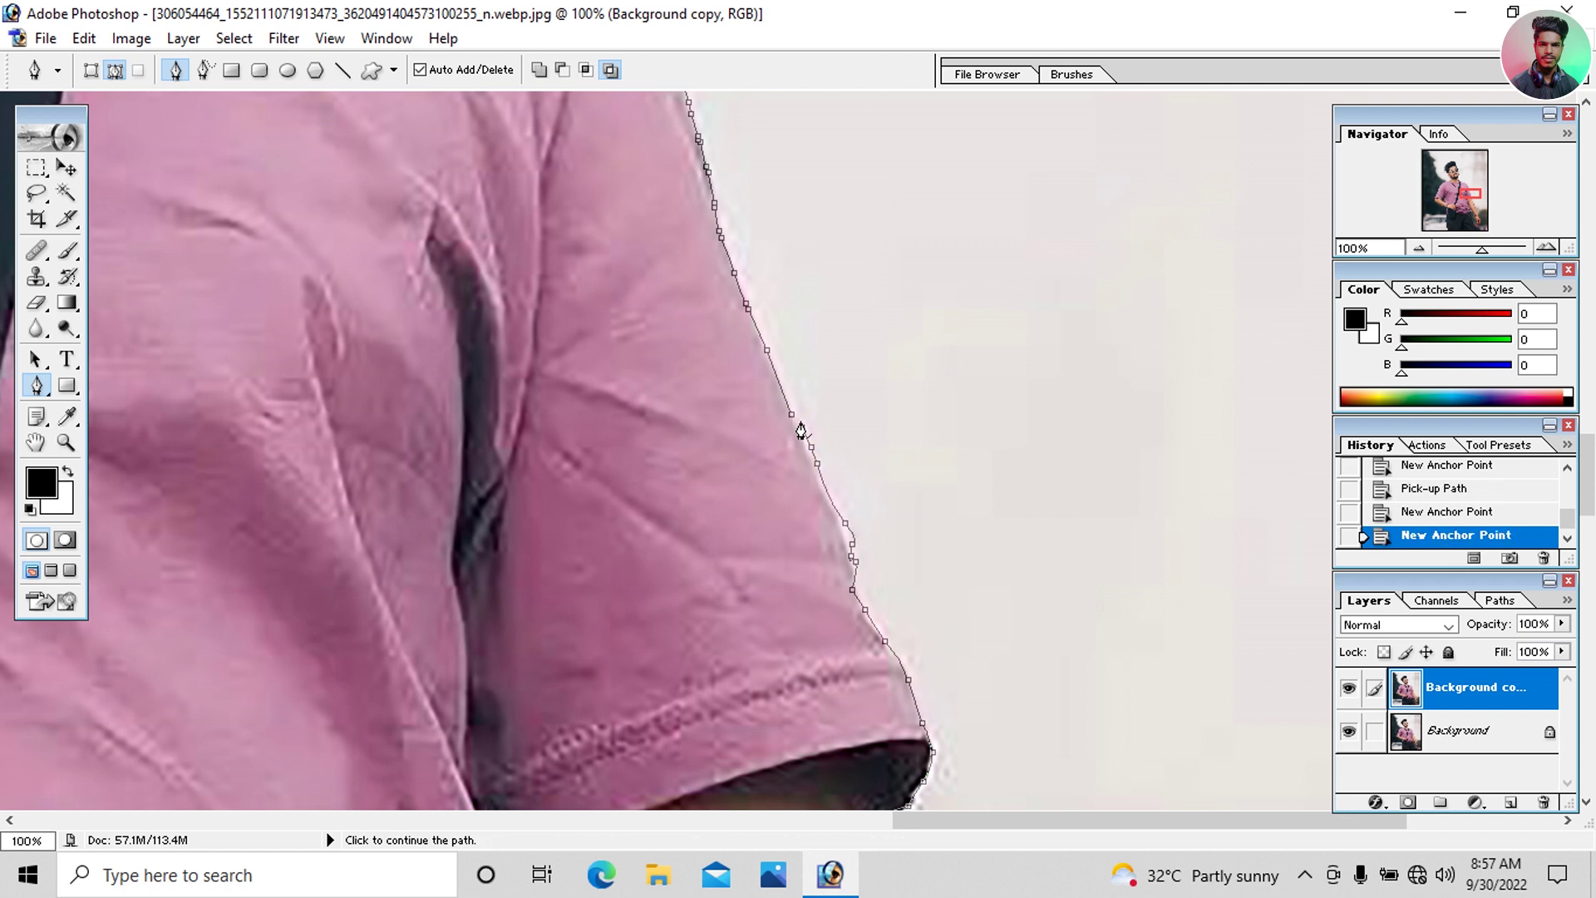
left_click(792, 415)
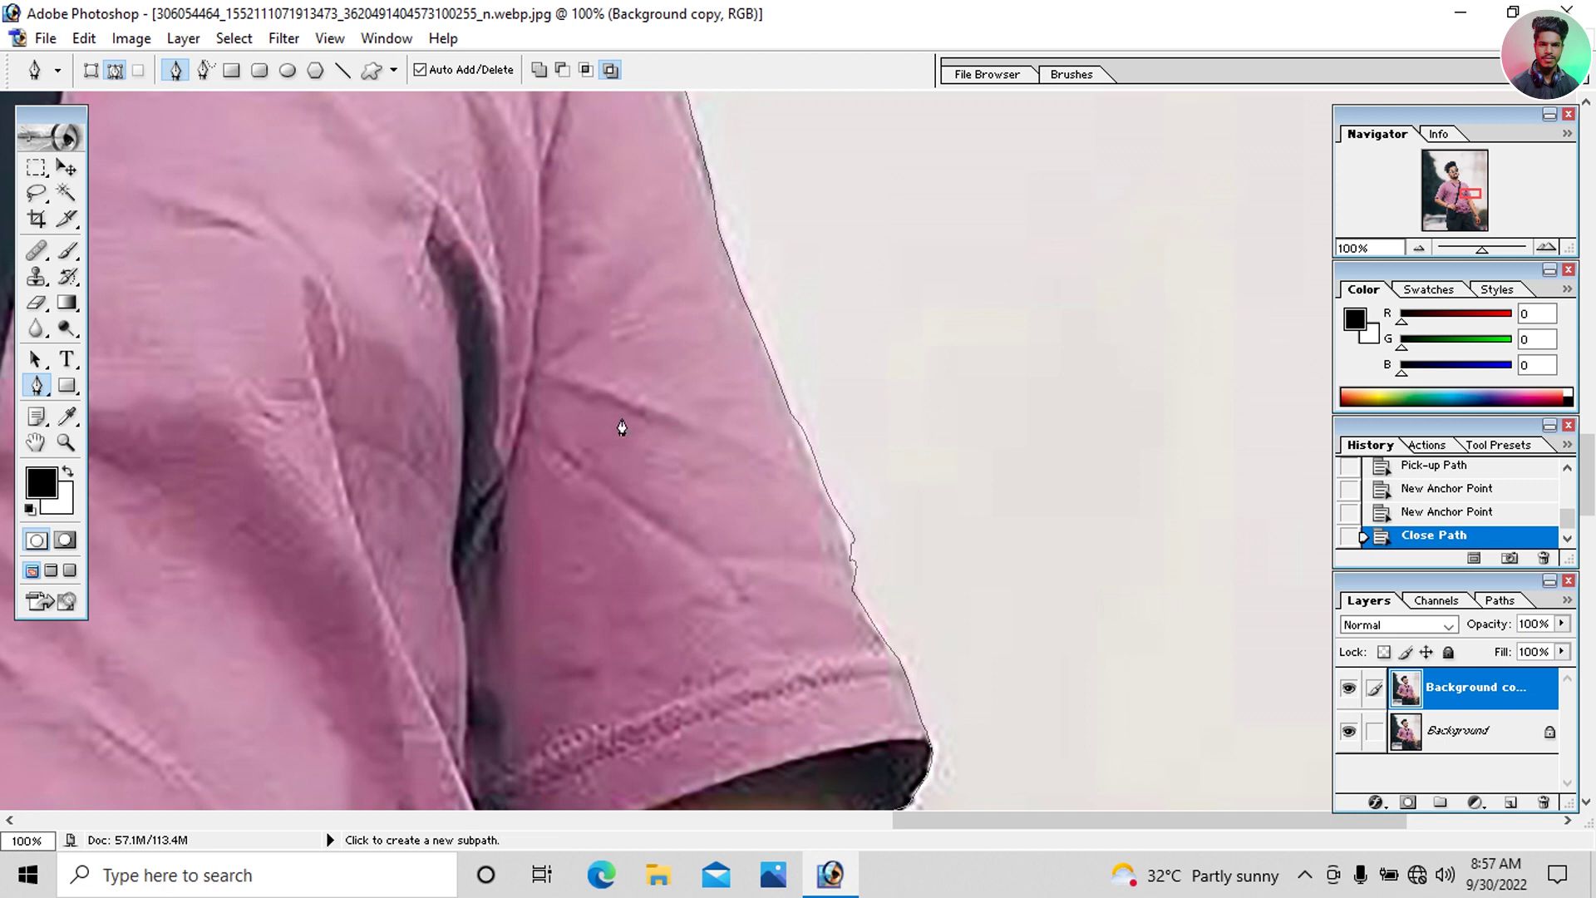
Step: Zoom out with Ctrl+minus until the whole photo and closed outline are visible
key("ctrl+minus")
key("ctrl+minus")
key("ctrl+minus")
key("ctrl+minus")
key("ctrl+minus")
key("ctrl+minus")
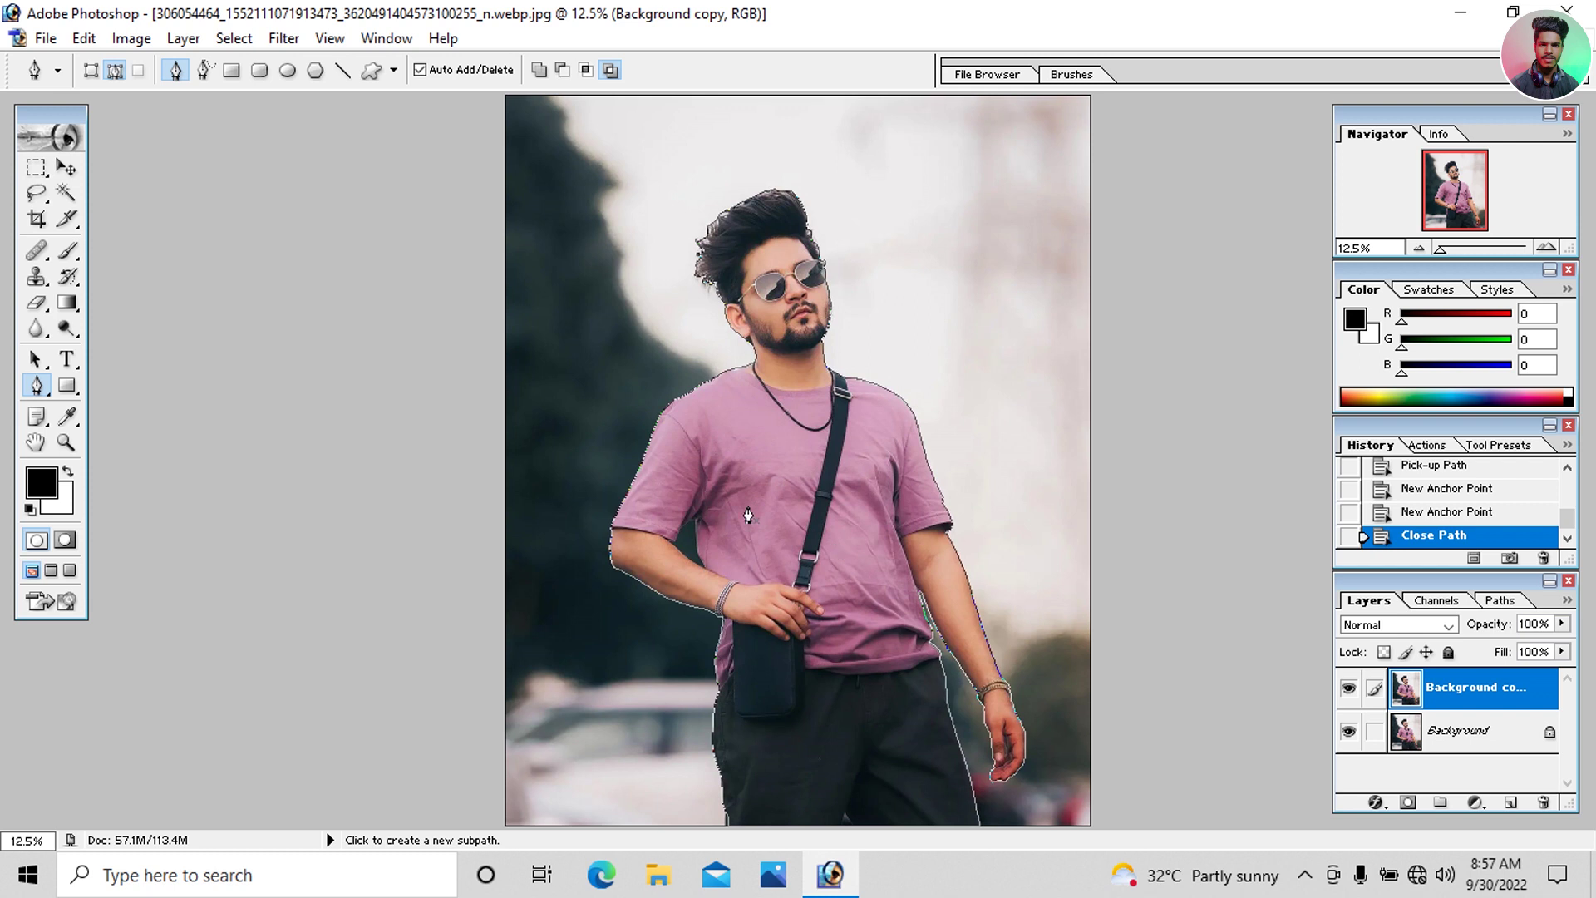
Step: Make a selection from the closed path with Feather Radius 0, then hide the path
right_click(749, 463)
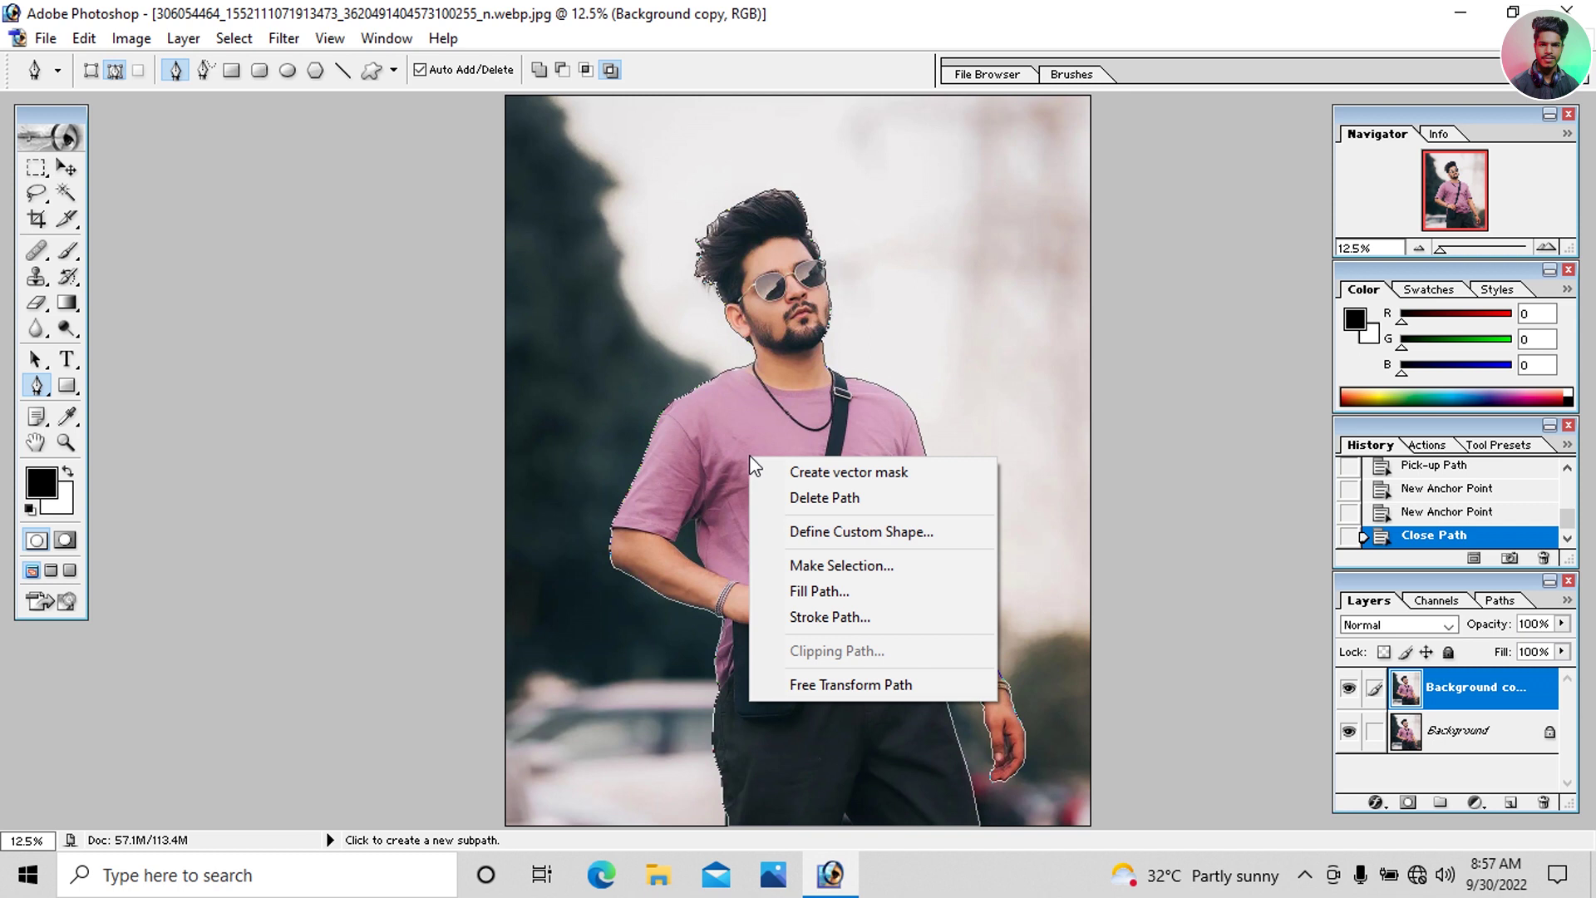
left_click(820, 566)
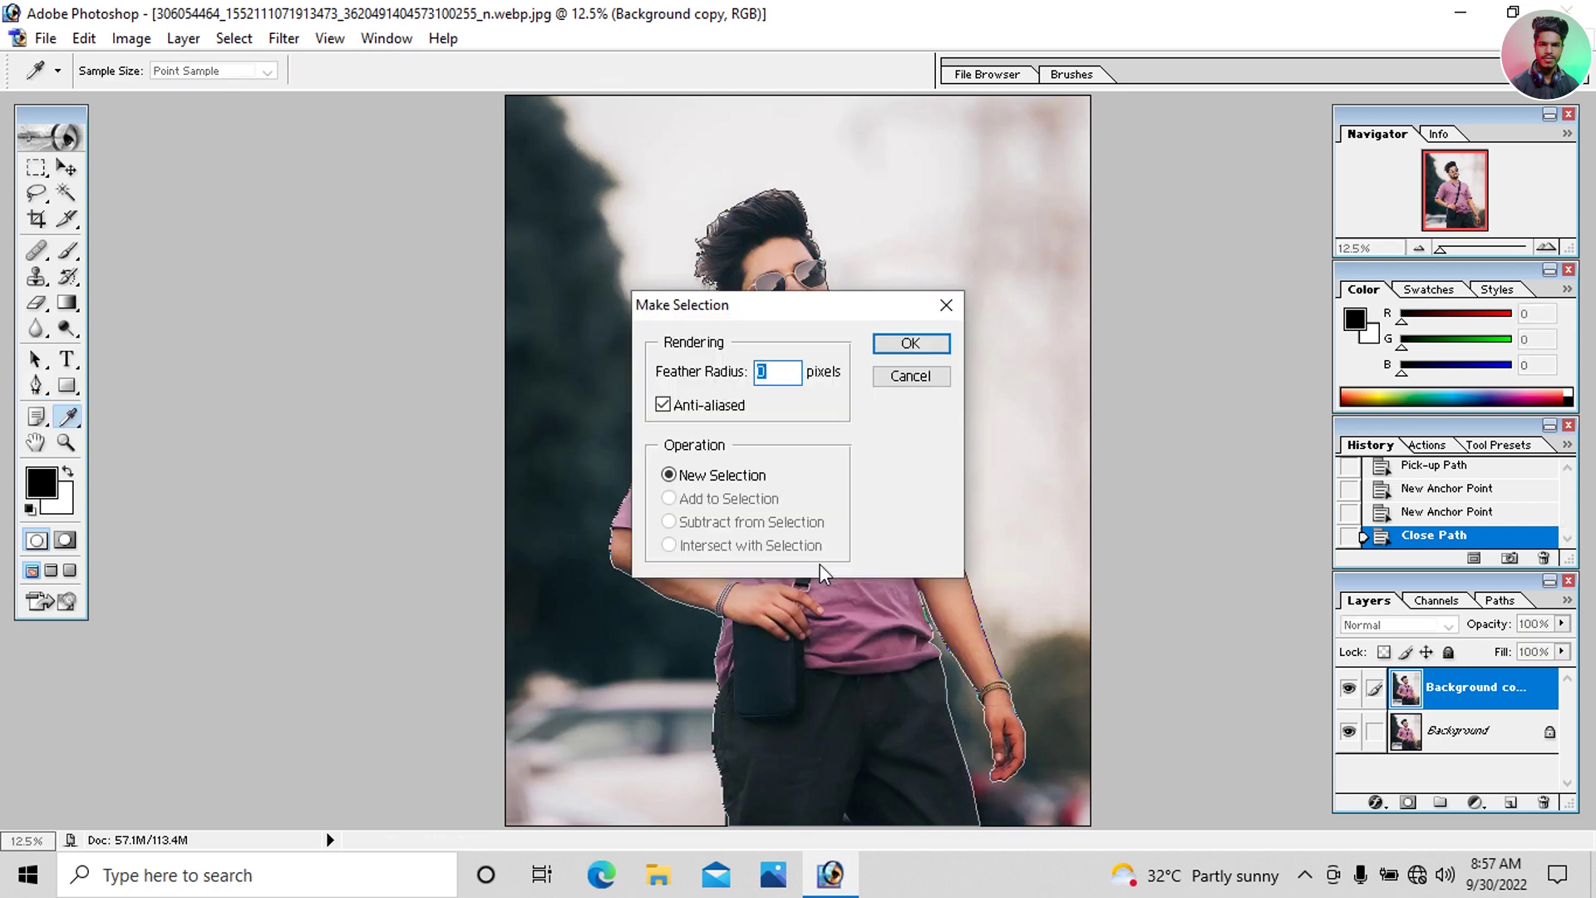
type("0")
left_click(911, 341)
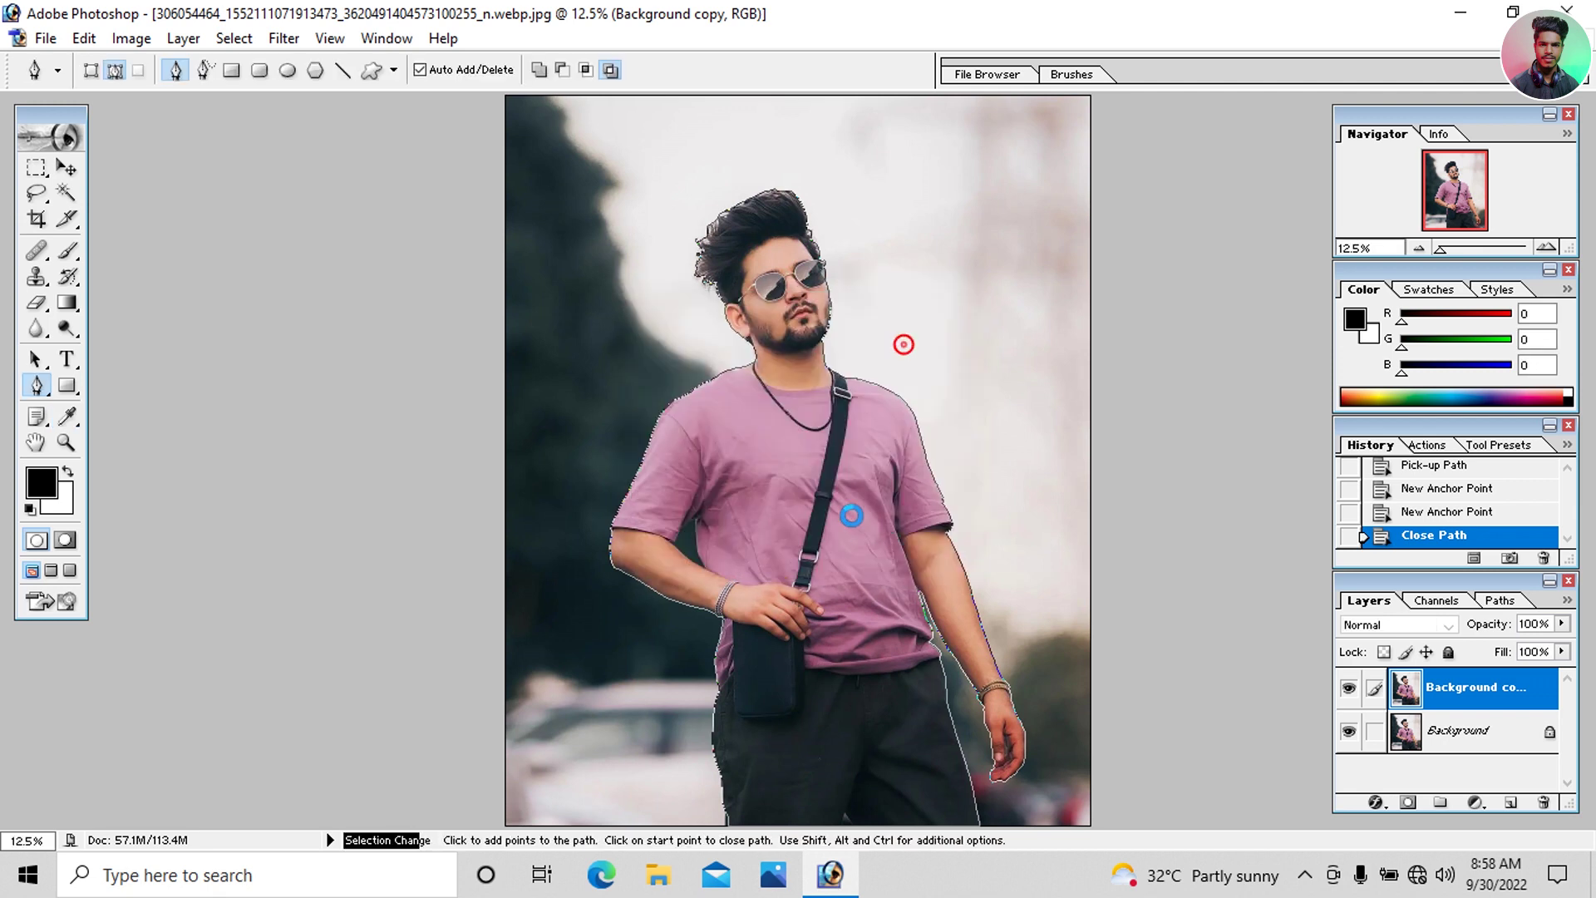
left_click(904, 345)
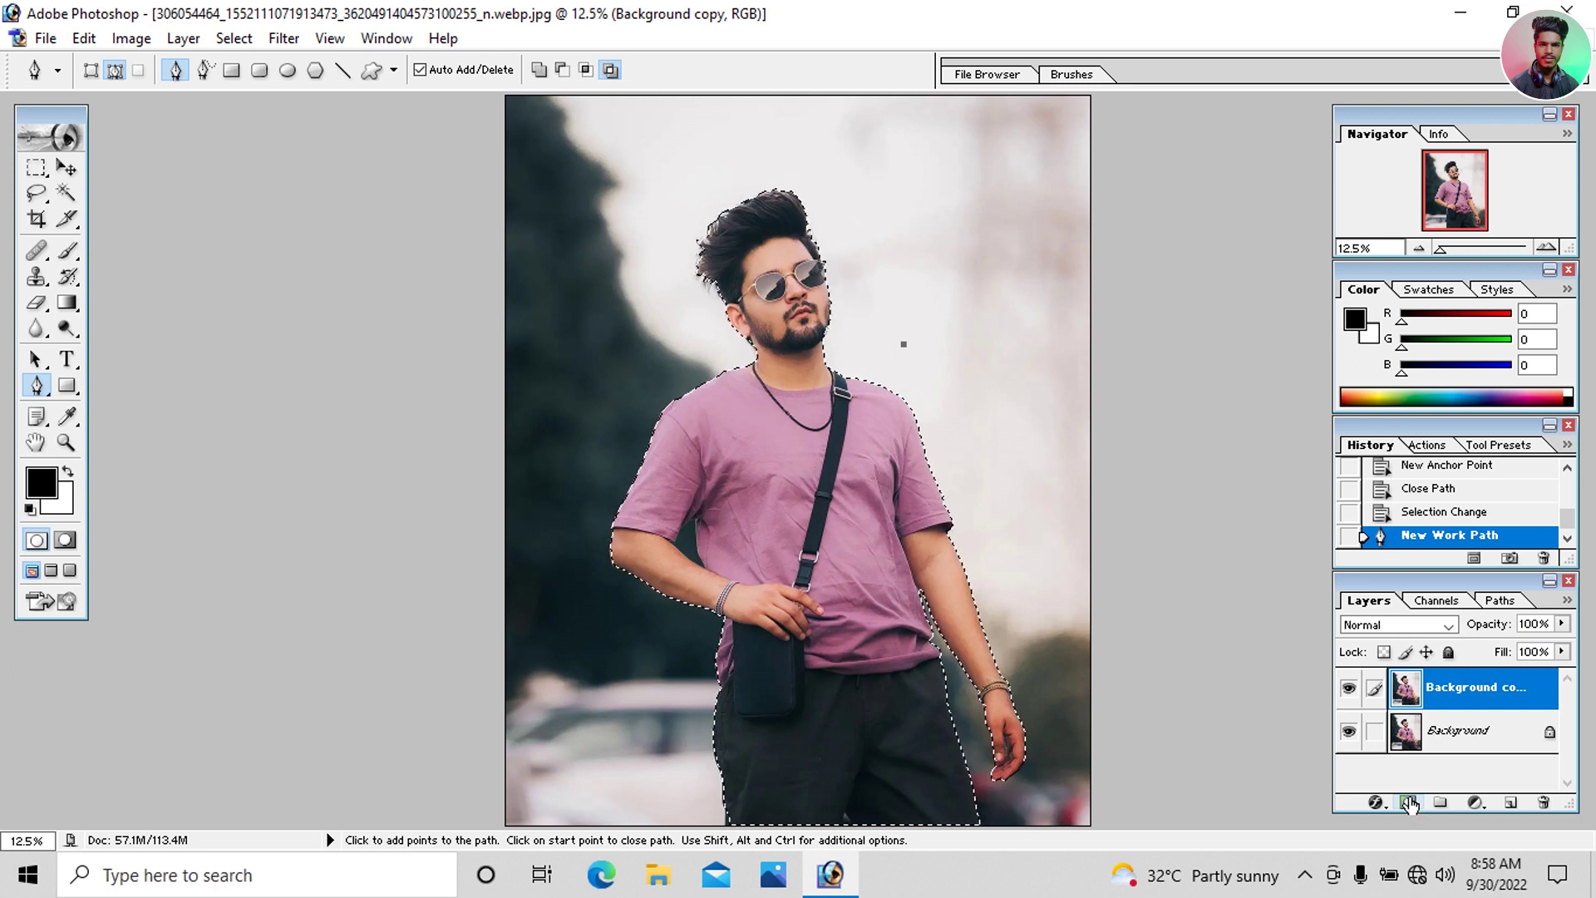
Step: Add a layer mask to the selected man, hide the Background layer, and zoom in on the shirt edge
left_click(1409, 804)
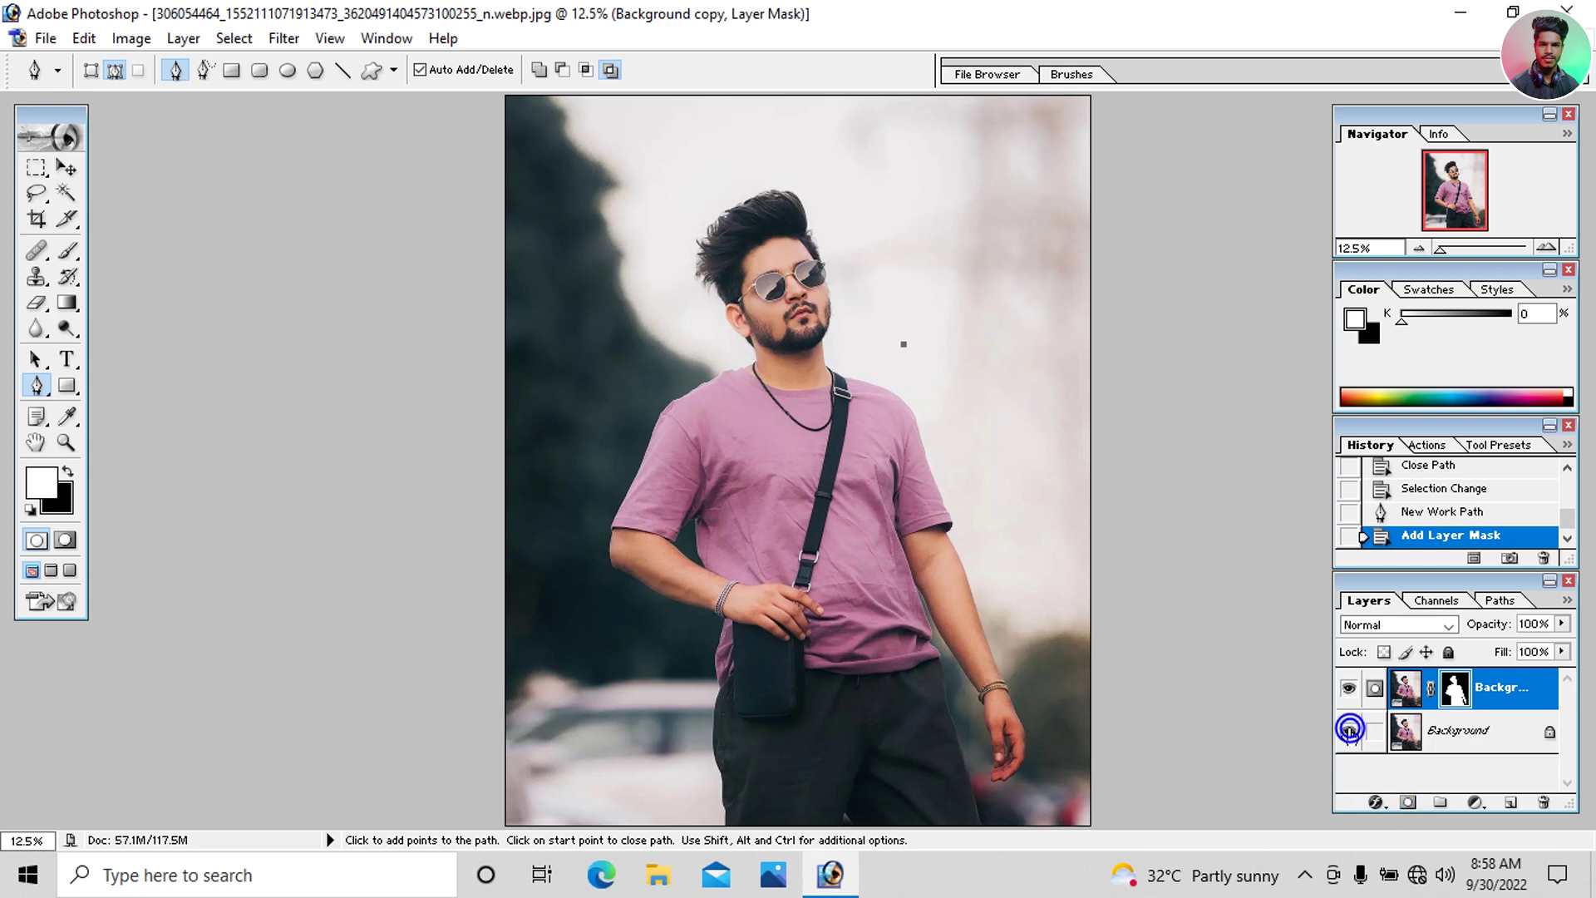
left_click(1349, 734)
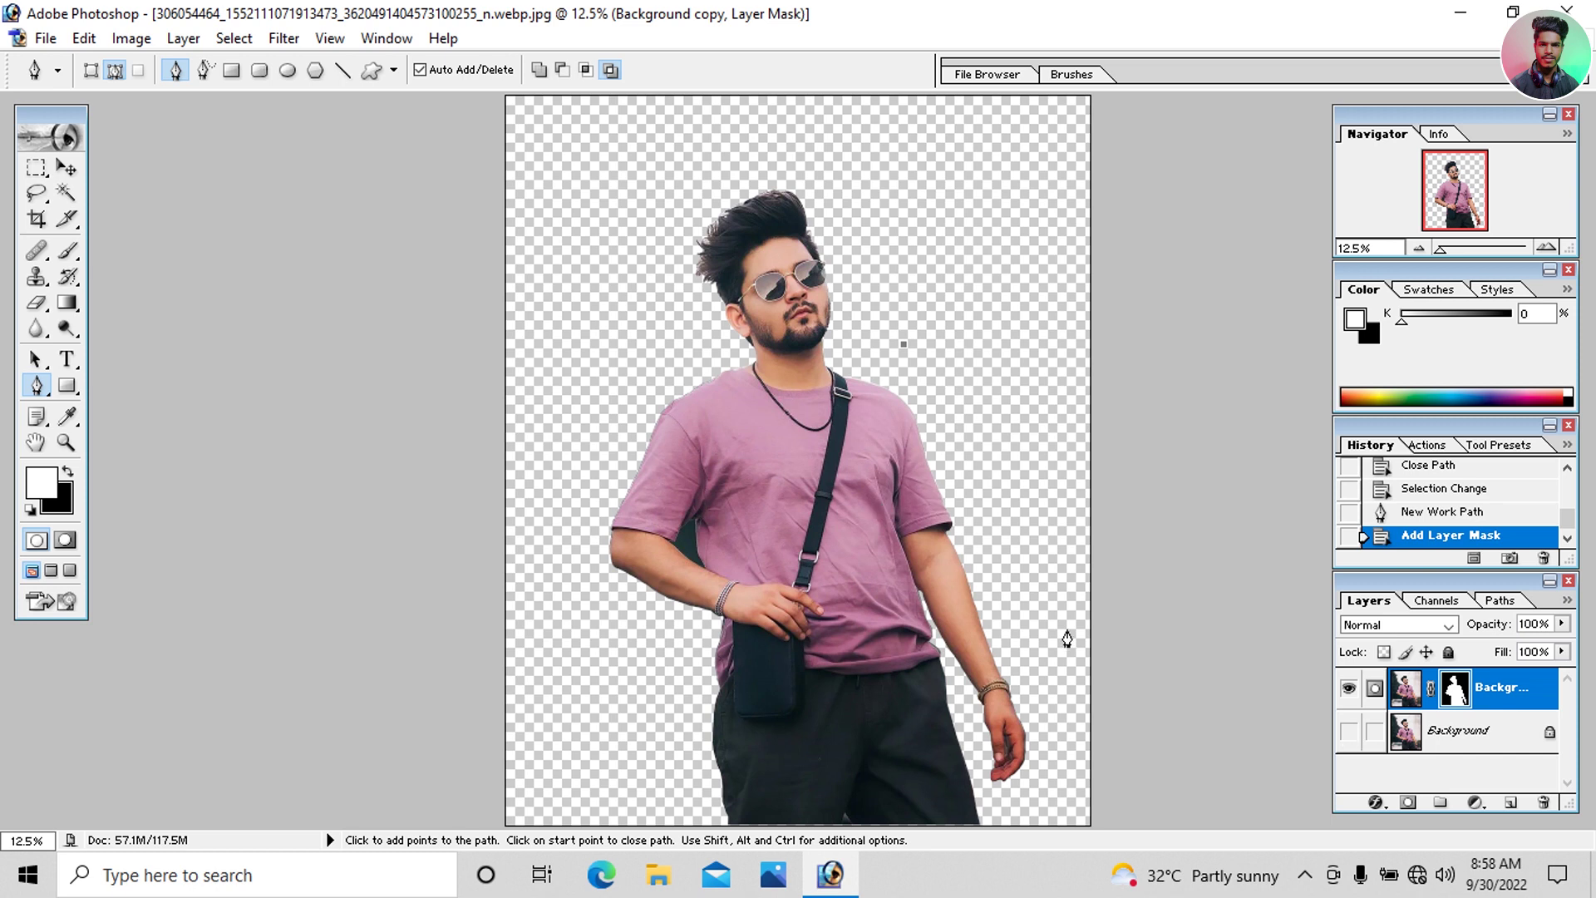
key("ctrl")
key("ctrl+plus")
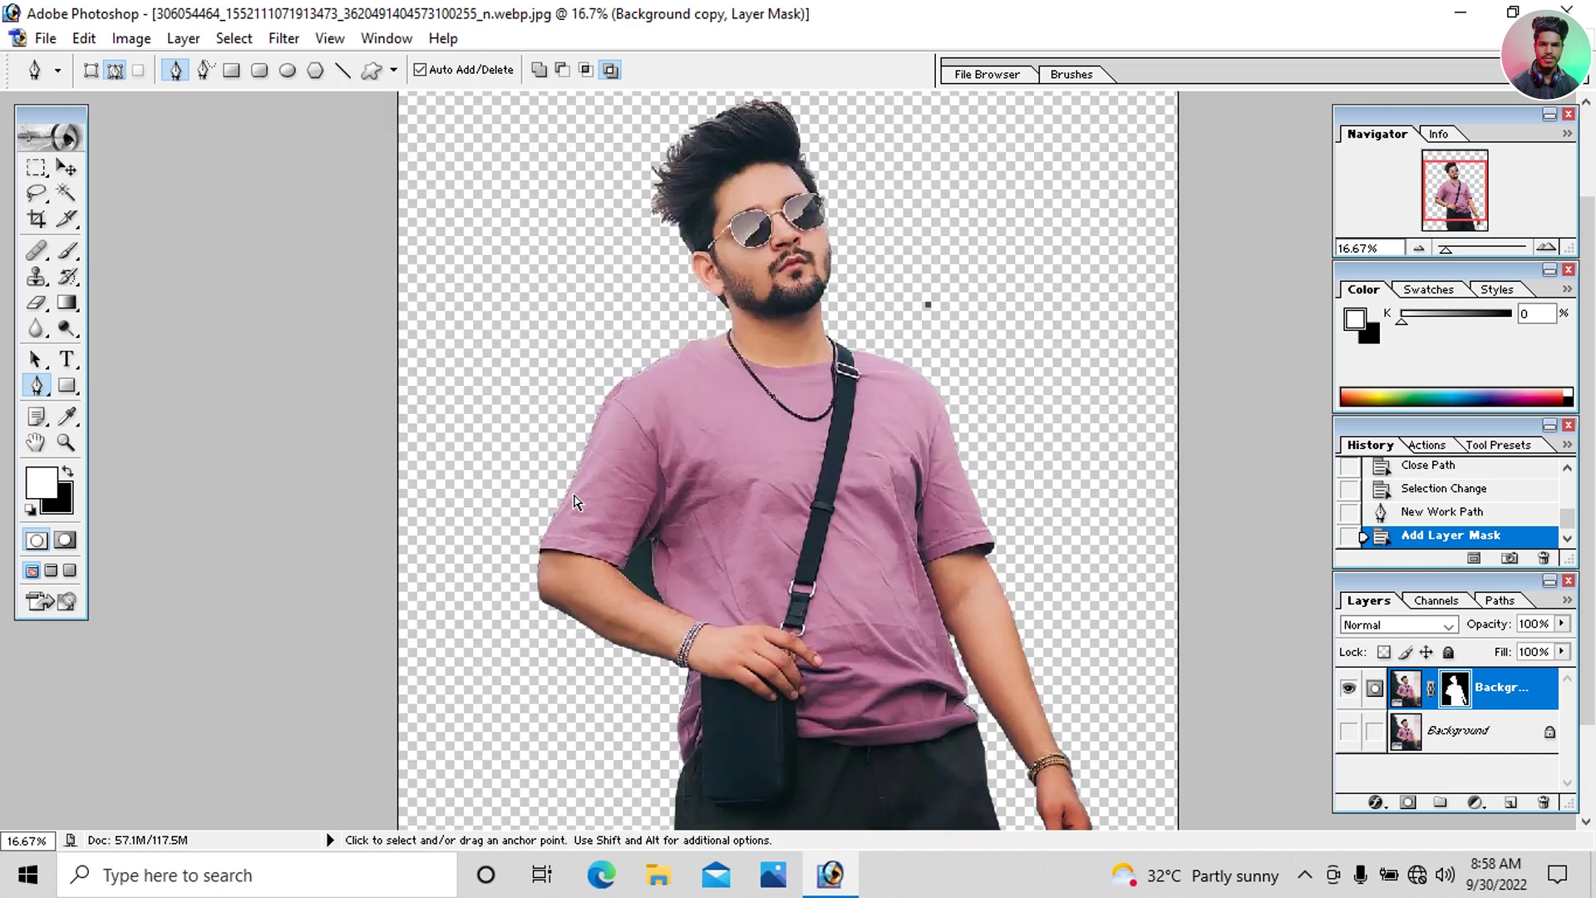
key("ctrl+plus")
key("ctrl+plus")
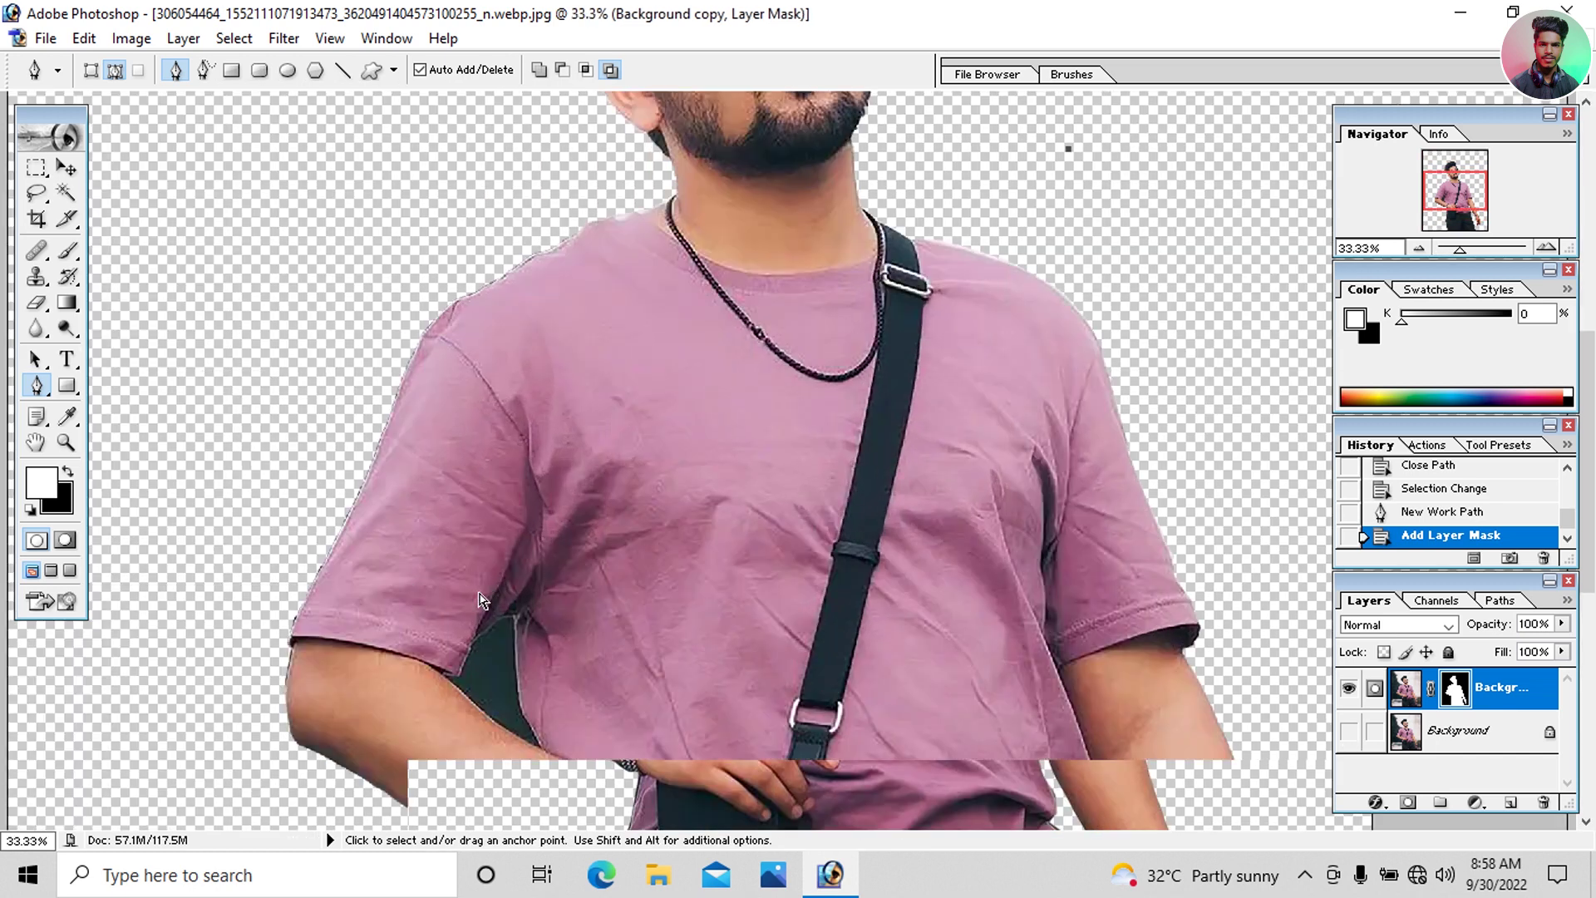
left_click_drag(438, 776, 474, 503)
left_click(474, 503)
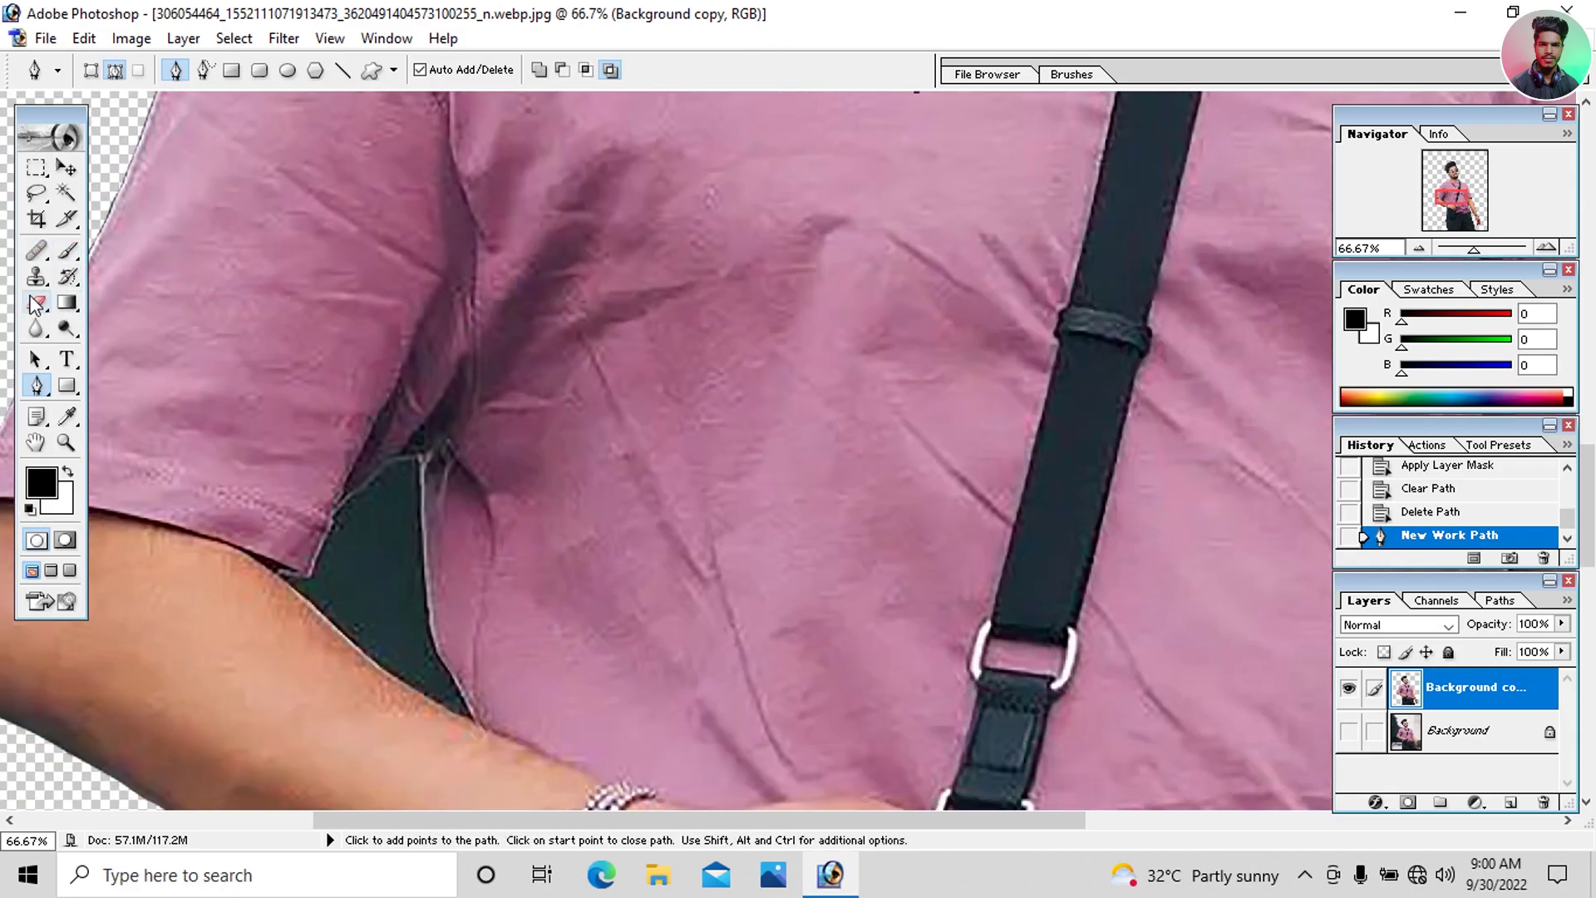
Step: Erase the dark background under the arm with the Eraser tool
left_click(36, 303)
left_click(111, 307)
left_click(362, 590)
left_click_drag(375, 588, 389, 546)
left_click(390, 519)
left_click(397, 506)
Step: Enlarge the eraser to 27 px and clear more of the arm-to-body gap
right_click(404, 549)
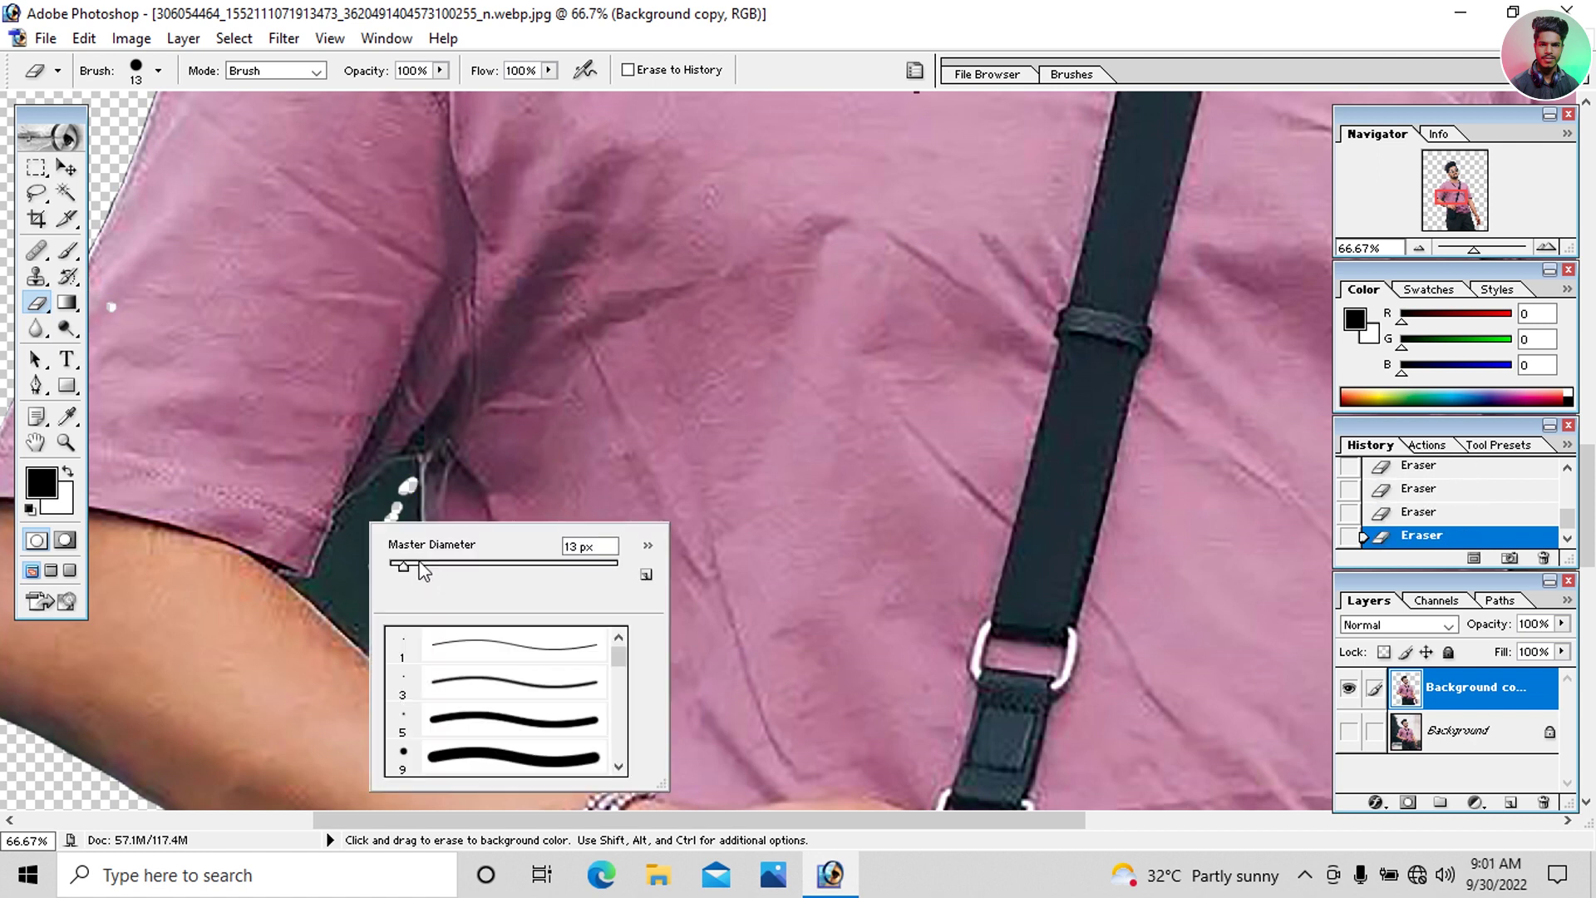
left_click_drag(410, 571, 381, 519)
left_click(357, 568)
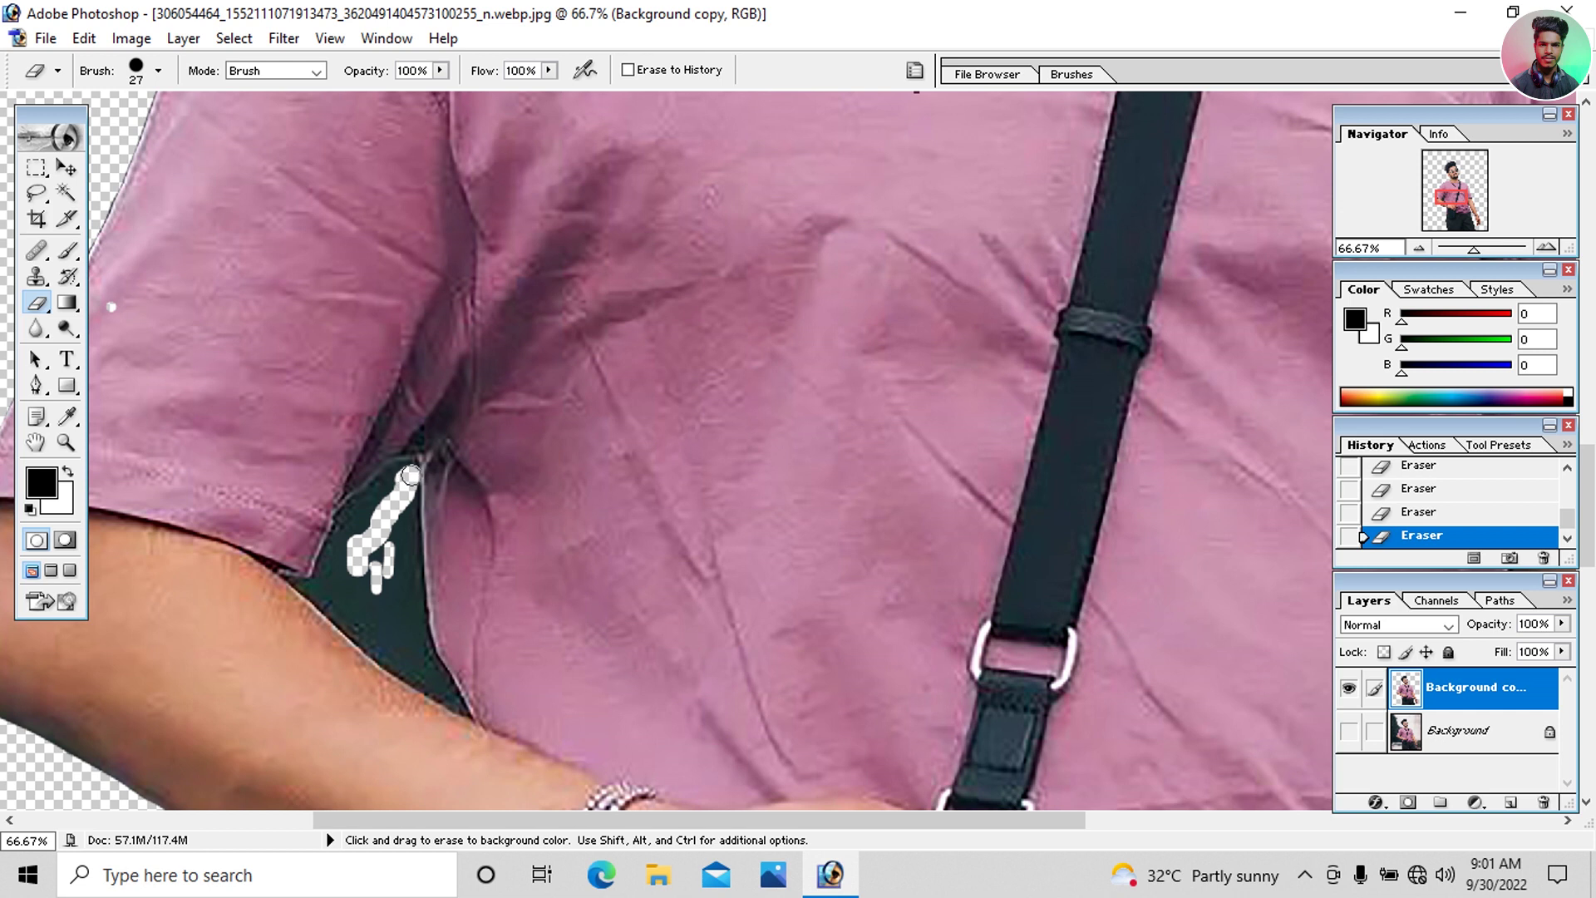
left_click_drag(398, 479, 362, 510)
key("ctrl+minus")
key("ctrl+minus")
key("ctrl+minus")
key("ctrl+minus")
key("ctrl+minus")
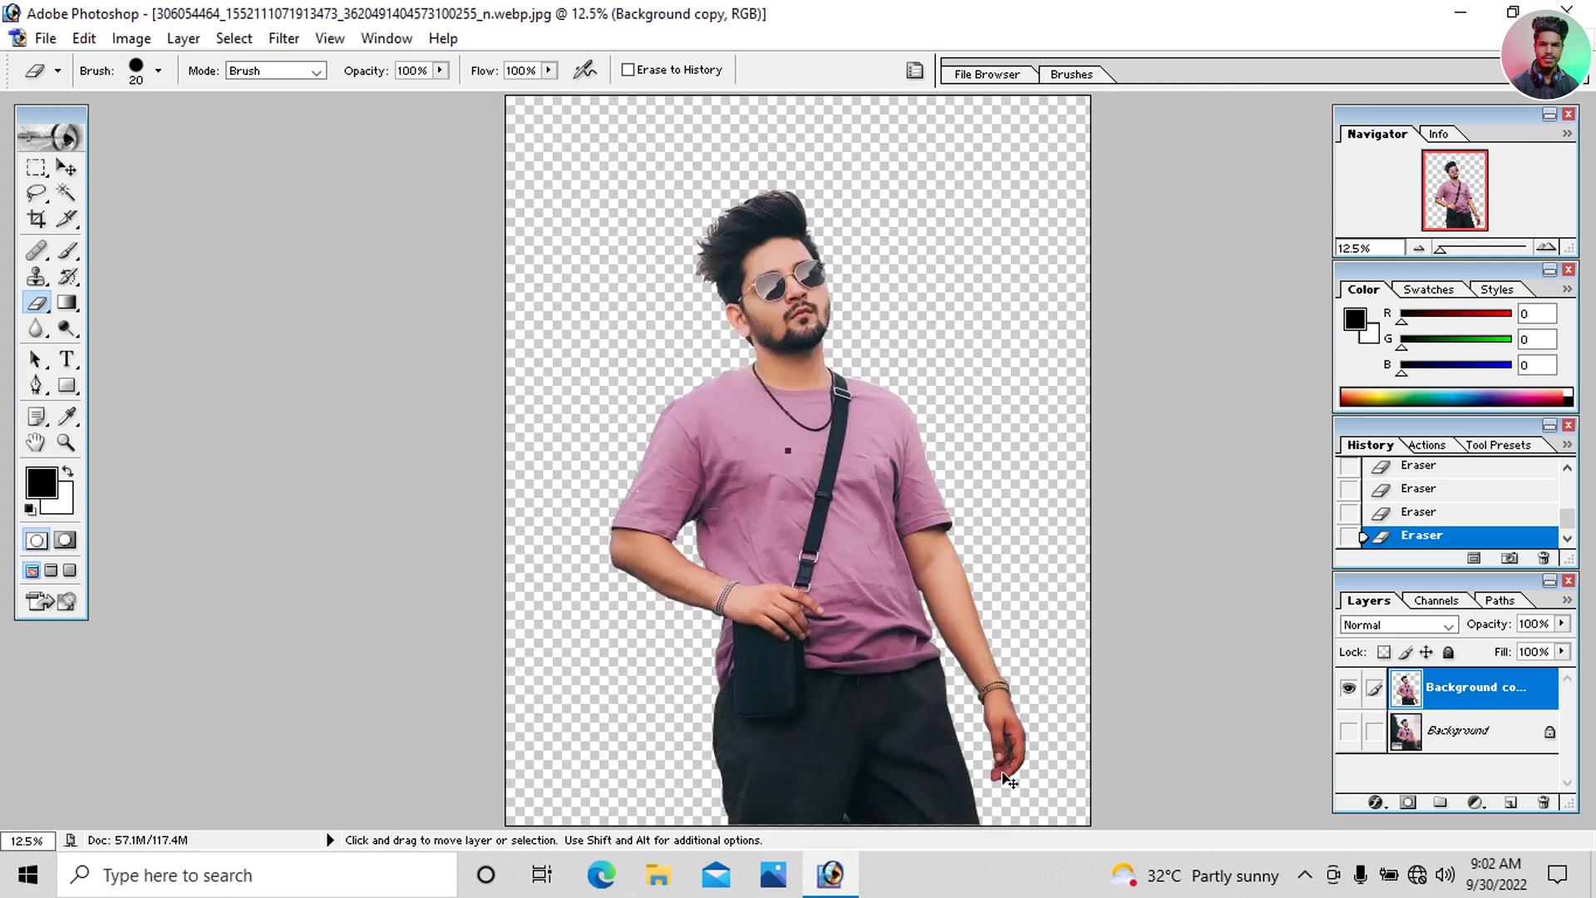
key("ctrl+minus")
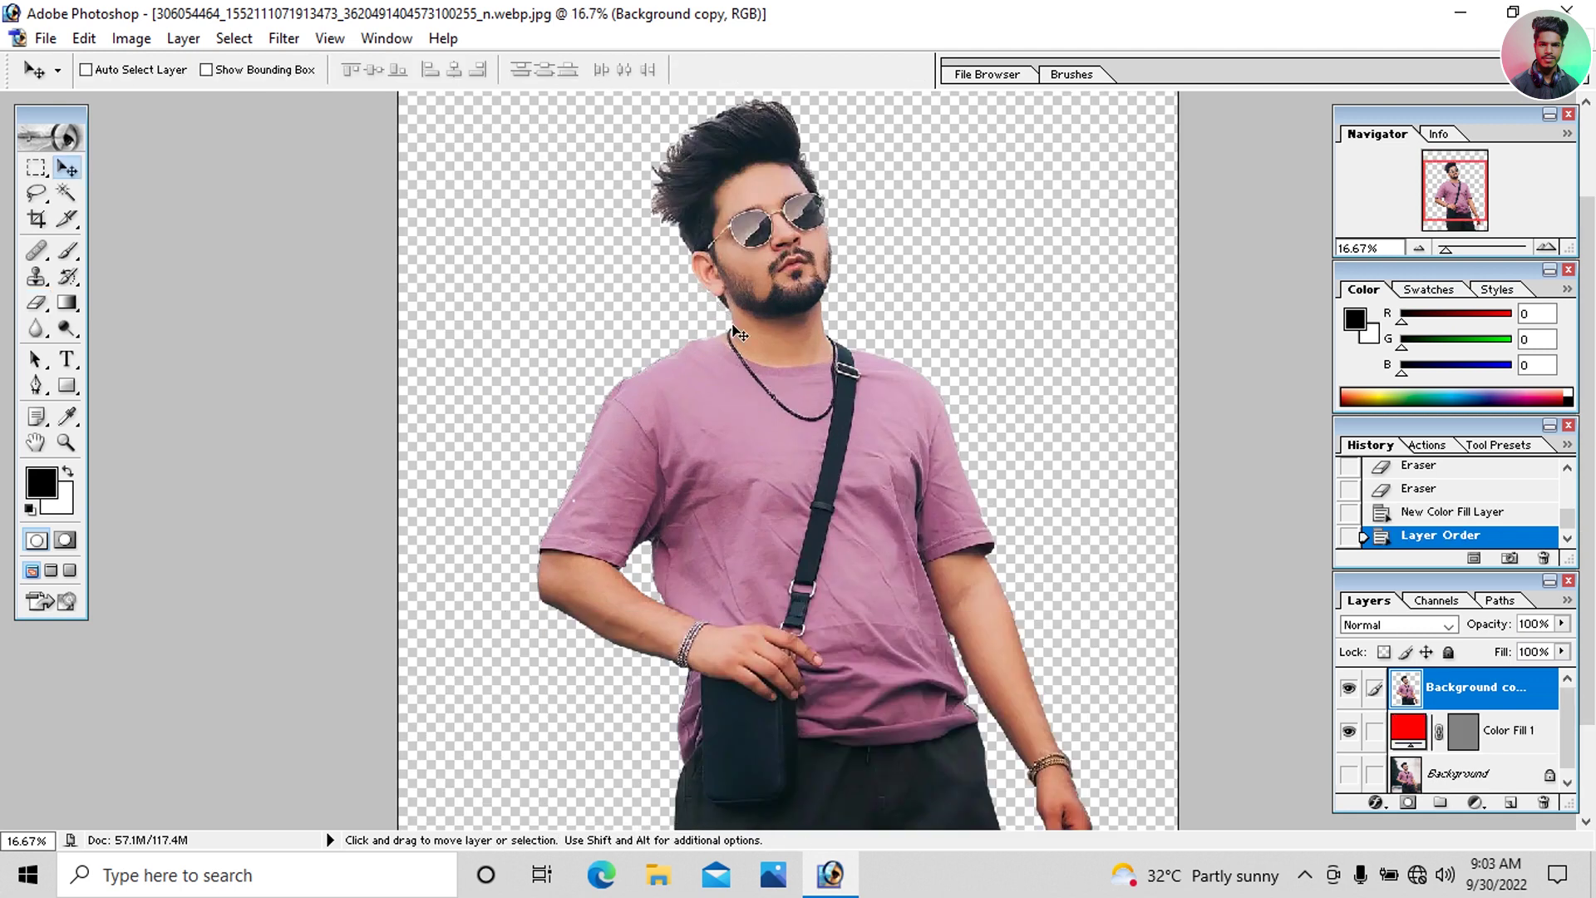
Step: Nudge the cut-out layer down, zoom in on the shirt edges, and pick rectangular selection
key("Down")
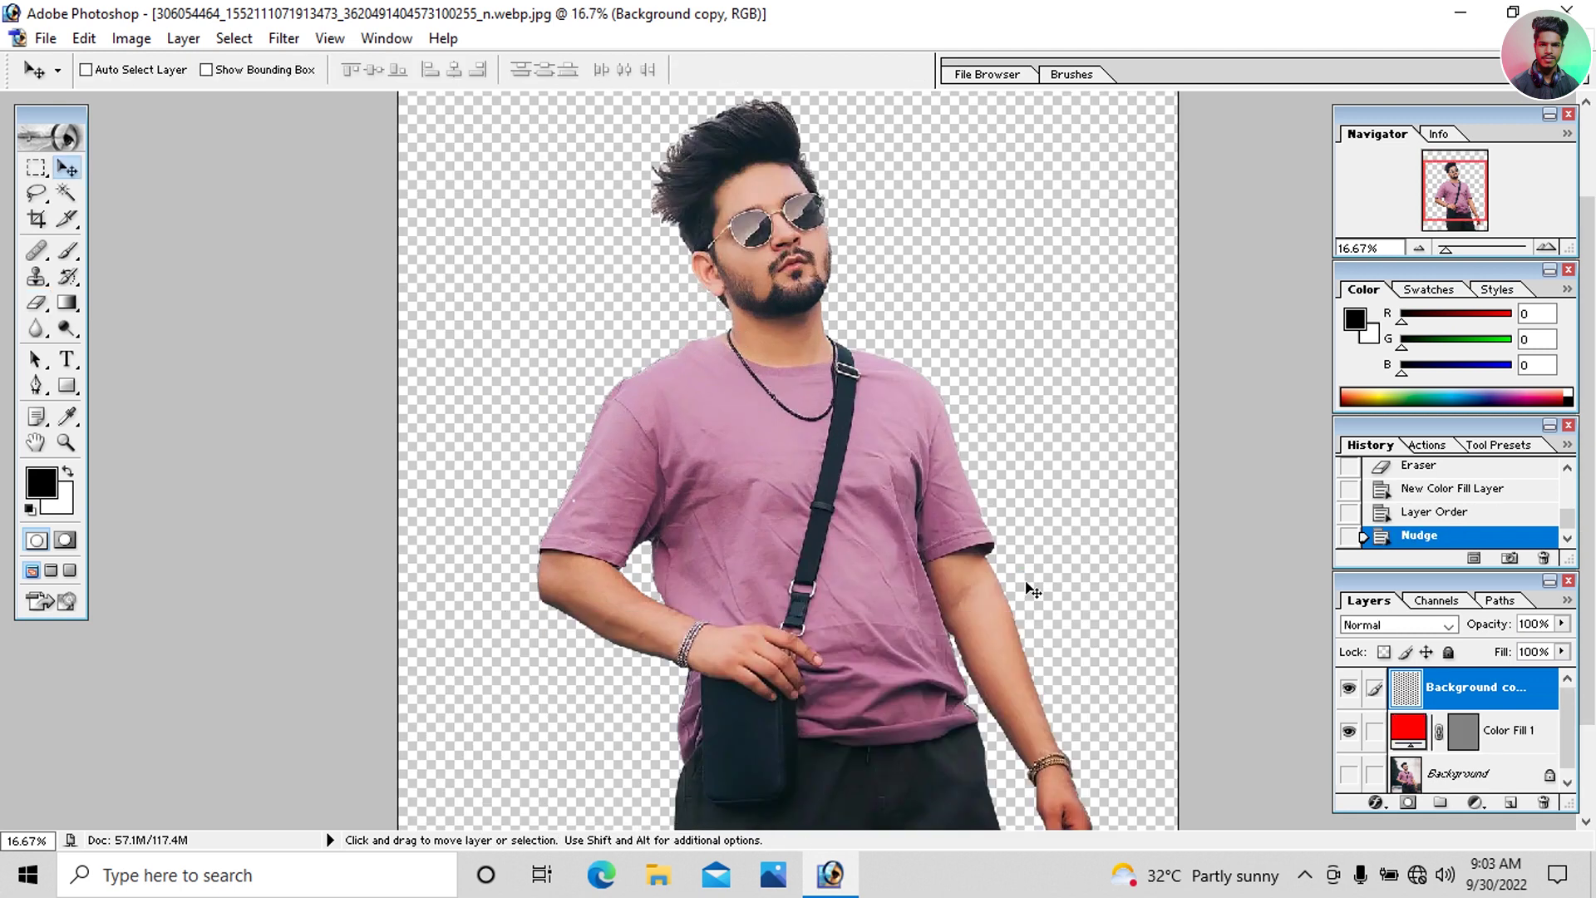
key("ctrl+minus")
key("ctrl+minus")
key("ctrl+plus")
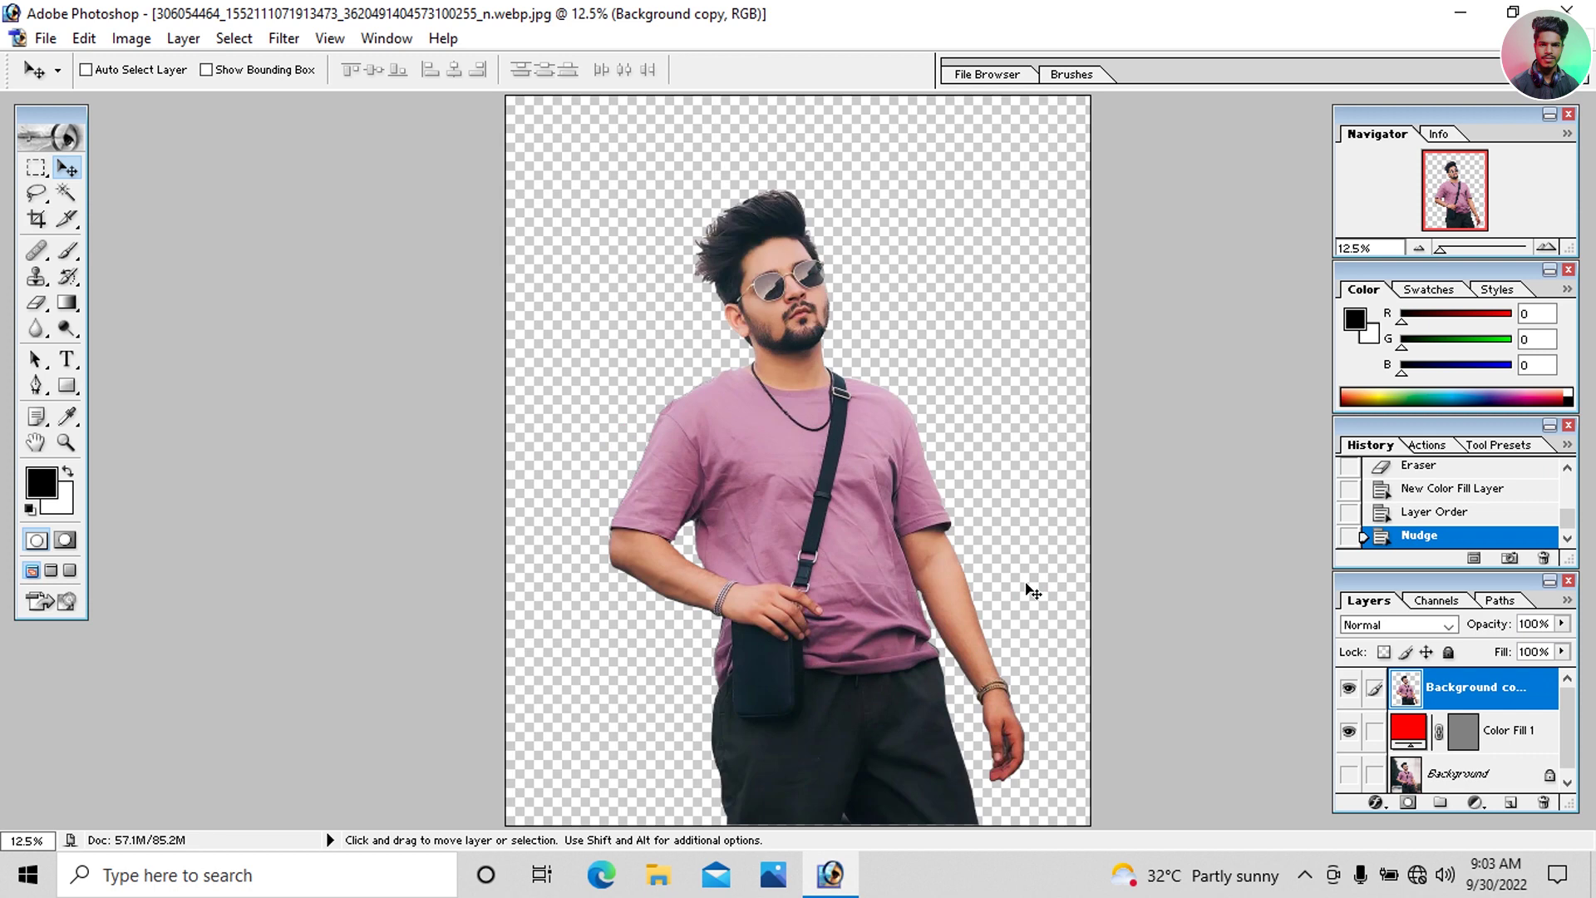
key("ctrl+plus")
key("ctrl+plus")
key("ctrl+plus")
key("ctrl+plus")
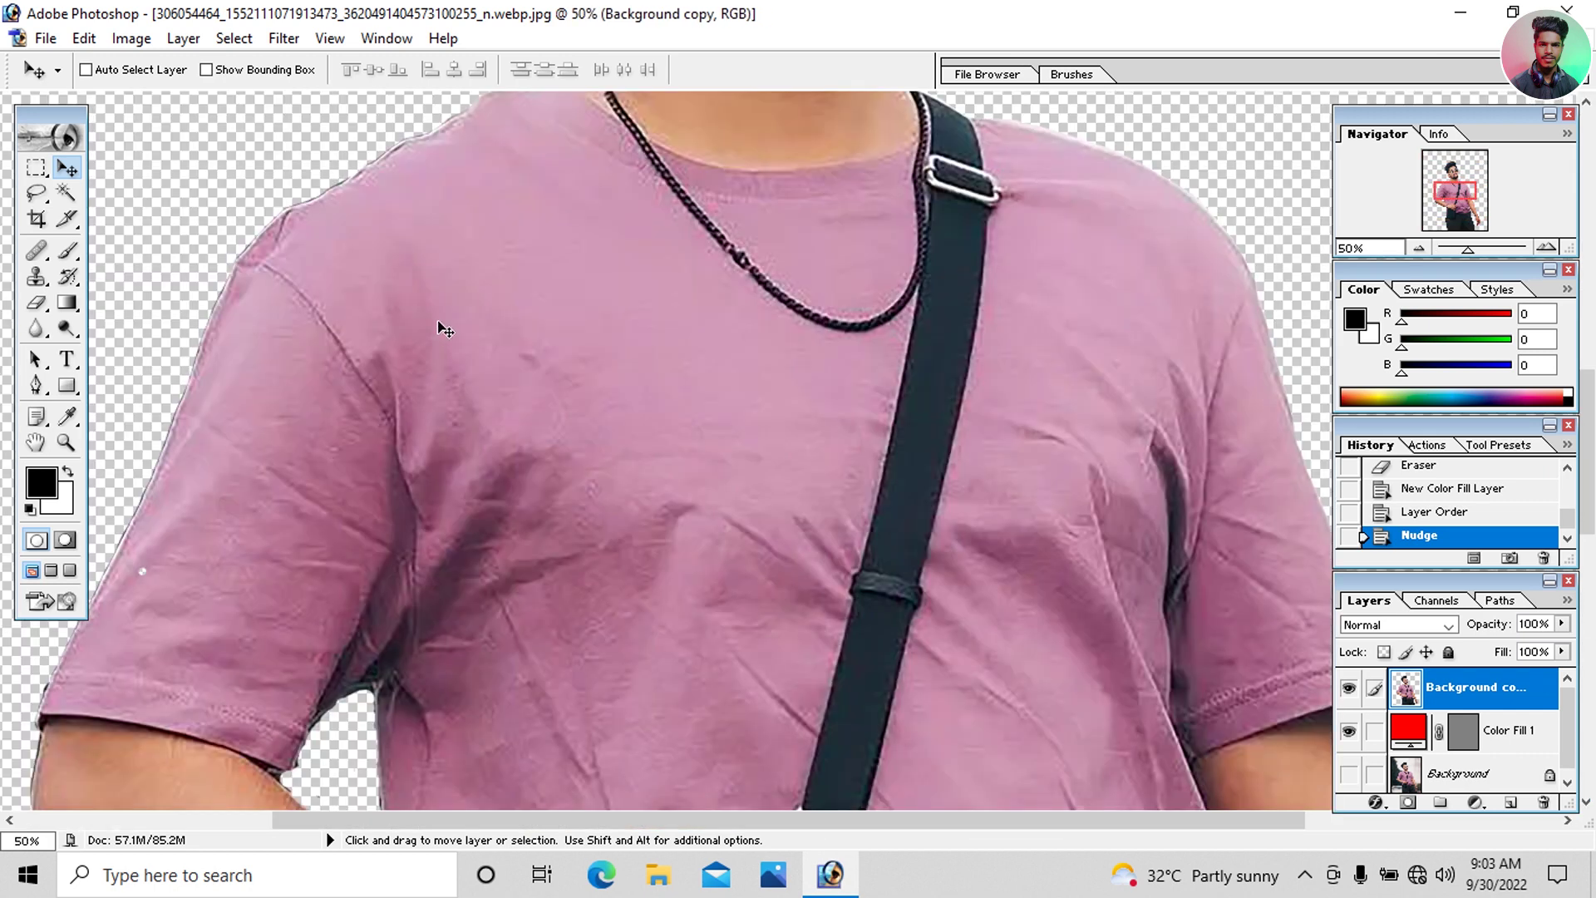
key("m")
scroll(627, 303, "up", 5)
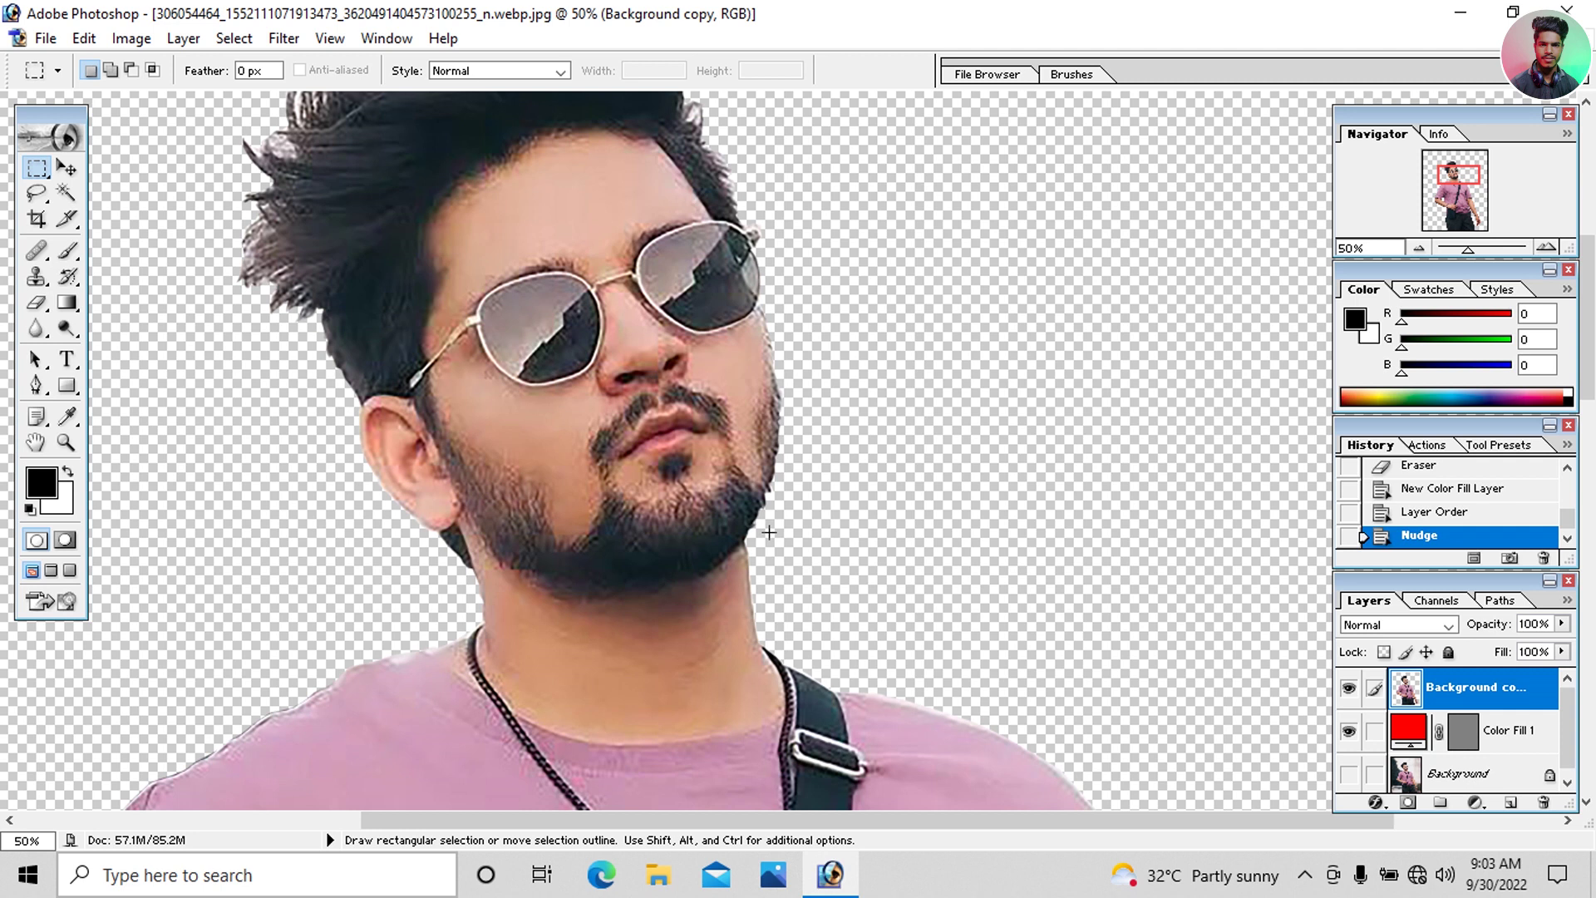
Step: Start saving the image as a new file and choose its file format
key("ctrl+shift+s")
left_click(772, 528)
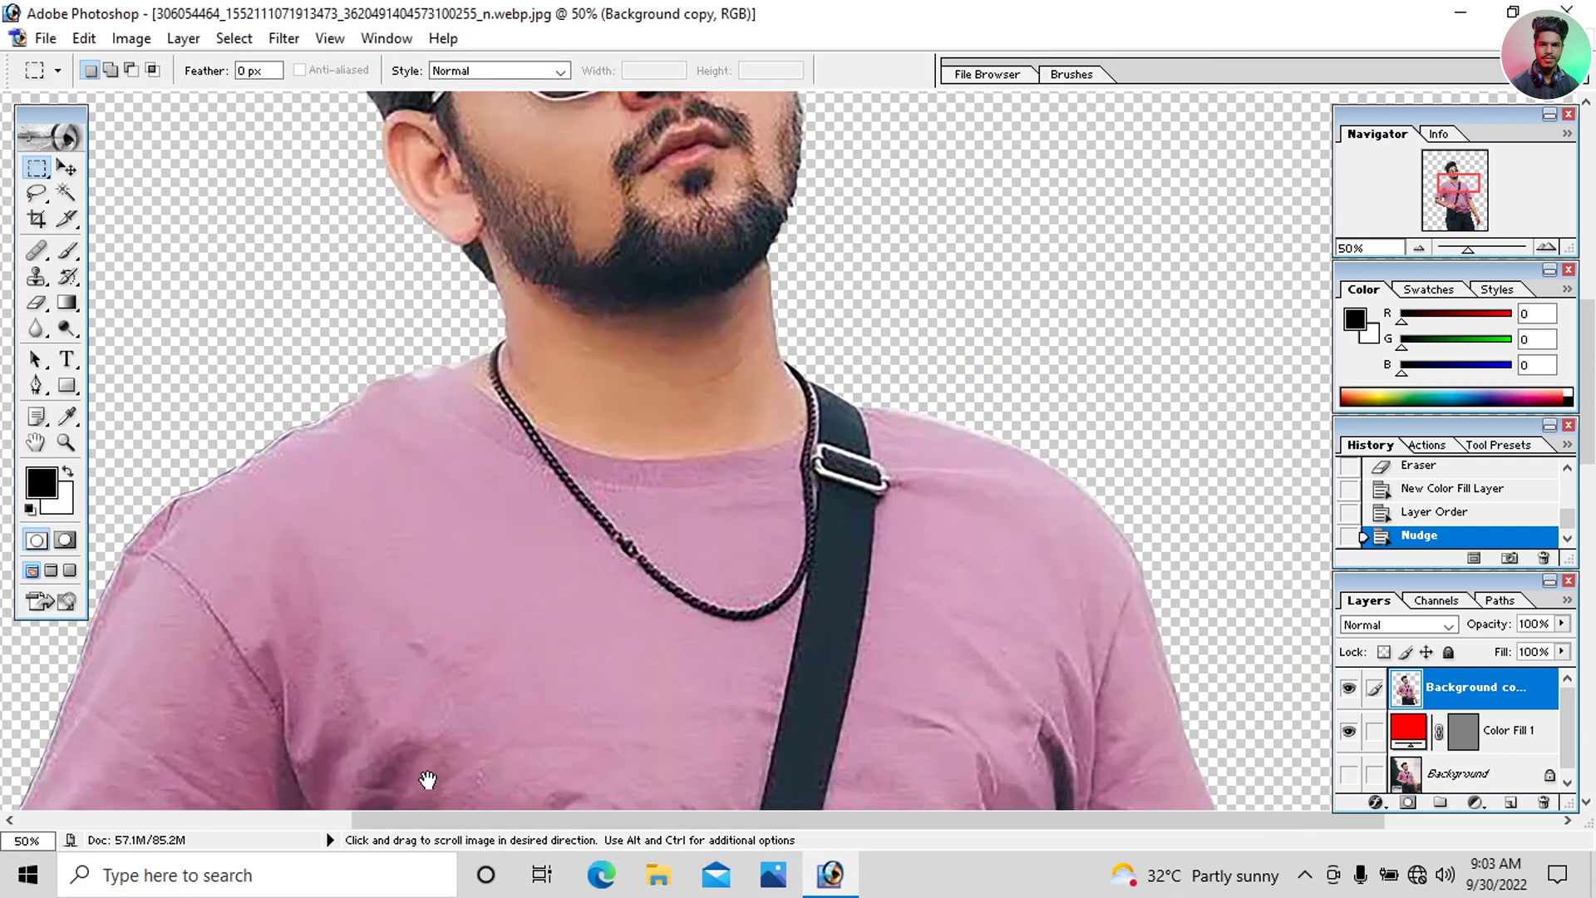
left_click_drag(427, 780, 381, 848)
mouse_move(419, 748)
left_mouse_down()
mouse_move(416, 806)
mouse_move(493, 335)
left_mouse_up()
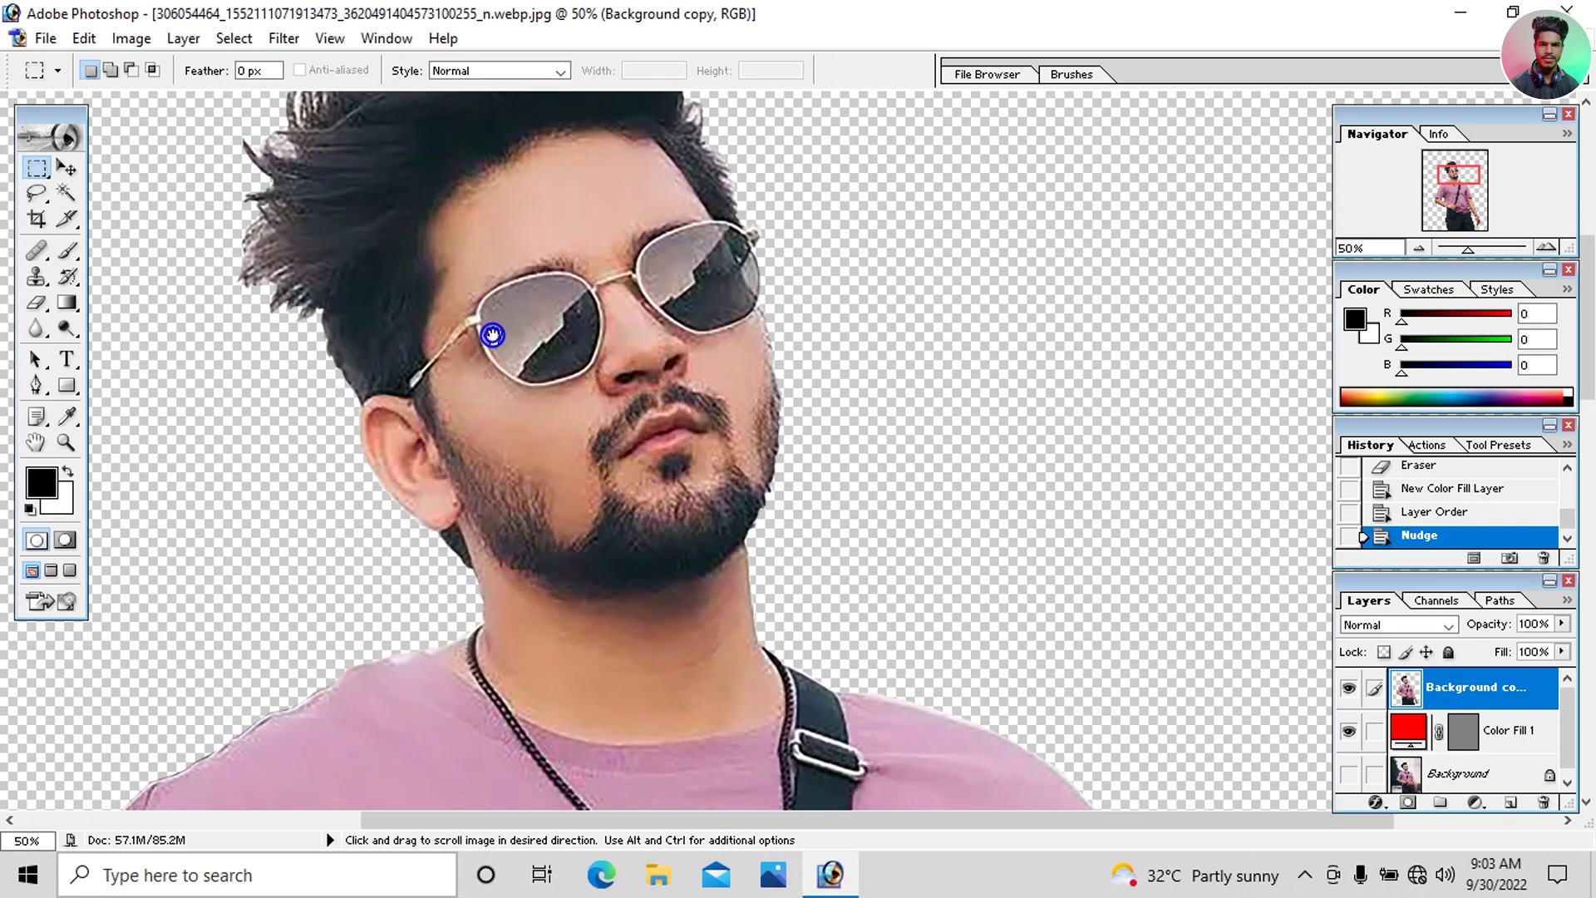